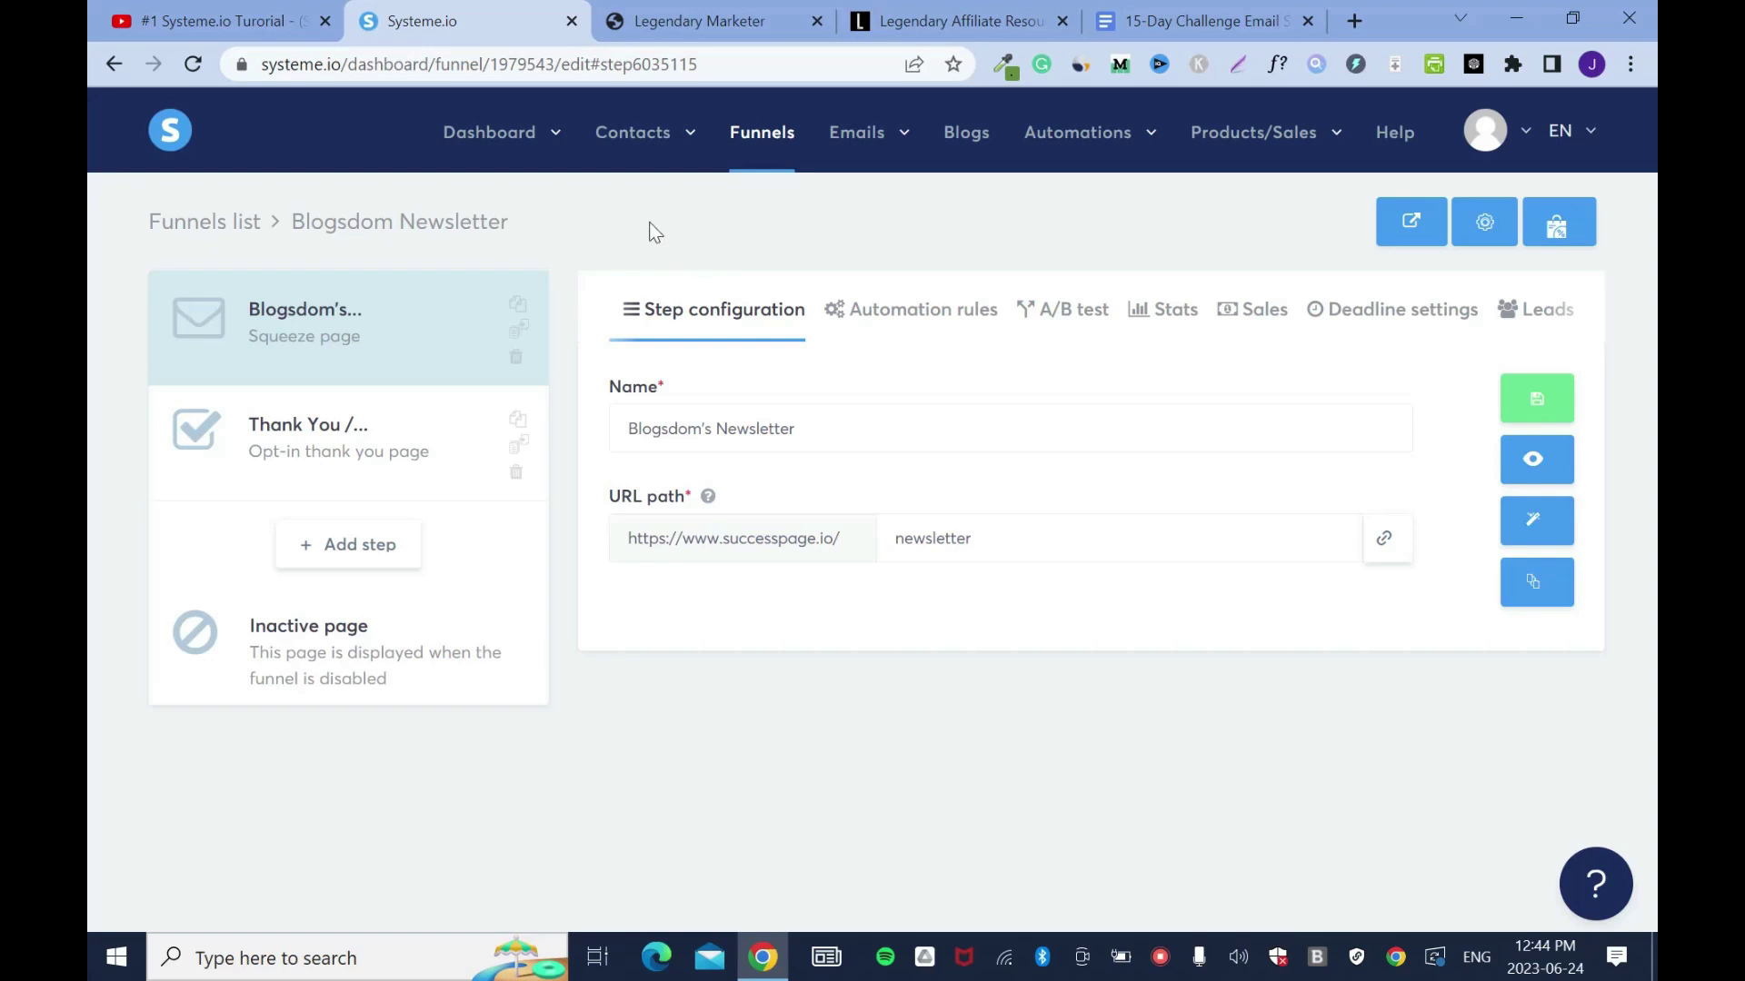
# Create a contact tag named Newsletter, then go back to the funnels list
pyautogui.moveTo(668, 141)
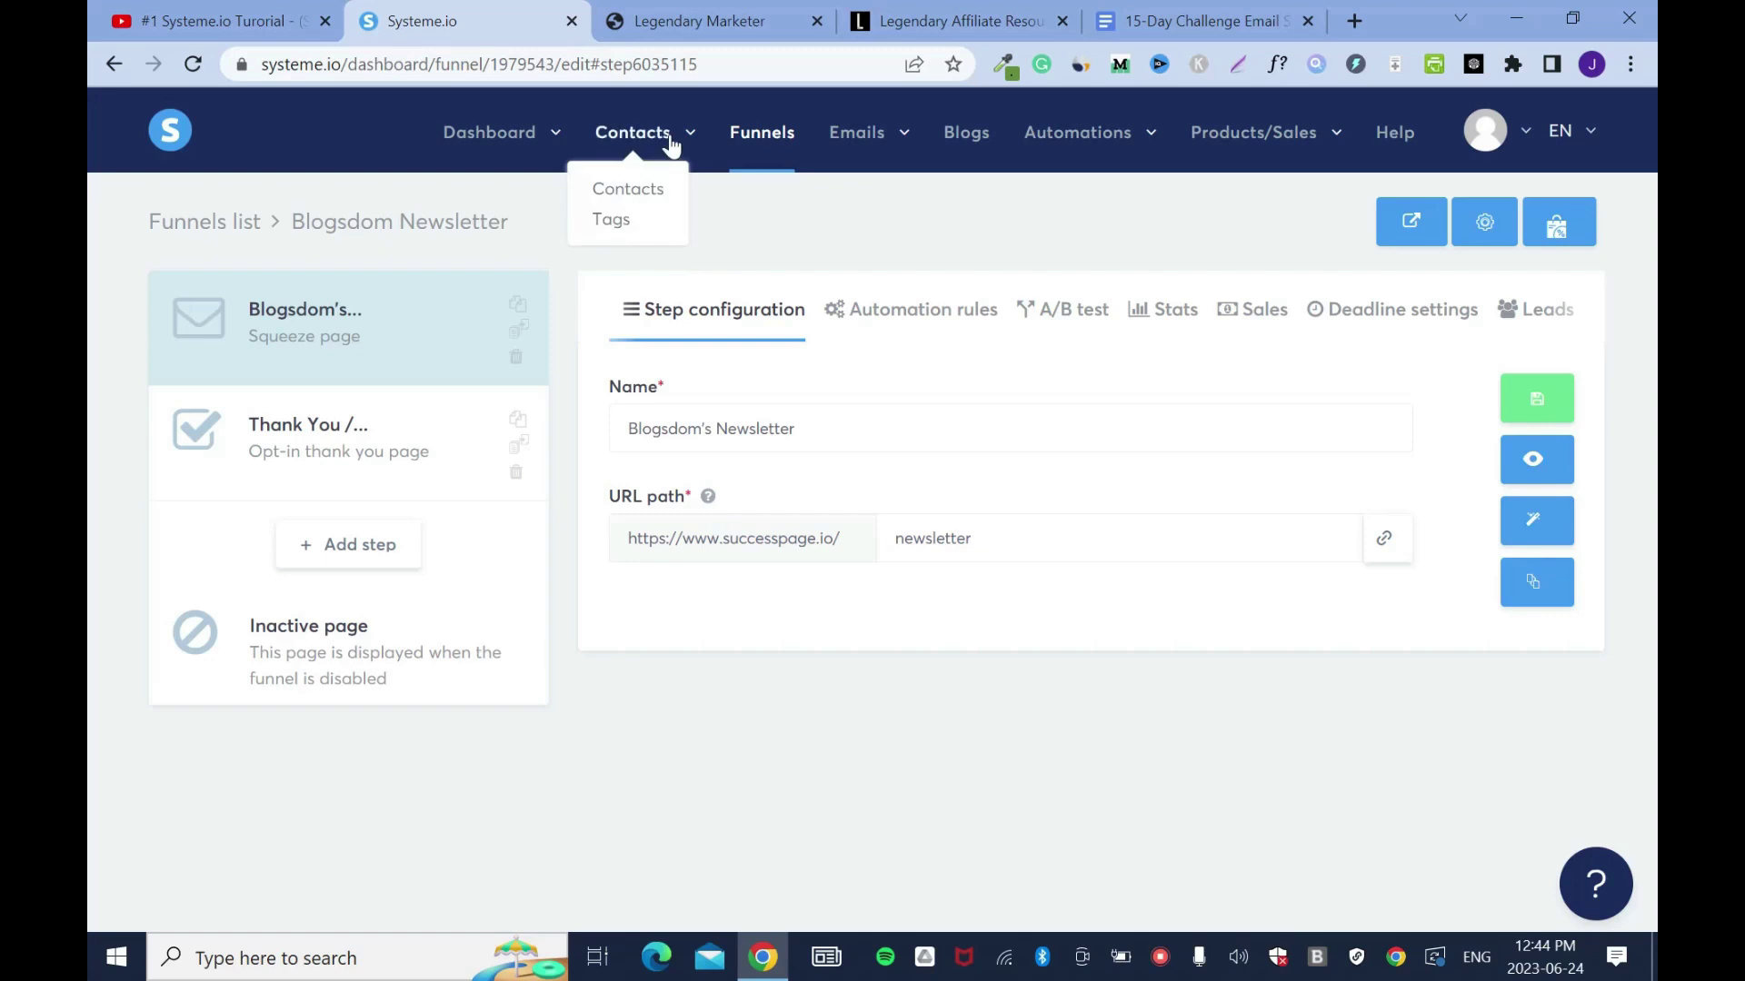
pyautogui.click(610, 220)
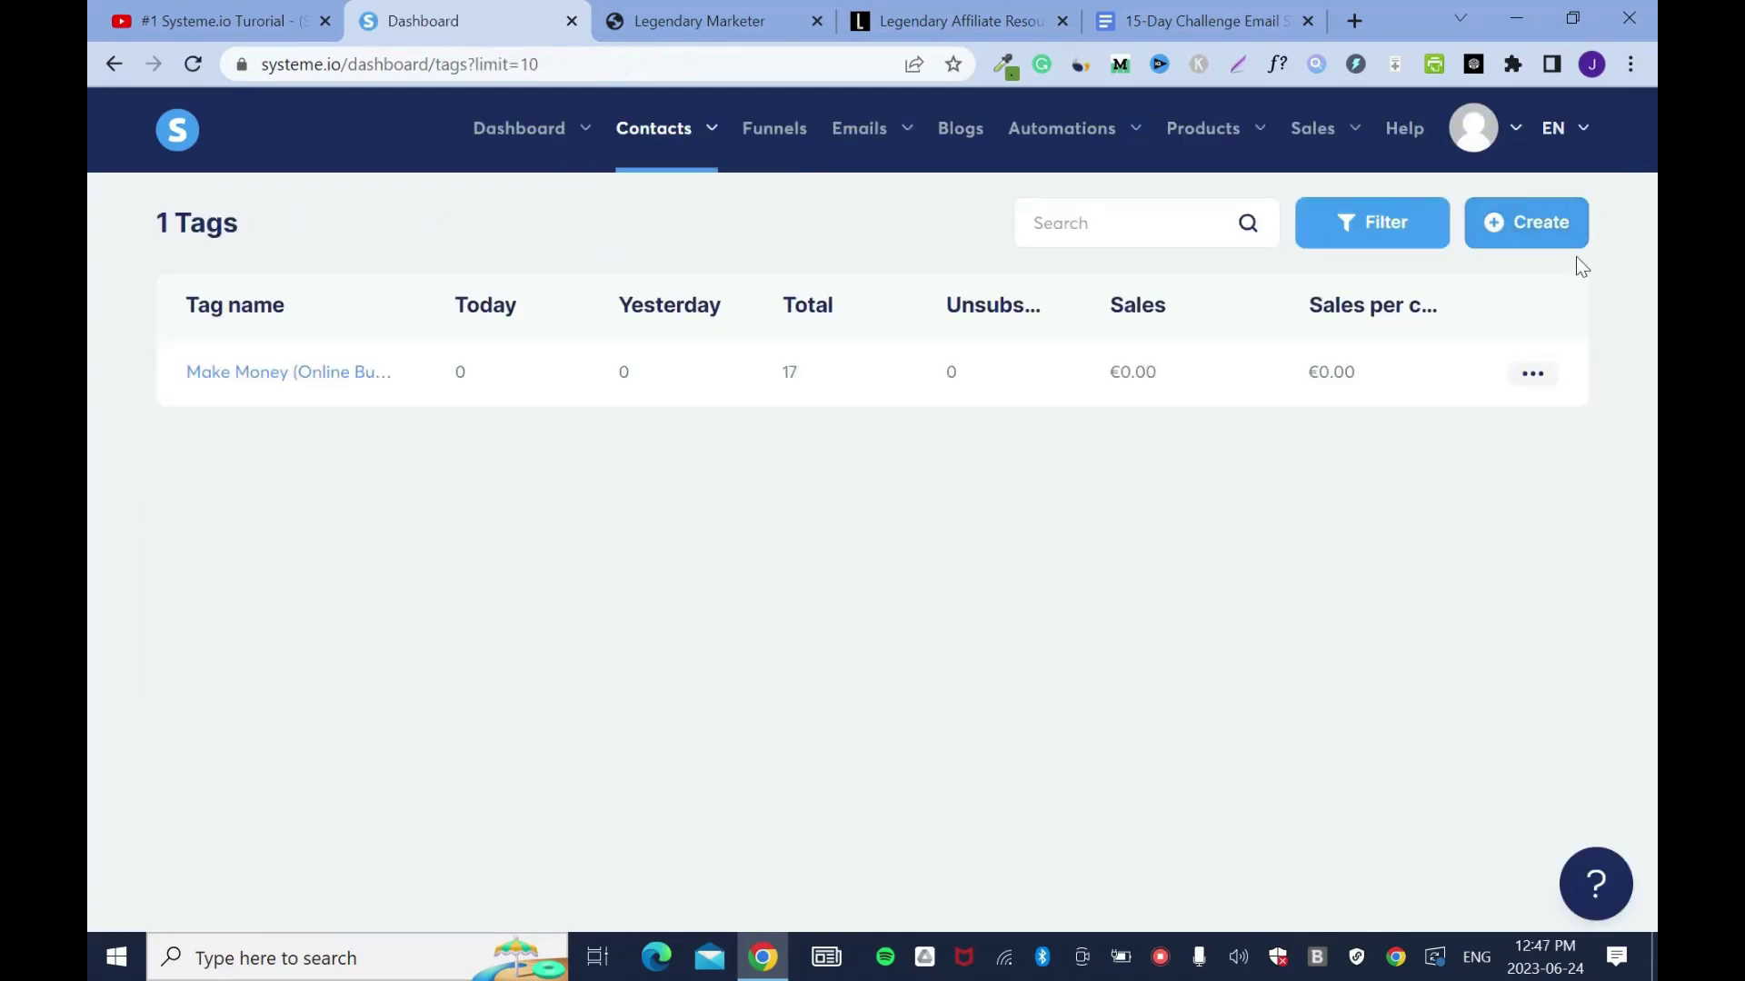
pyautogui.click(1556, 232)
pyautogui.write('Newsletter')
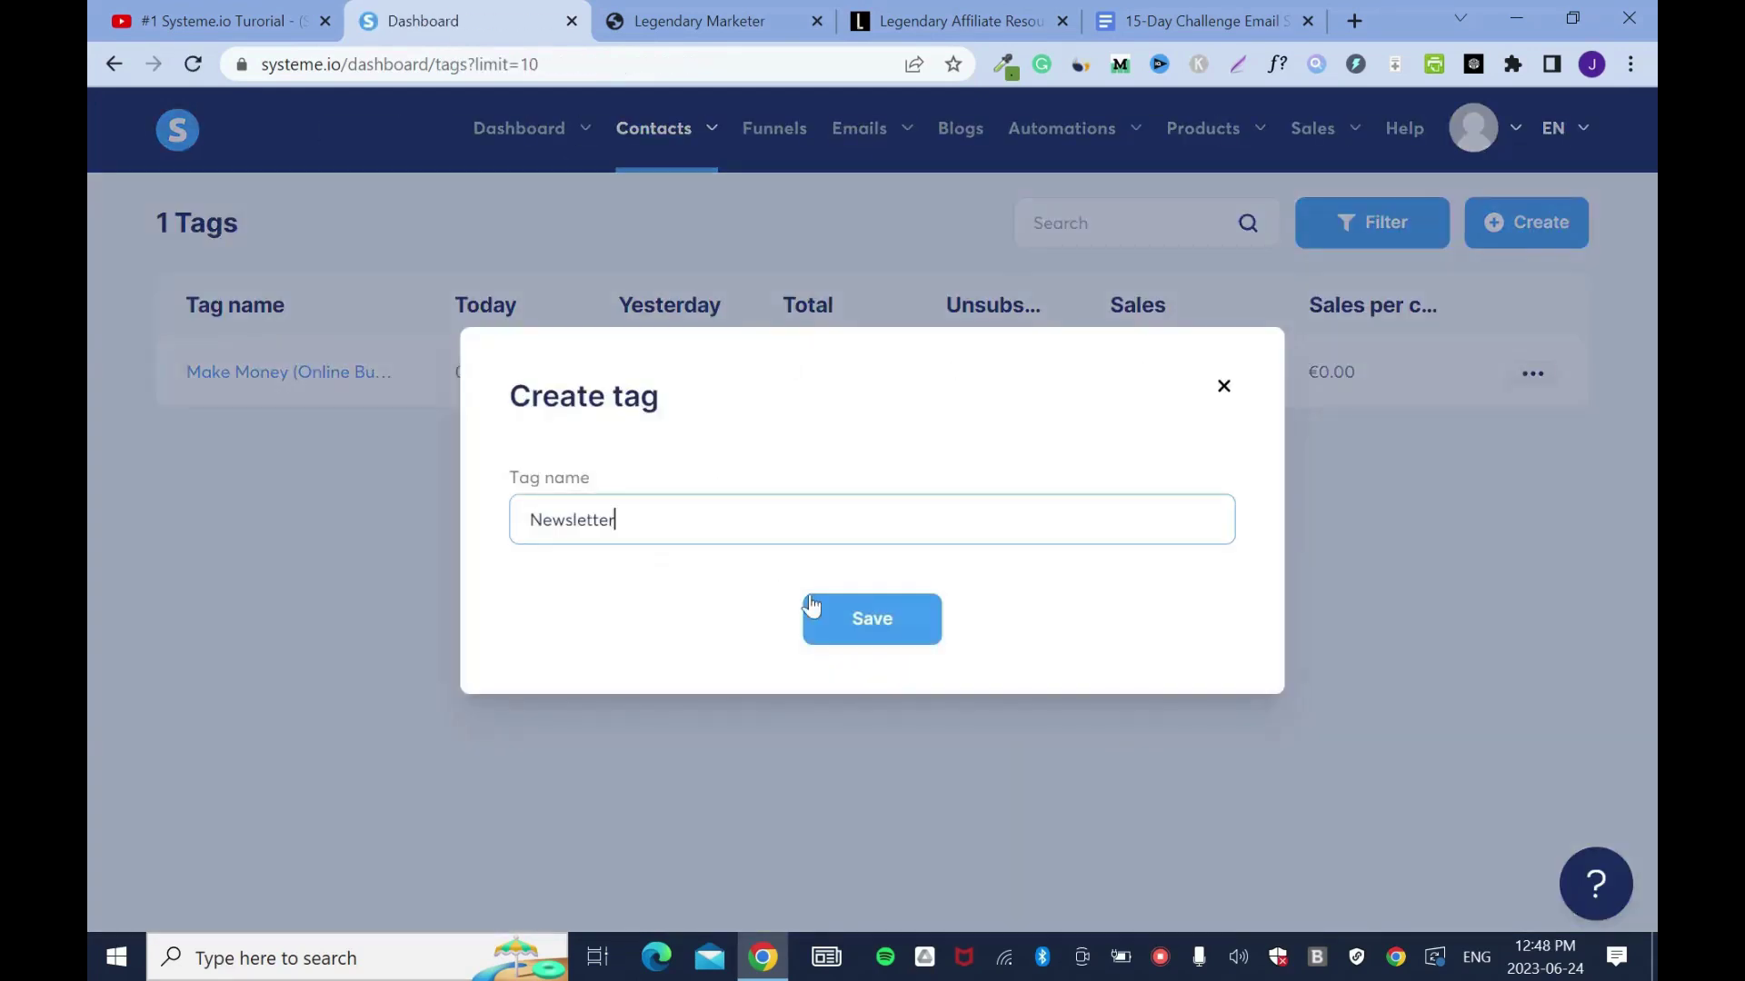
pyautogui.click(907, 627)
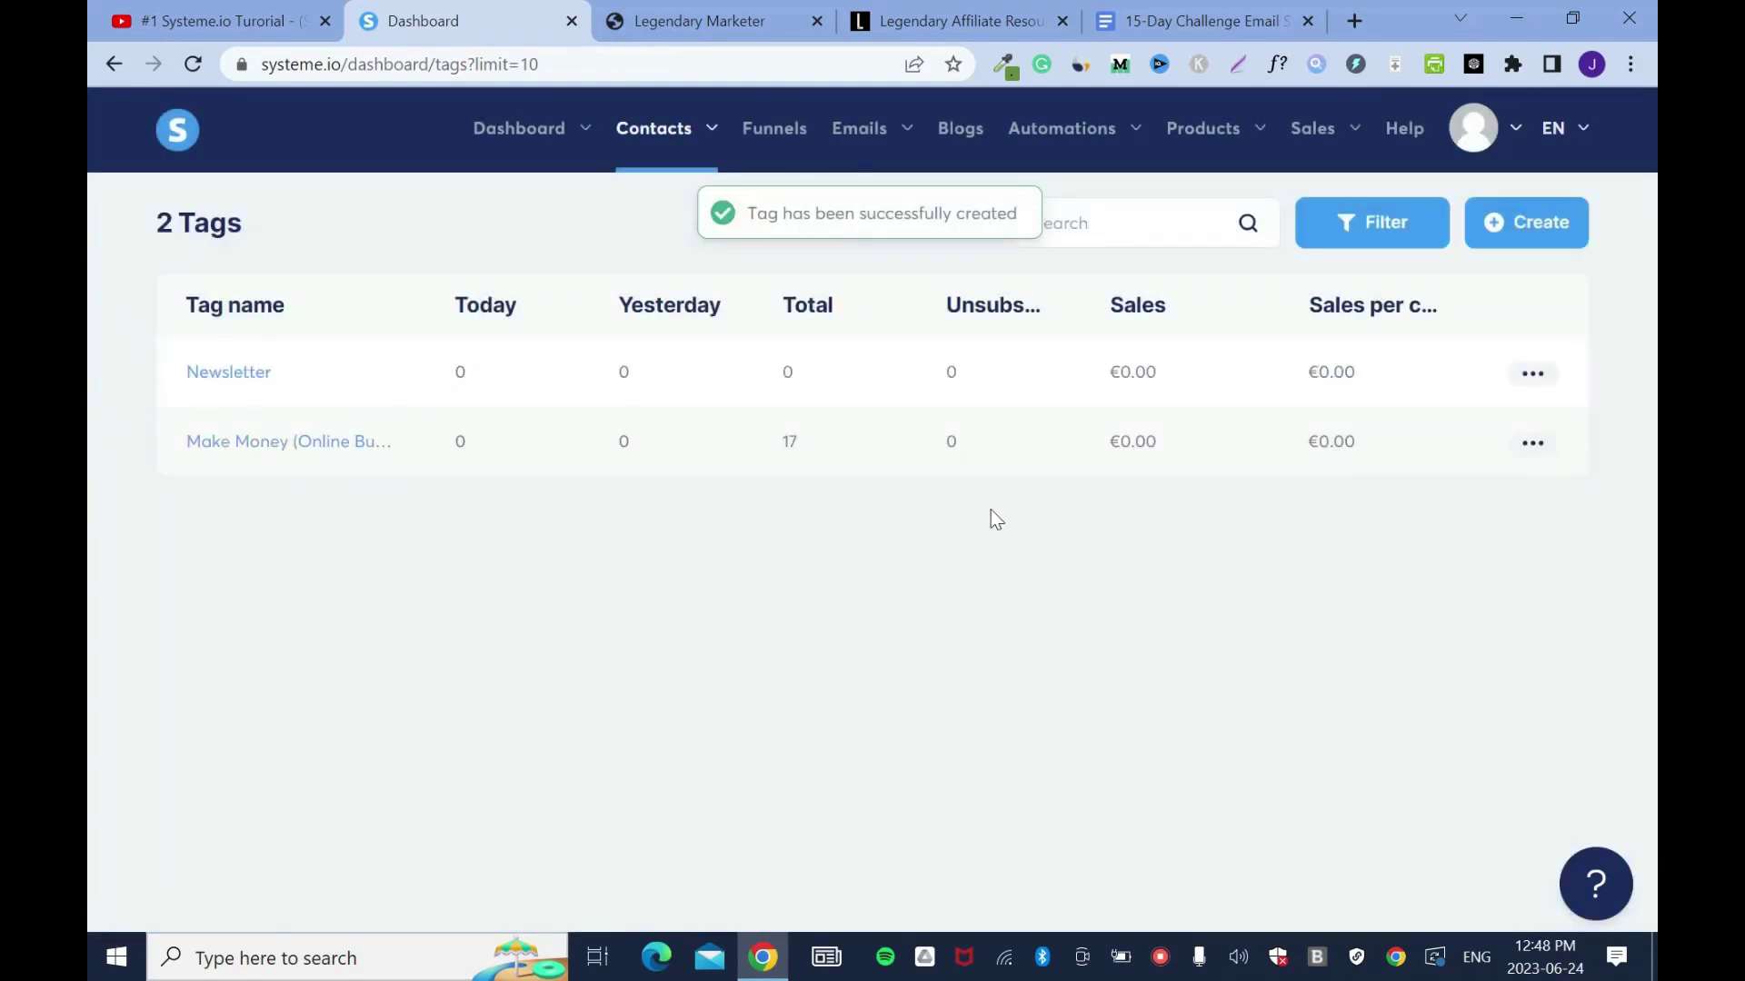
pyautogui.click(787, 149)
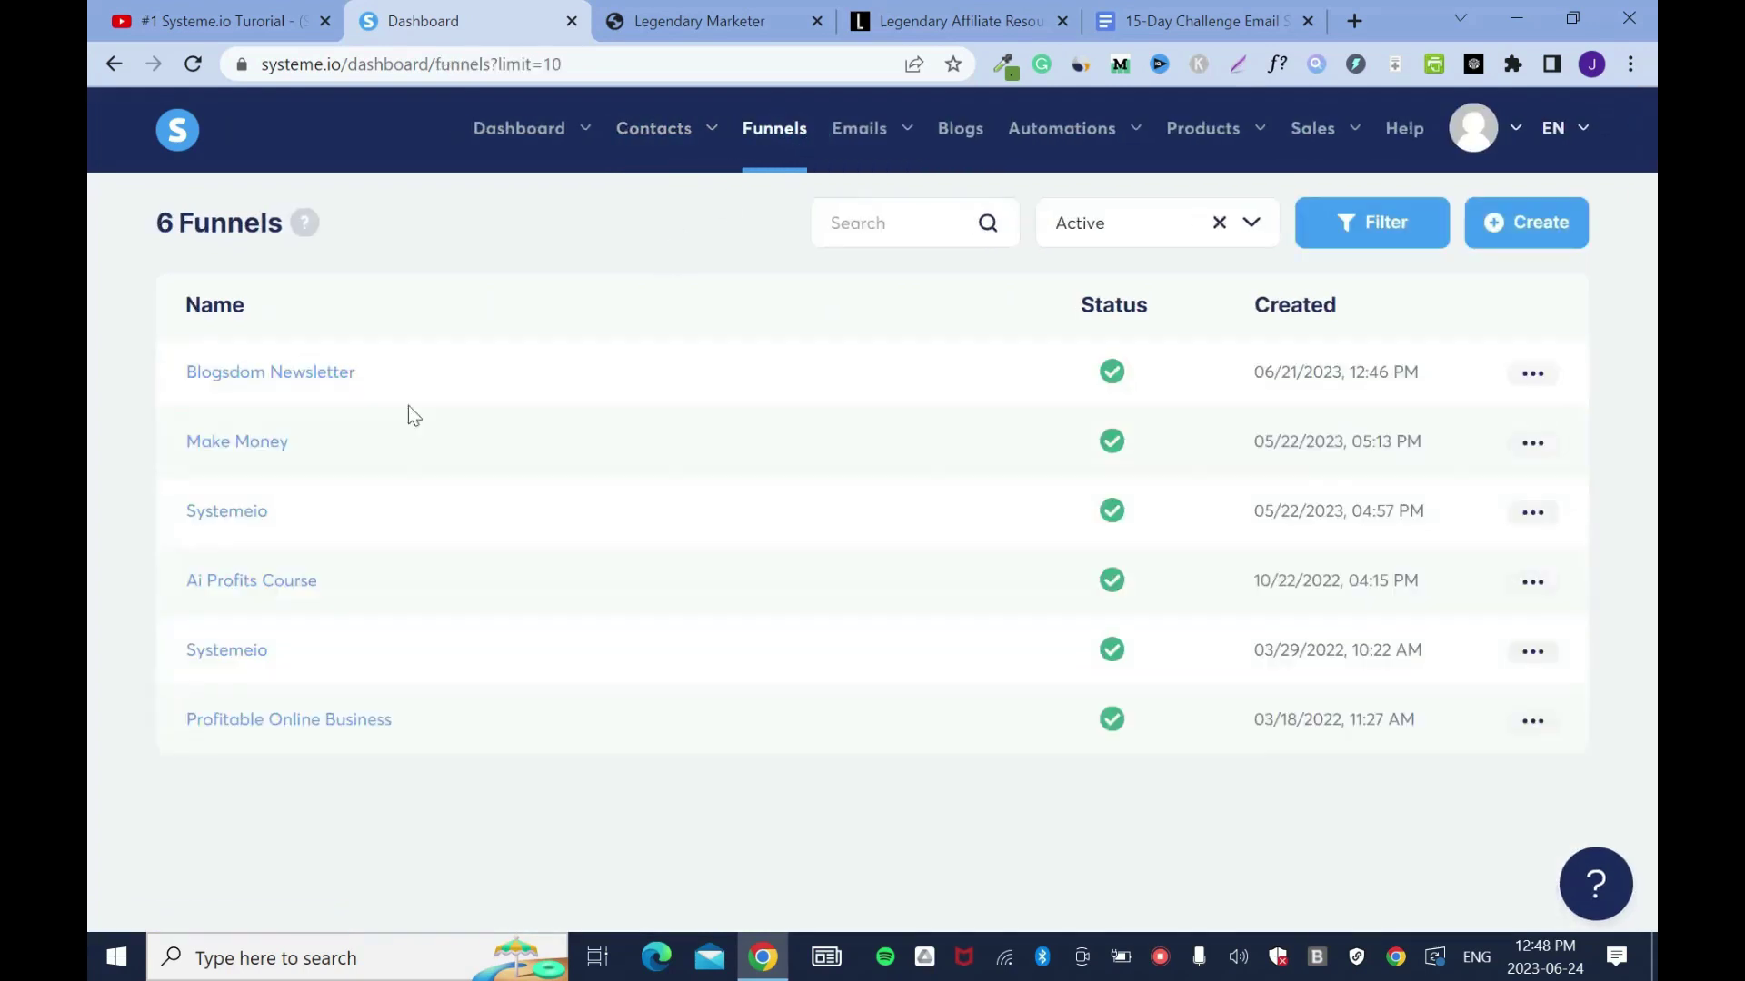
# Add a Blogsdom Newsletter squeeze-page rule: on Funnel step form subscribed, add the Newsletter tag
pyautogui.click(293, 373)
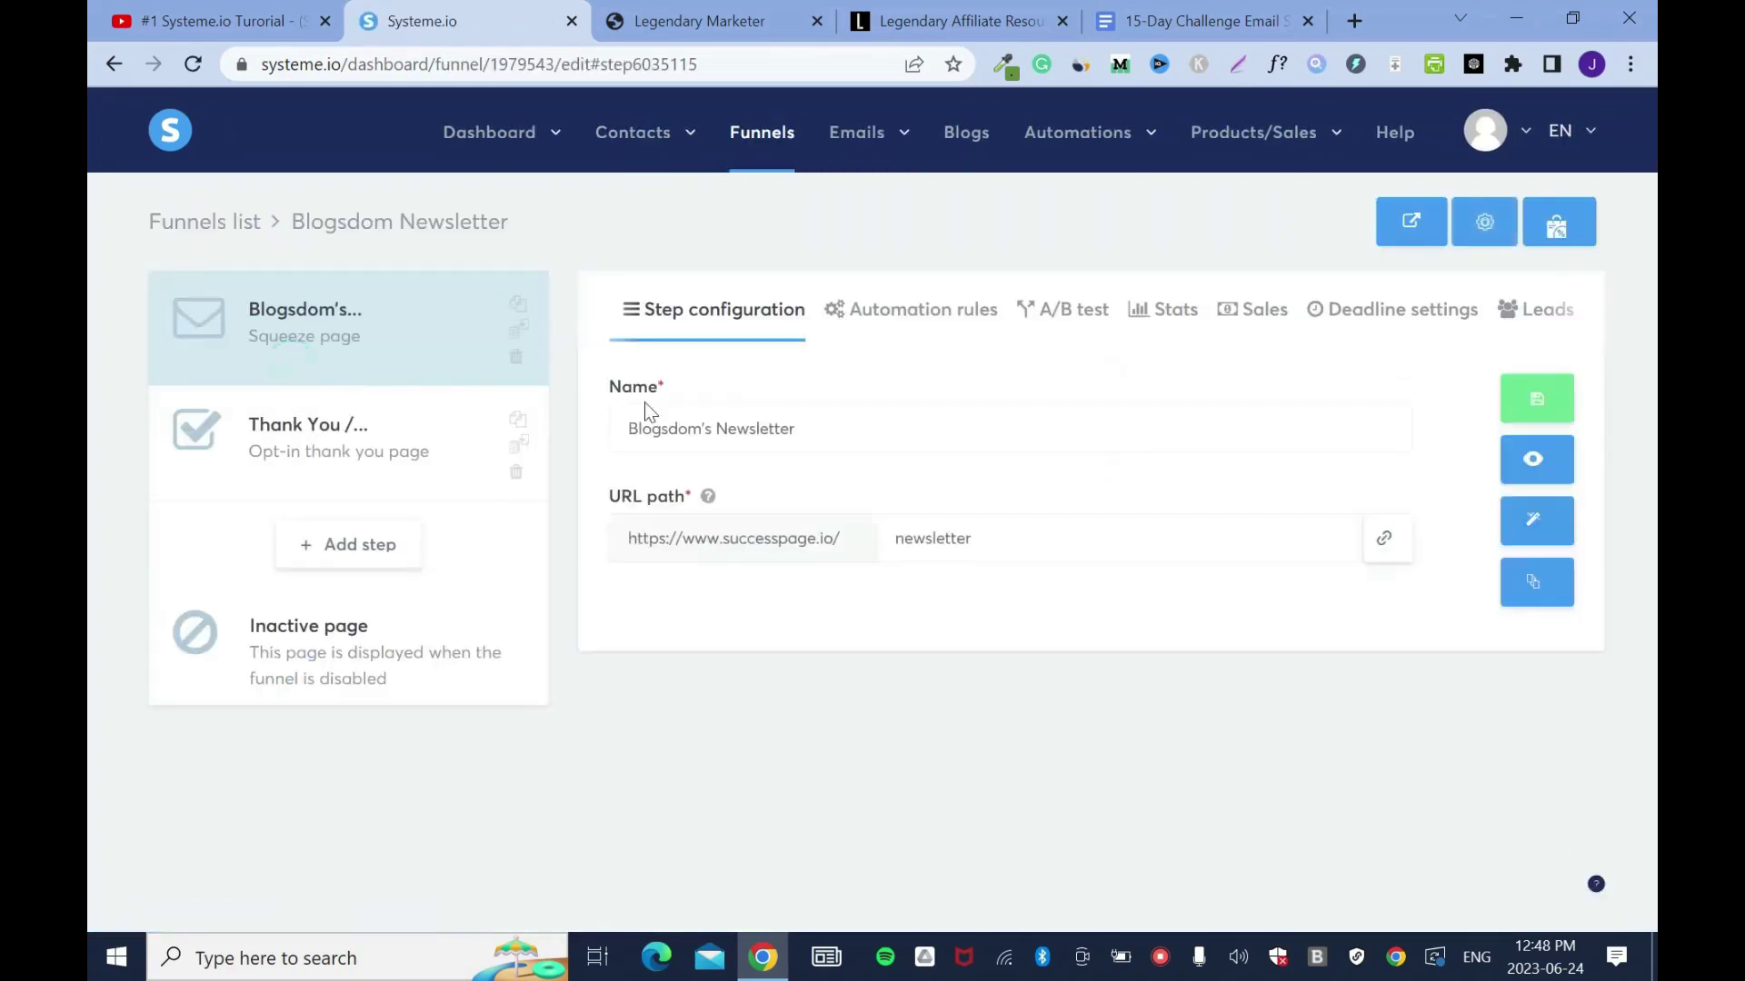
pyautogui.click(956, 316)
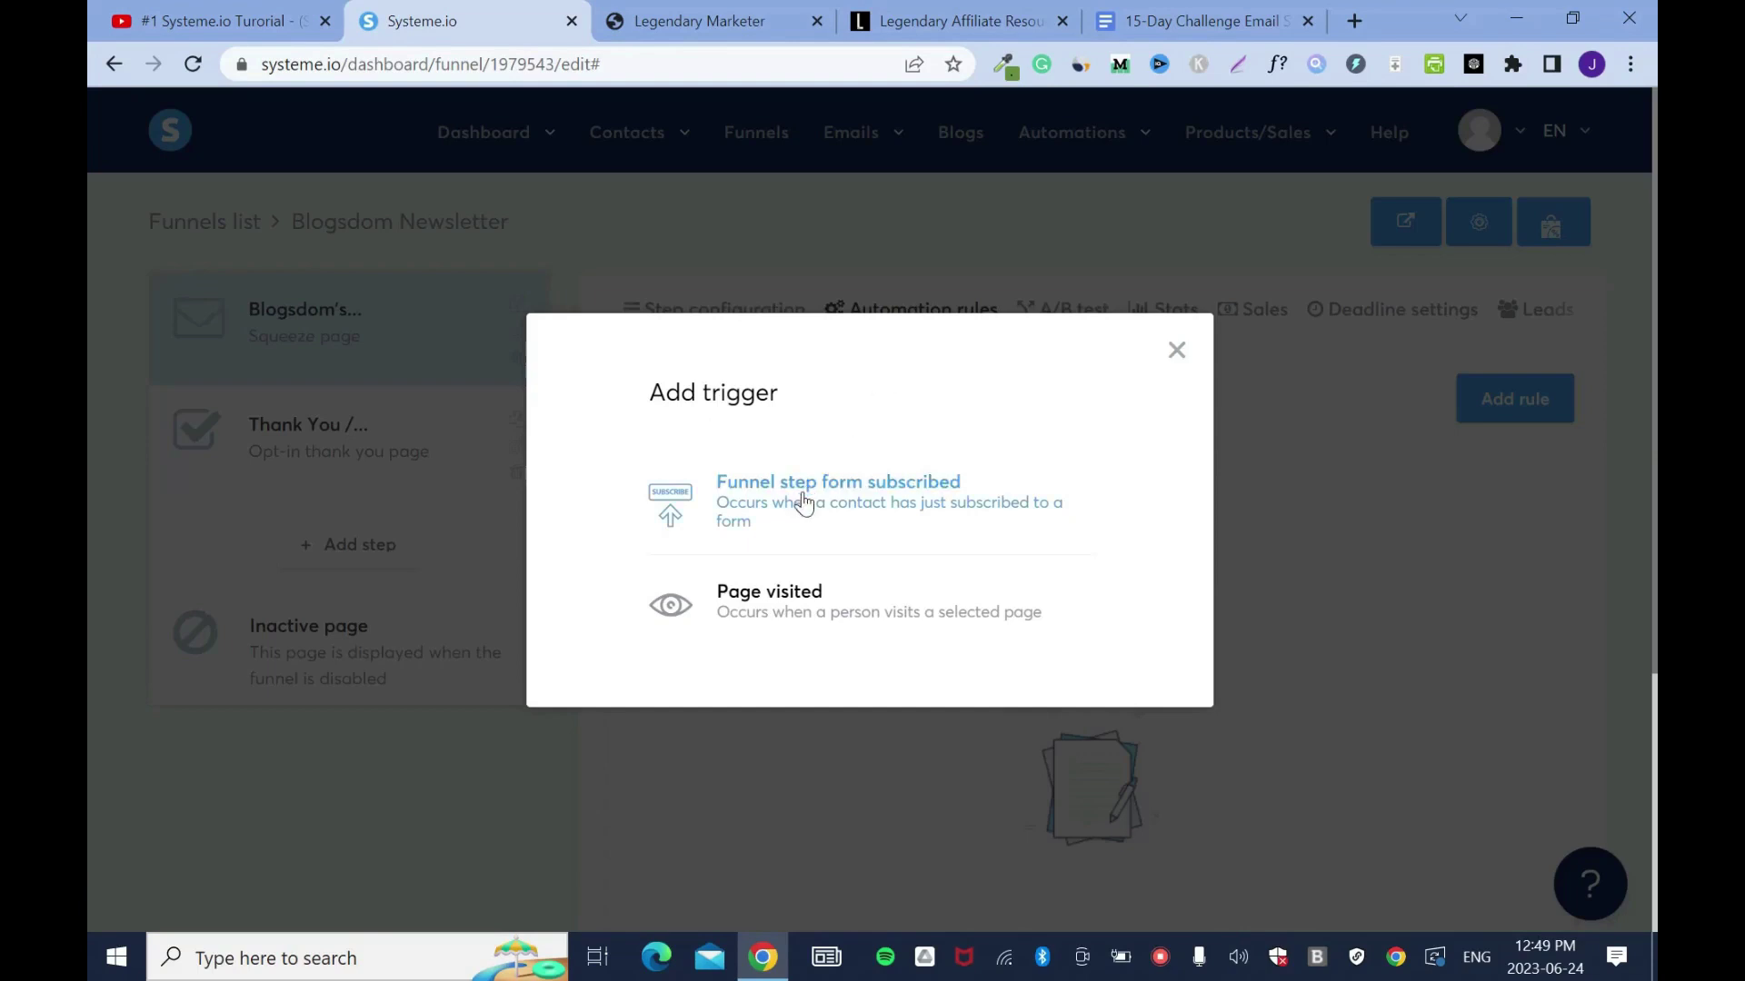
pyautogui.click(950, 506)
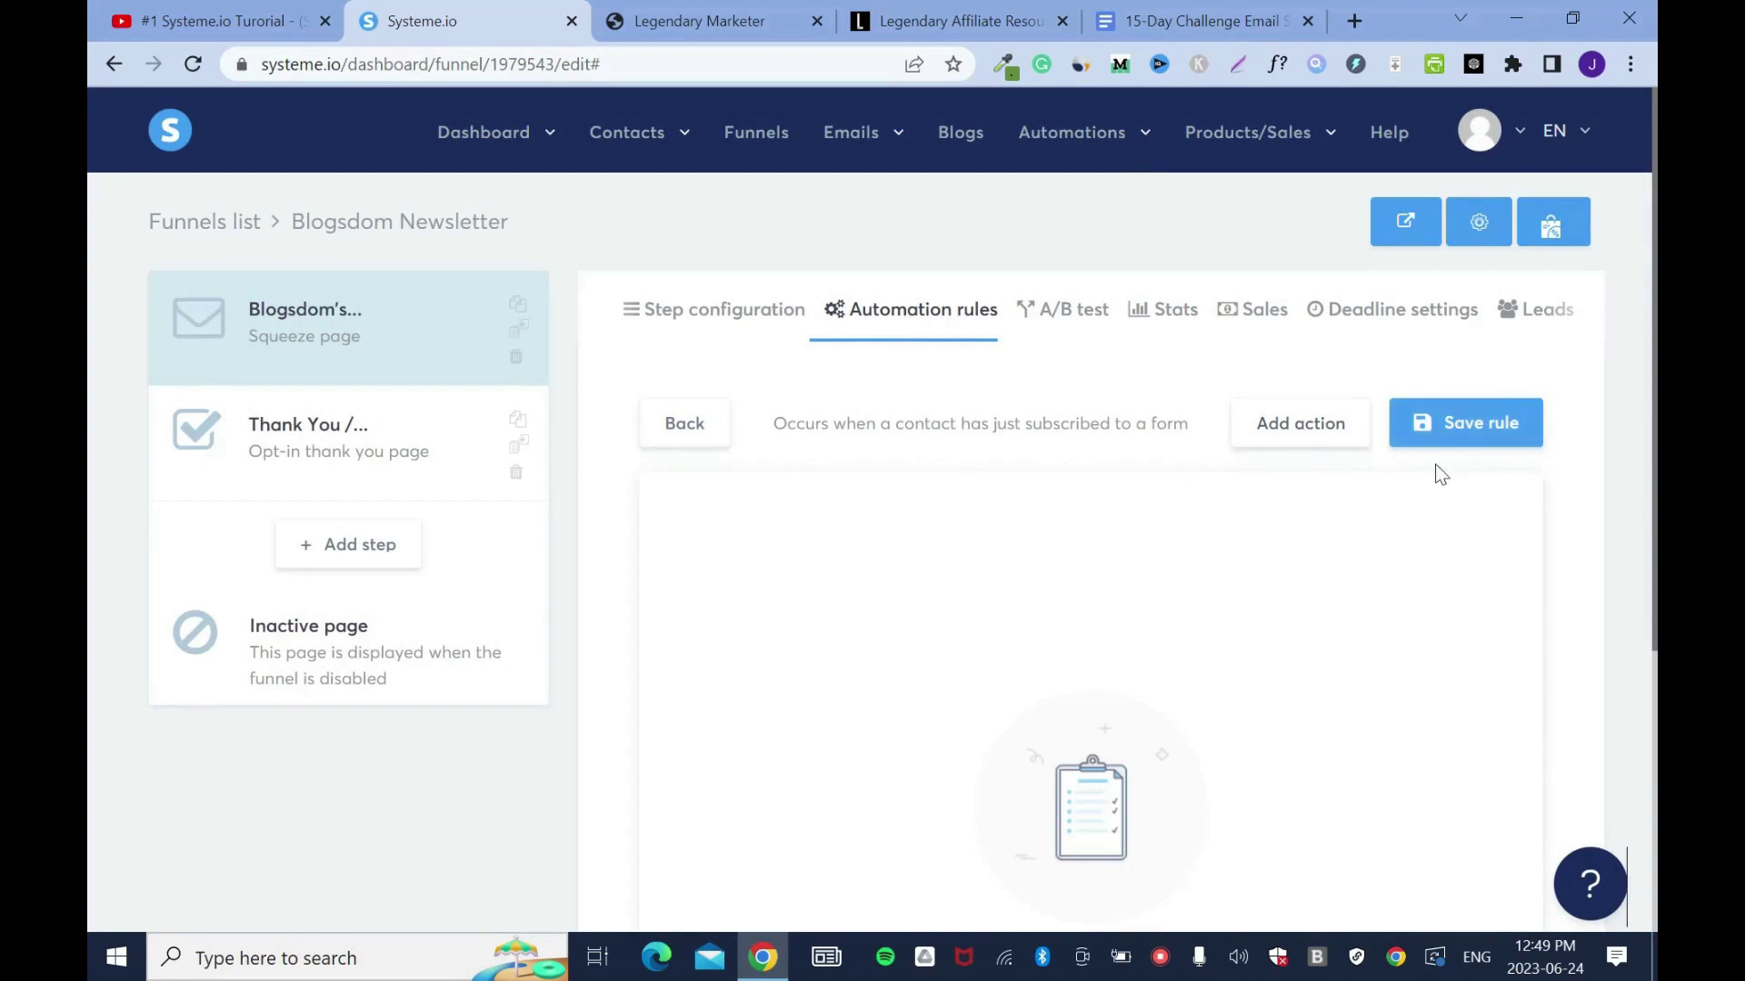
pyautogui.click(1295, 427)
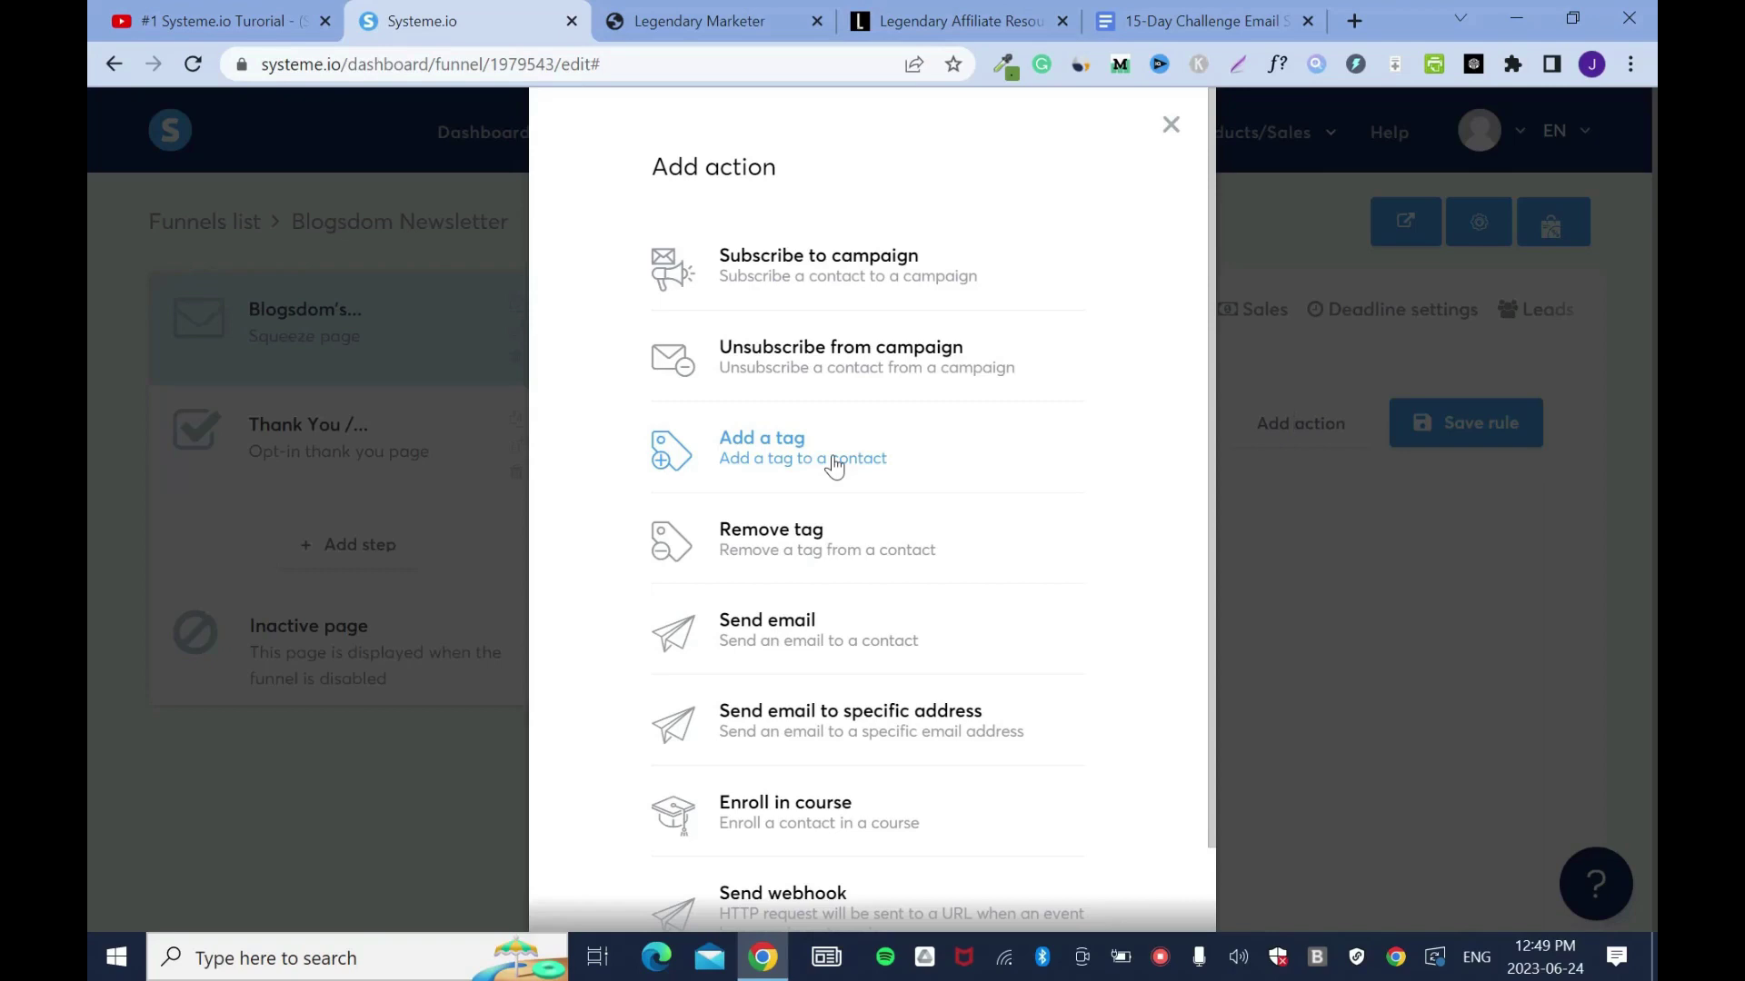
pyautogui.click(786, 450)
pyautogui.click(1308, 570)
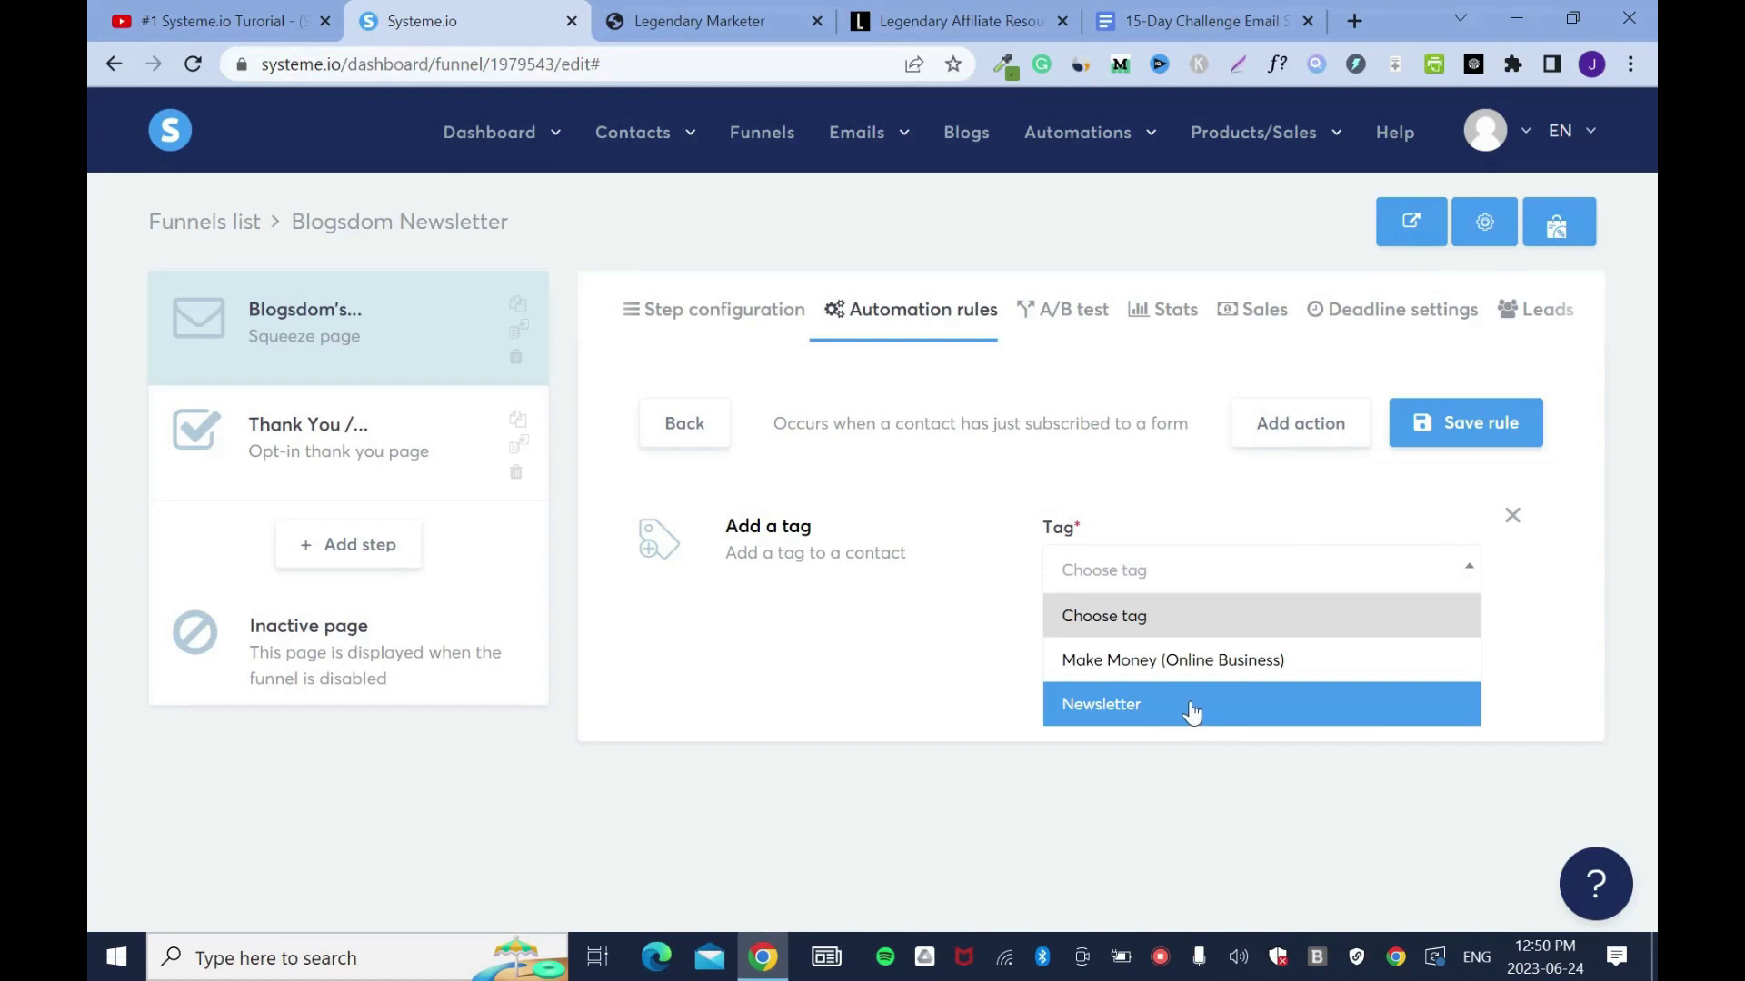
pyautogui.click(1221, 716)
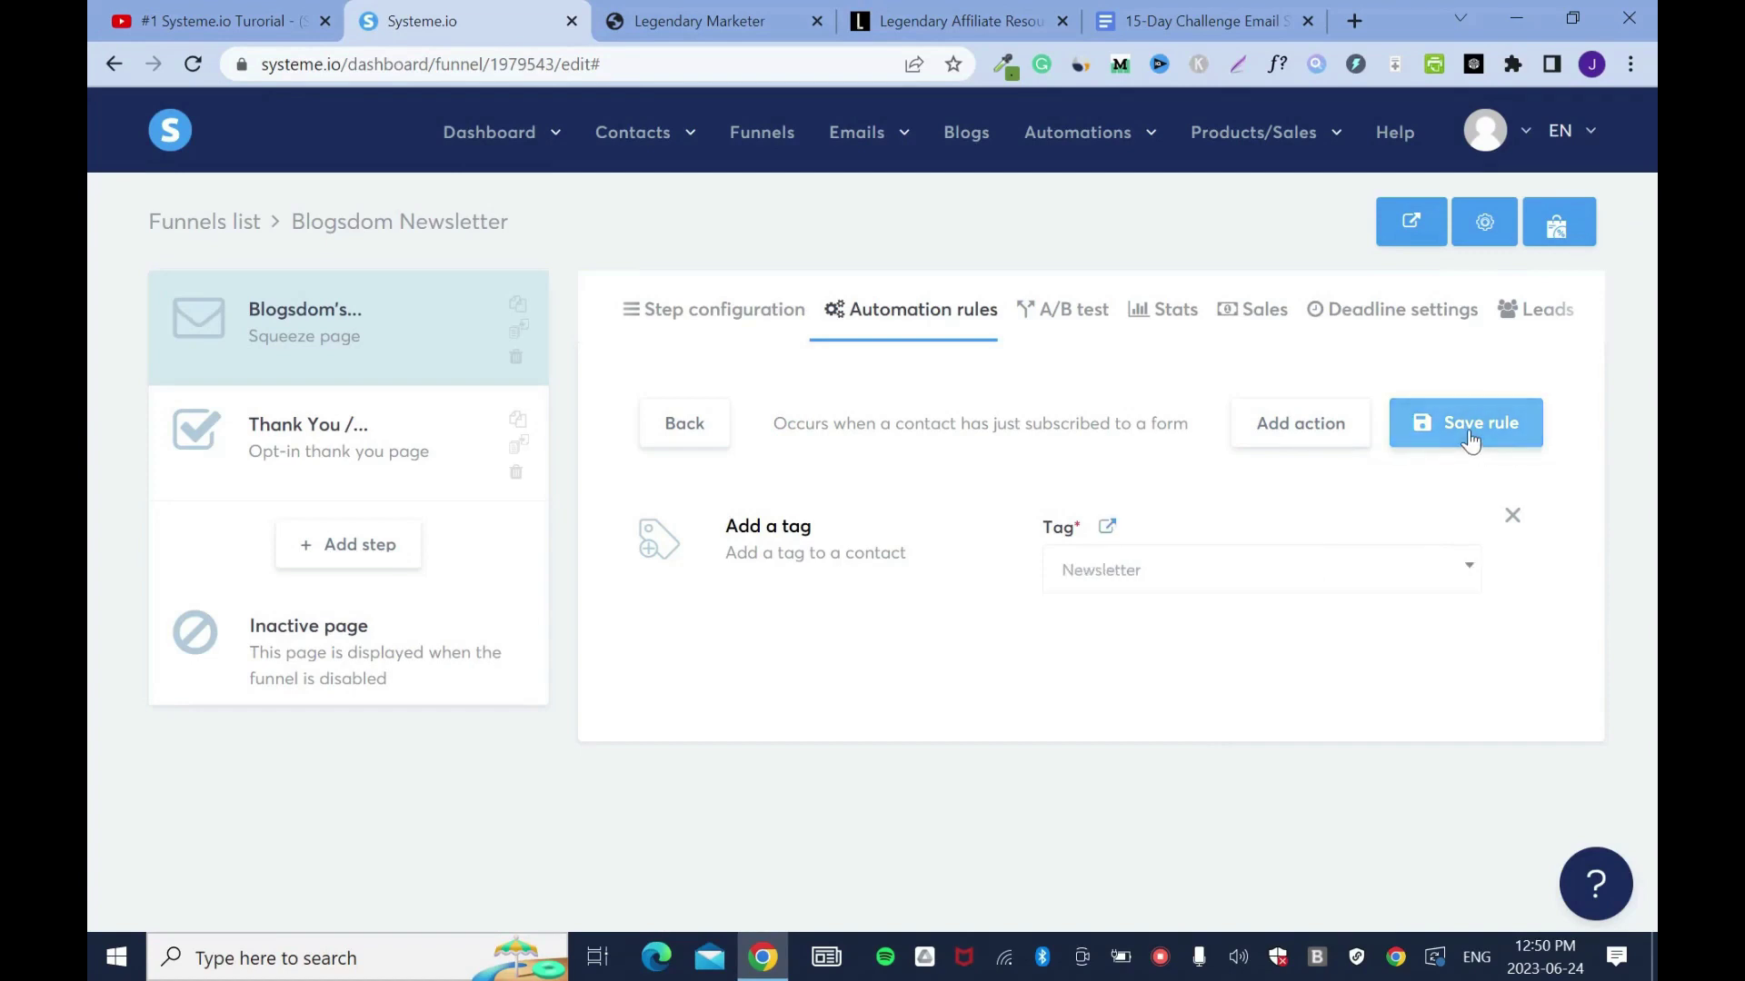
pyautogui.click(1471, 438)
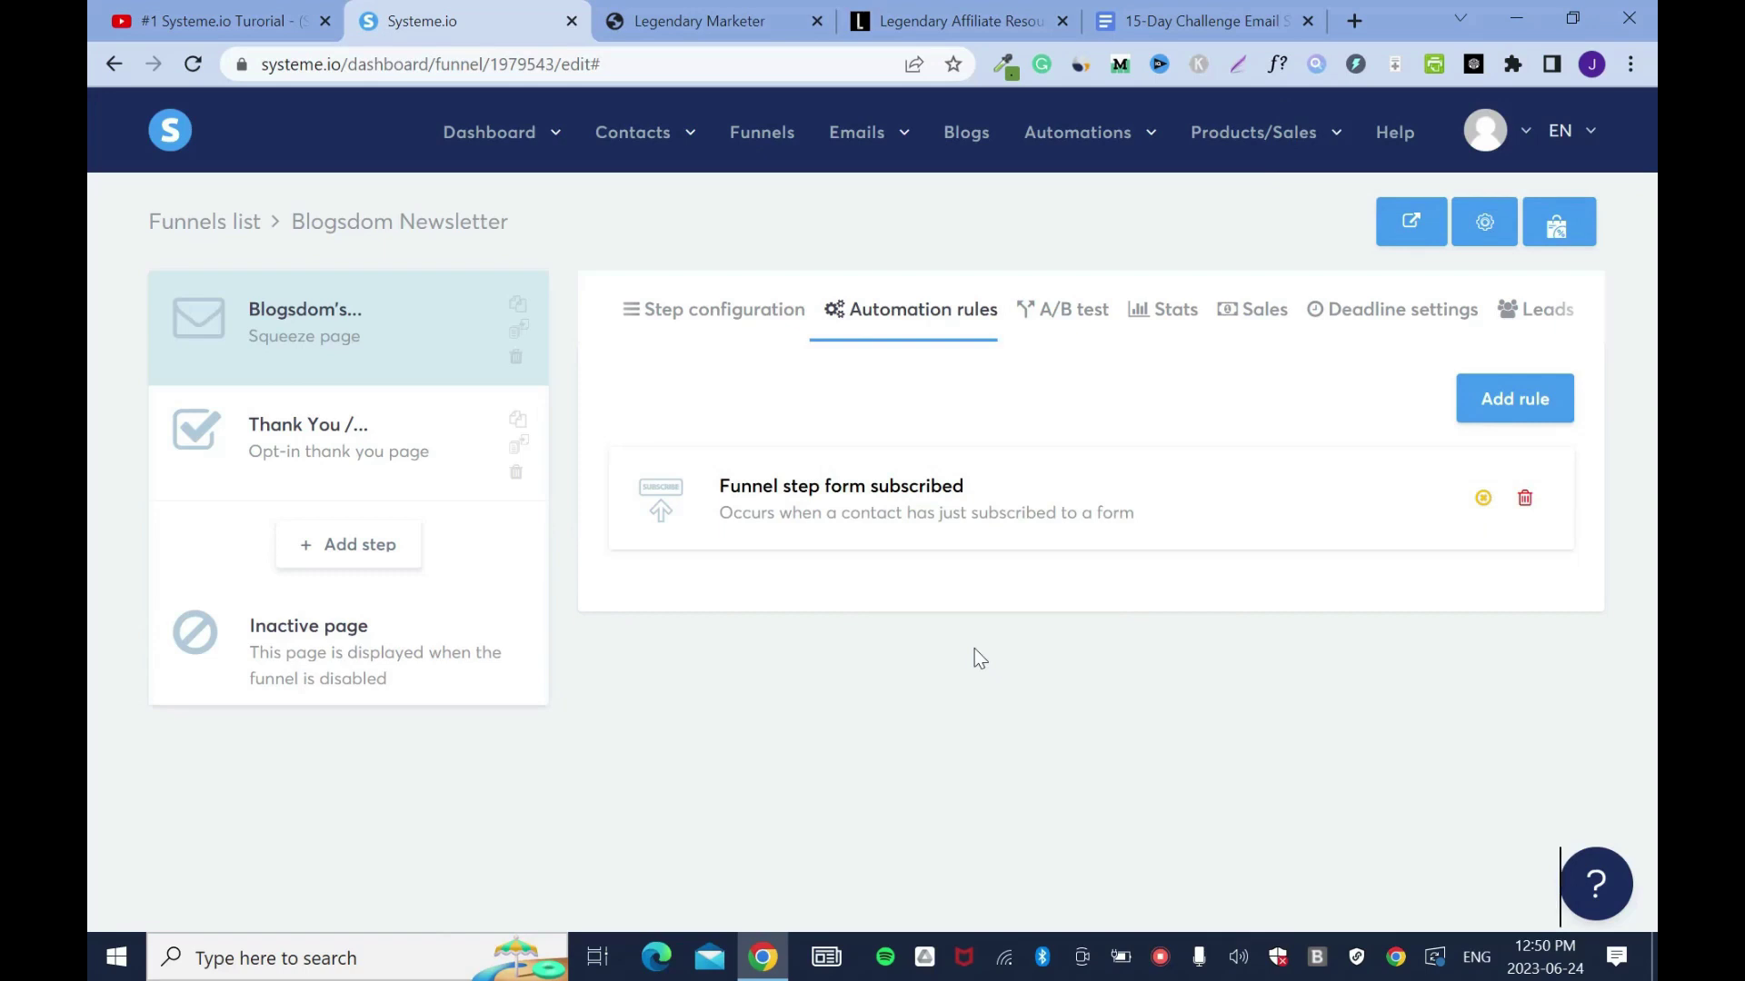
# Create an email campaign named Legendary Marketer under Emails > Campaigns
pyautogui.moveTo(902, 143)
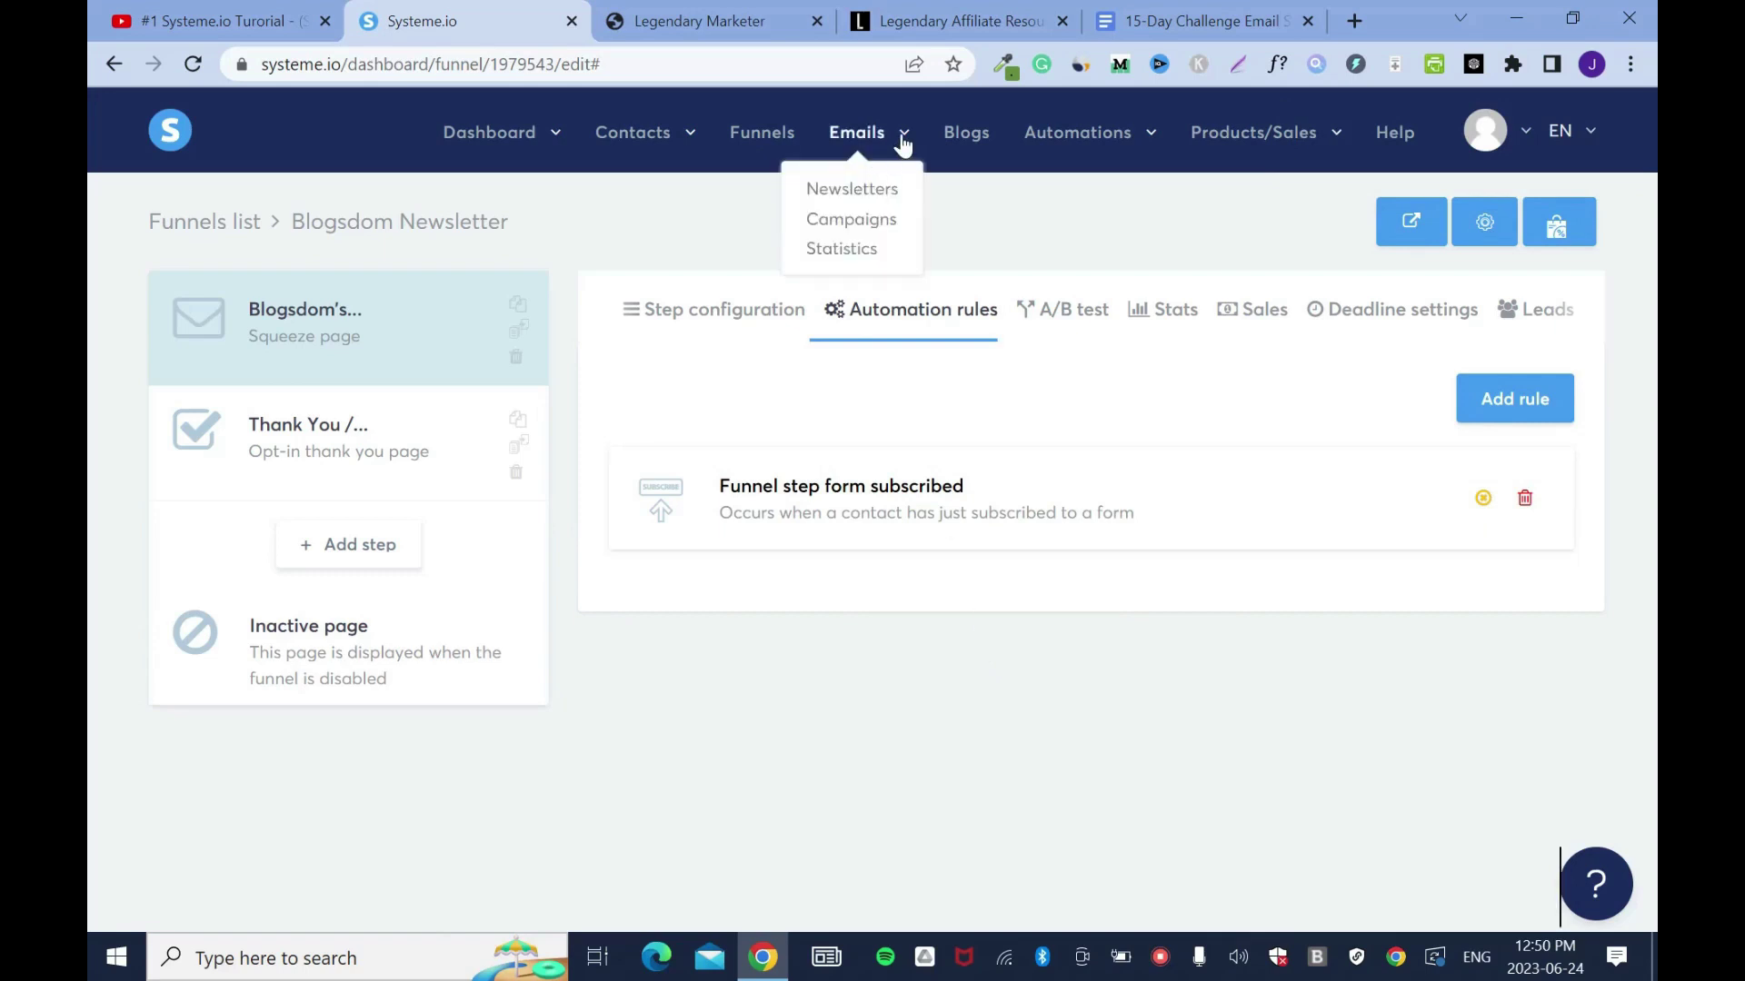
pyautogui.click(861, 229)
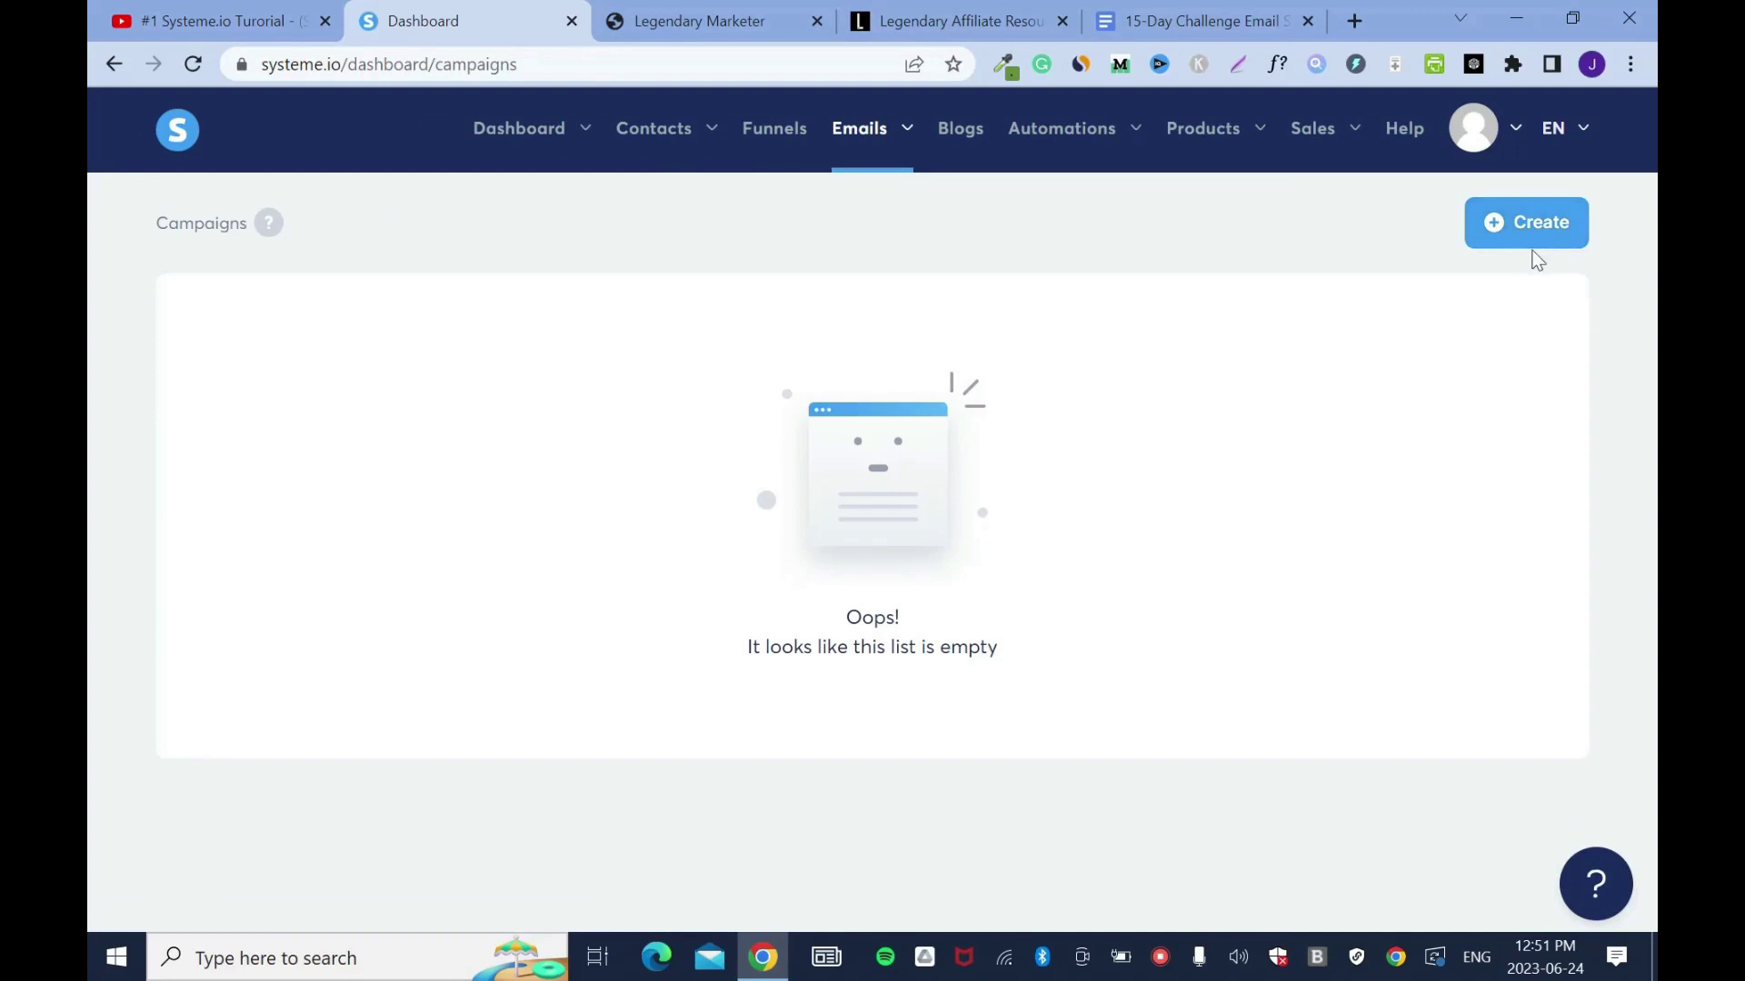
pyautogui.click(1534, 253)
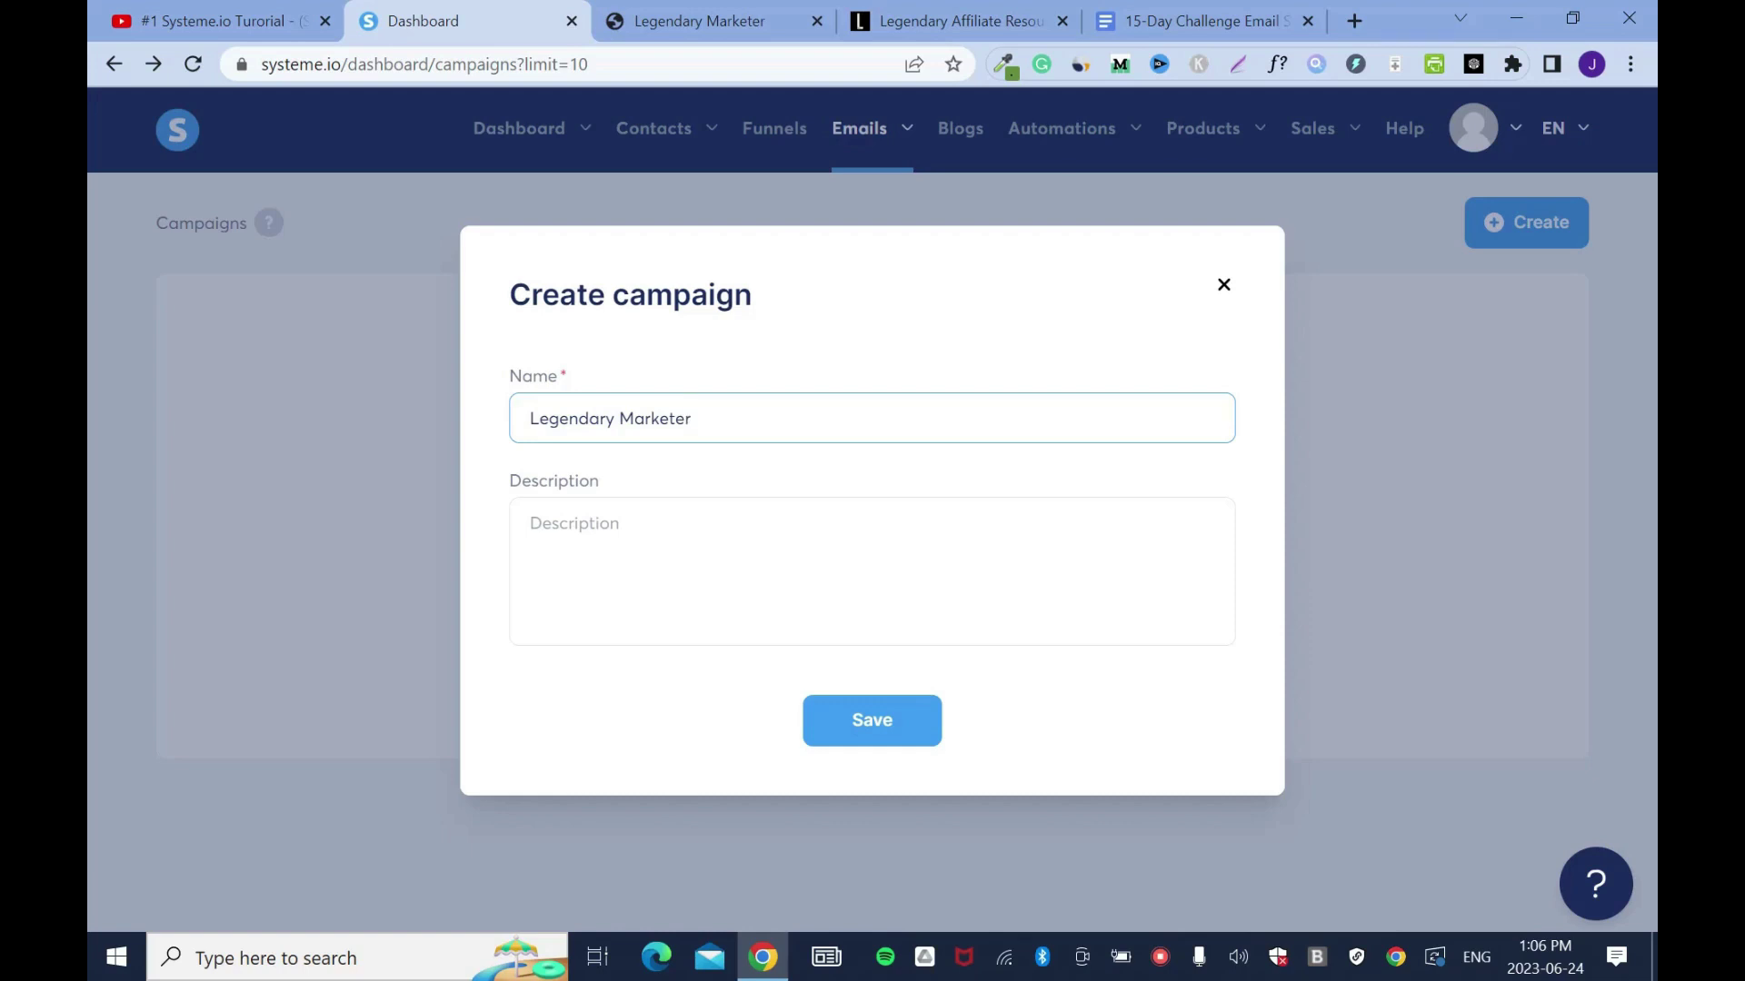
pyautogui.click(895, 741)
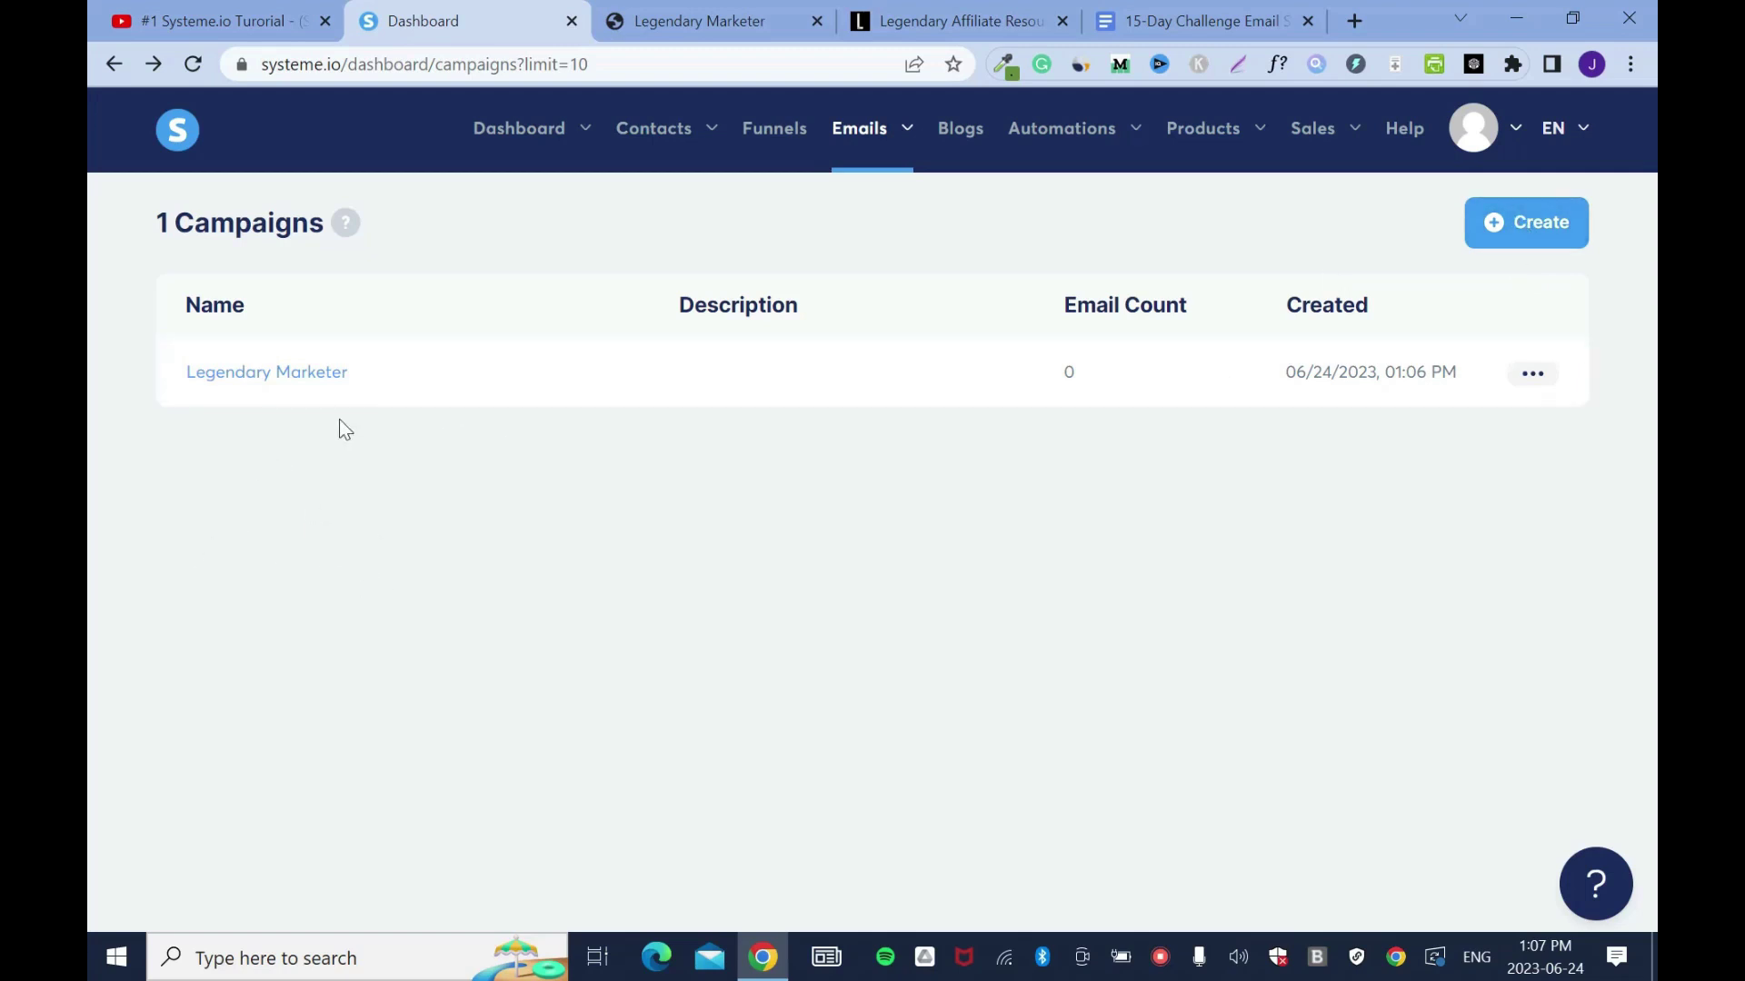
# Start a new Legendary Marketer email and paste the Email Swipe #4 subject line into Subject
pyautogui.click(269, 375)
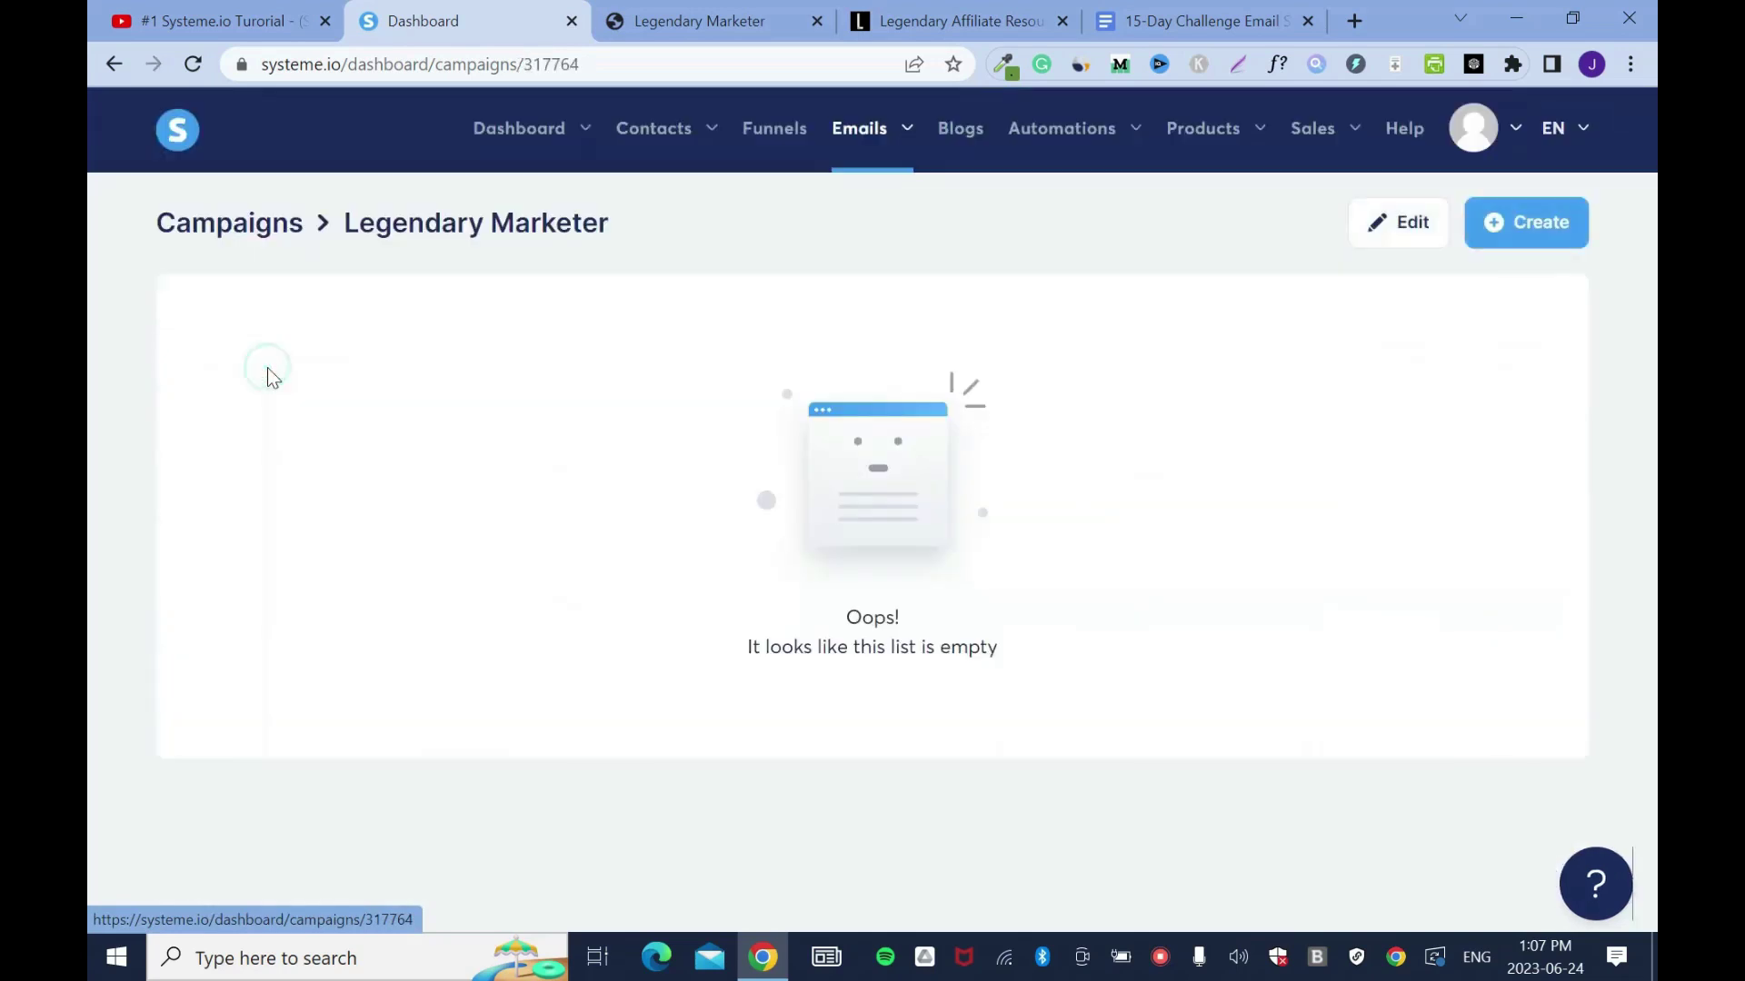
pyautogui.click(1513, 248)
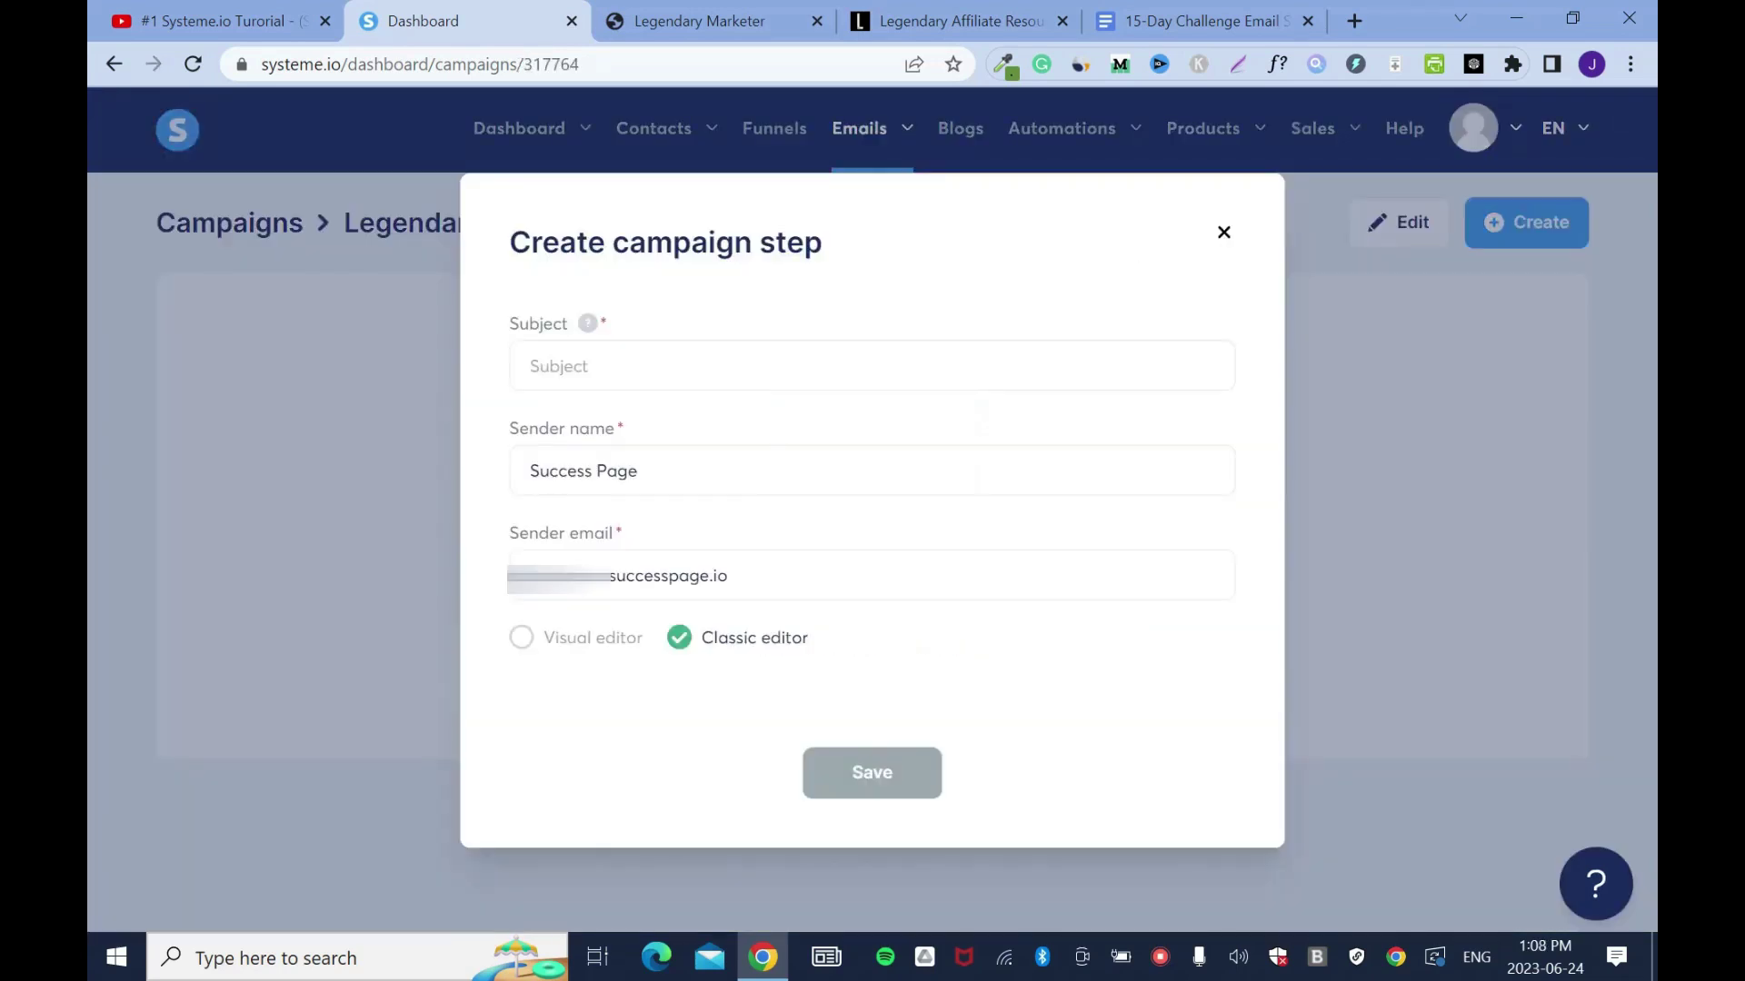
pyautogui.click(1132, 20)
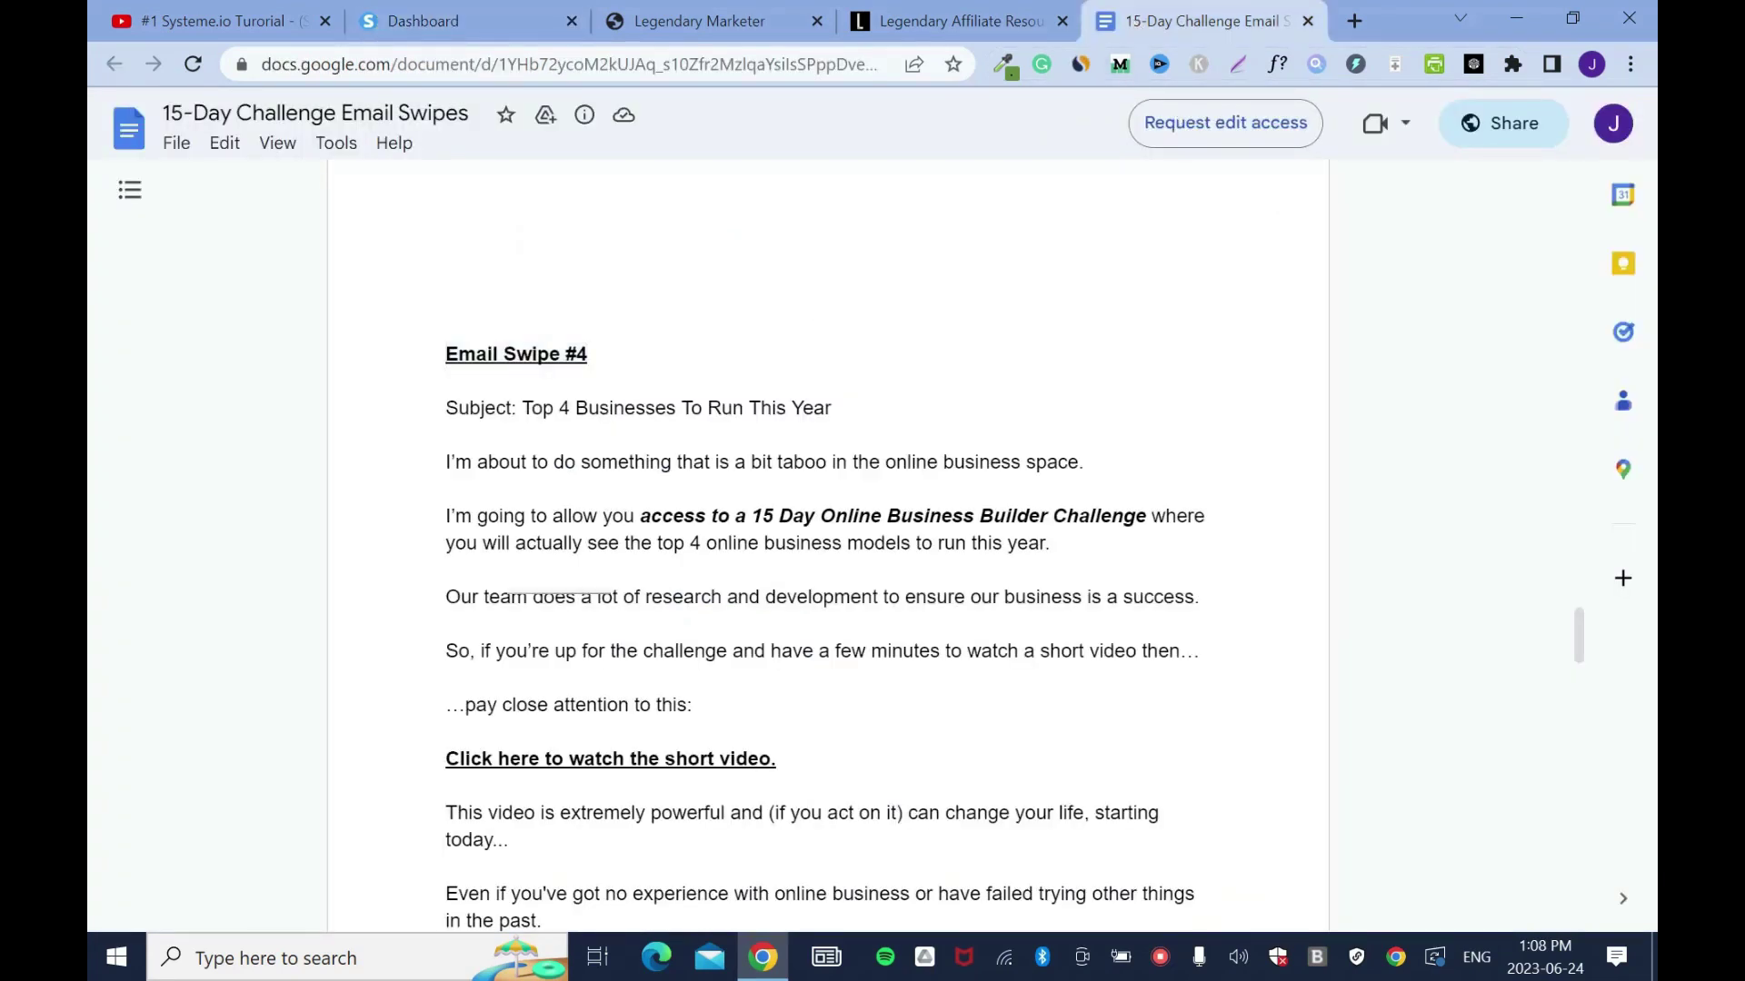
pyautogui.moveTo(831, 408); pyautogui.dragTo(522, 408)
pyautogui.hotkey('ctrl', 'c')
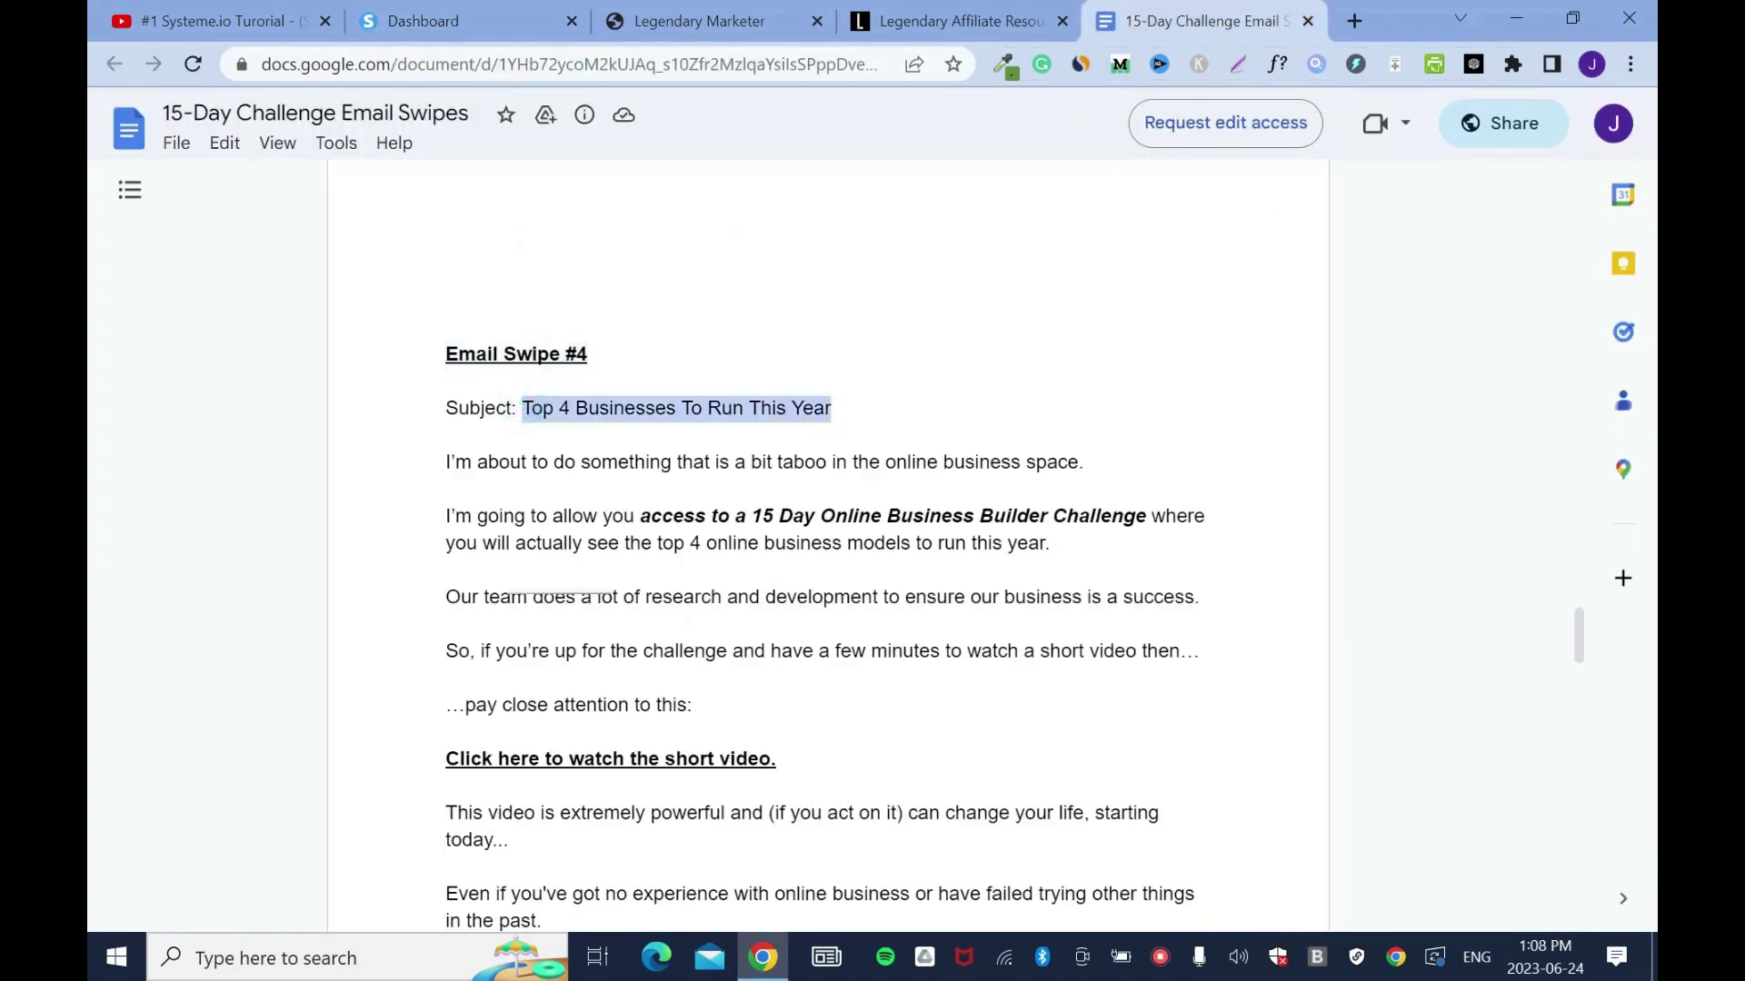
pyautogui.click(423, 20)
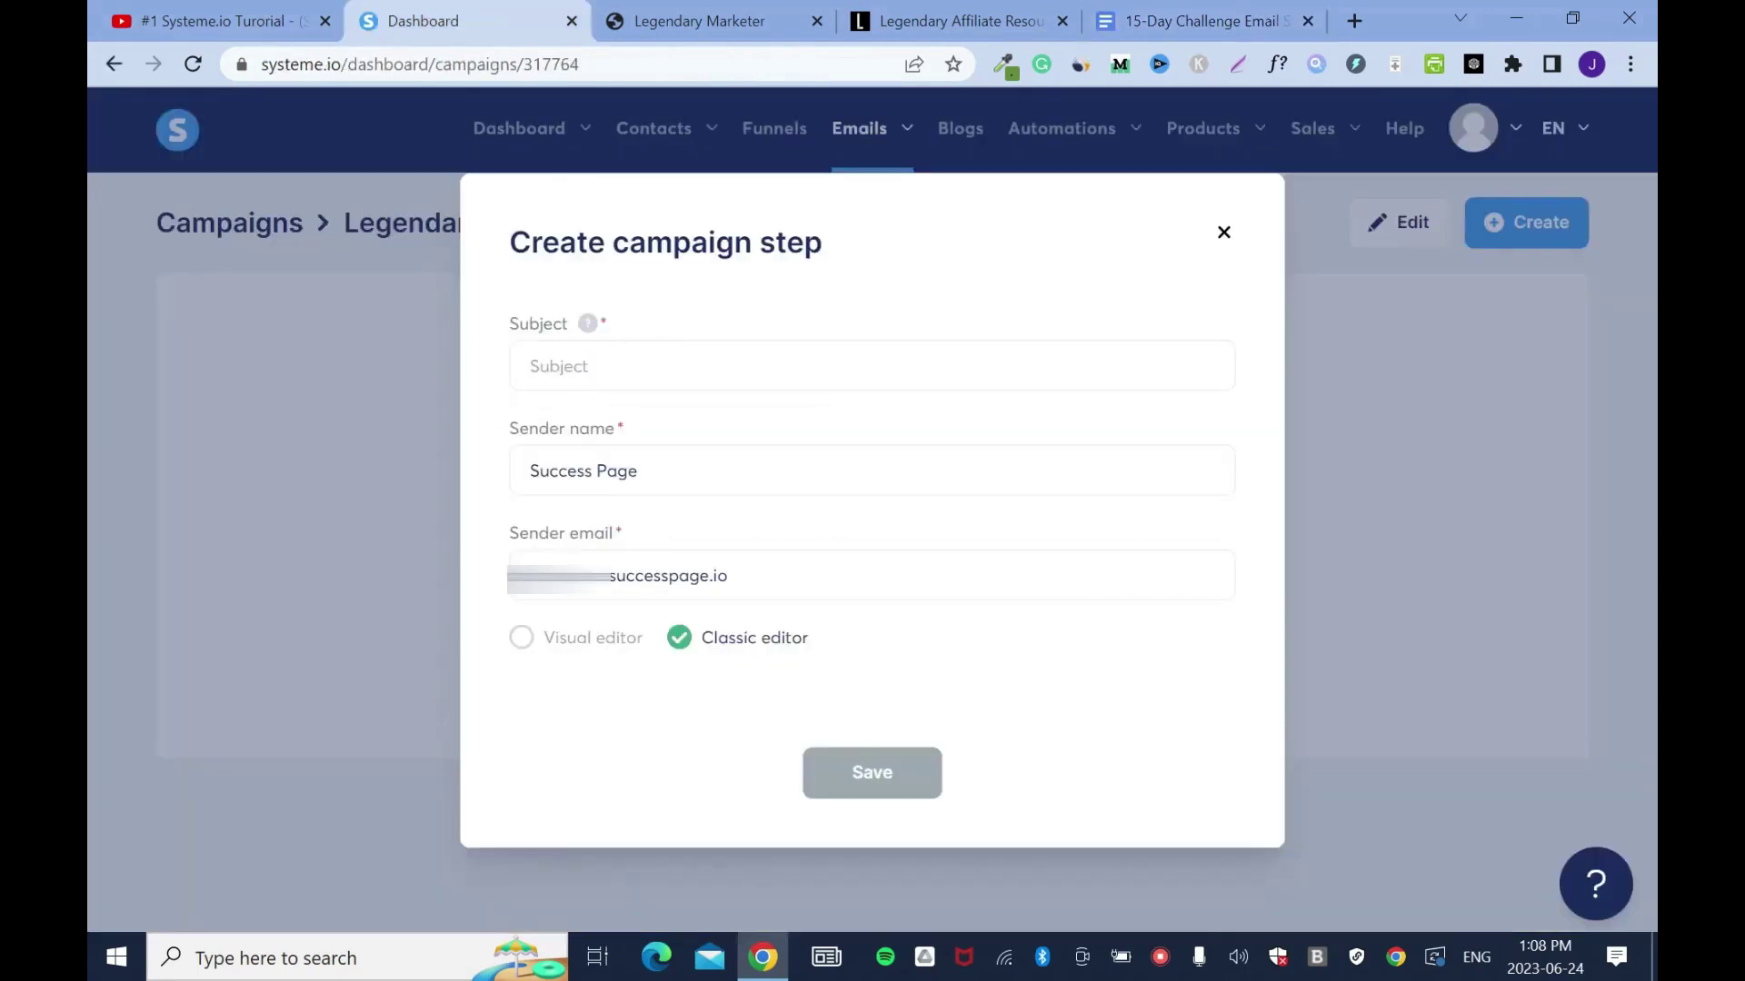
pyautogui.click(609, 364)
pyautogui.hotkey('ctrl', 'v')
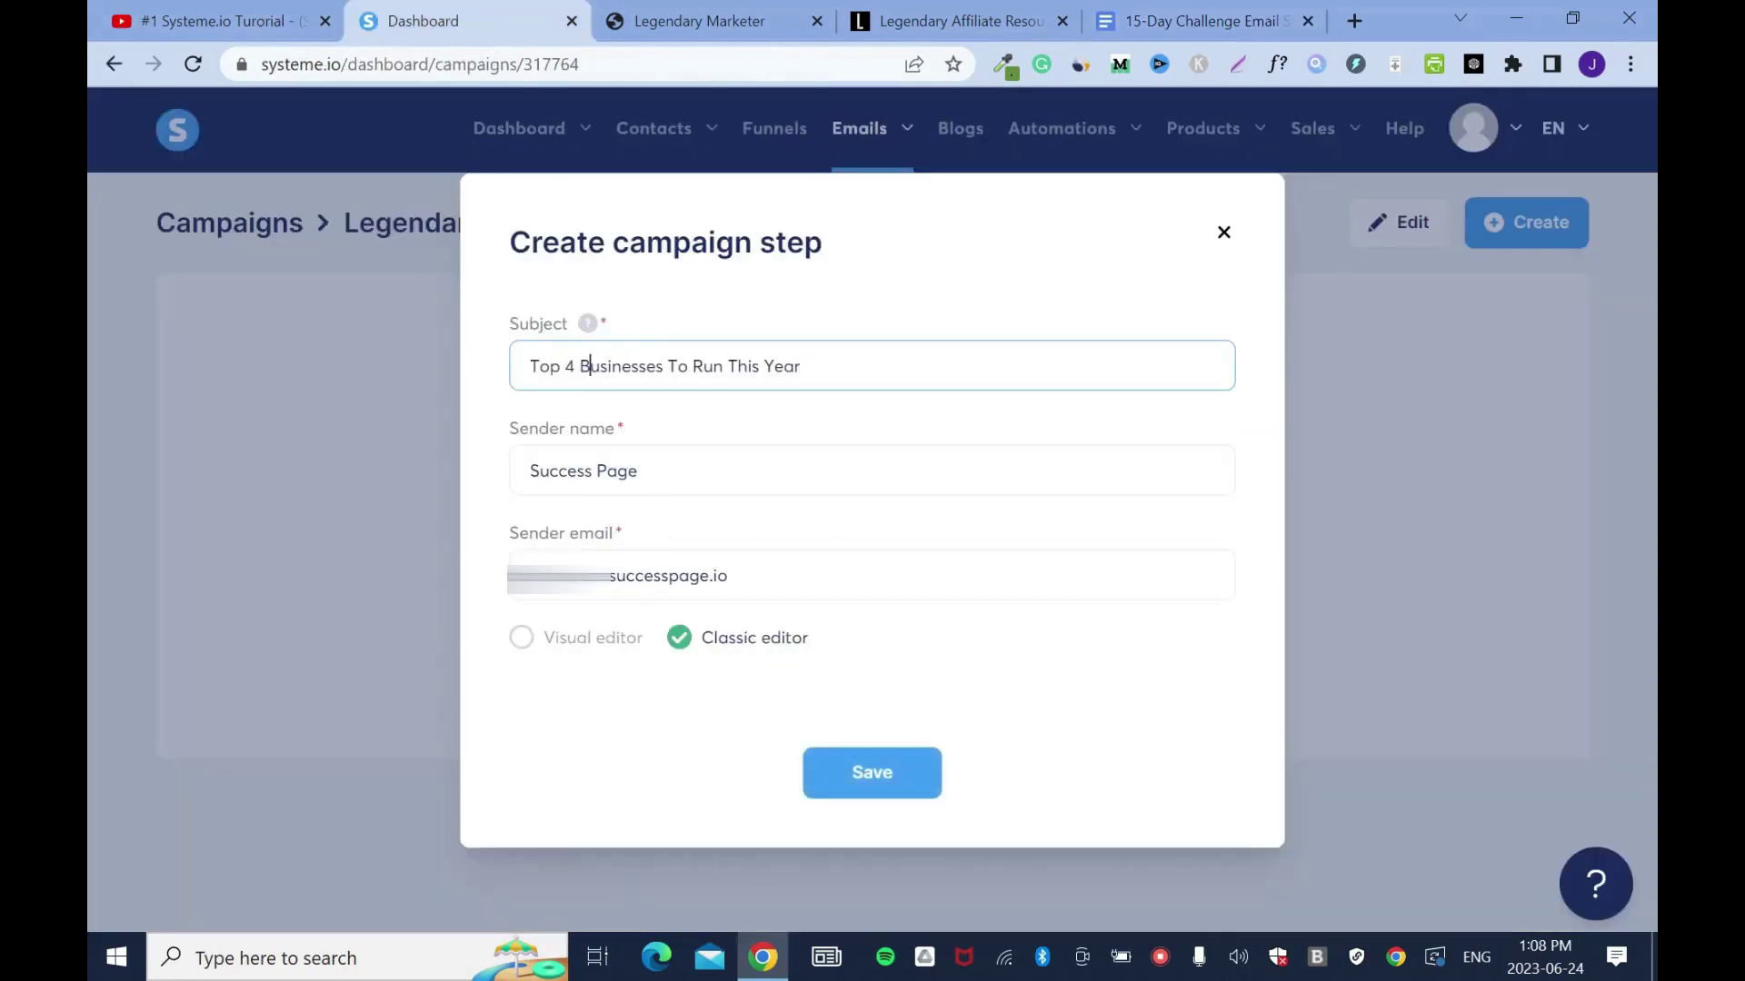
# Convert the subject to sentence case: 'Top 4 businesses to run this year'
pyautogui.press('BackSpace')
pyautogui.write('b')
pyautogui.click(669, 363)
pyautogui.press('BackSpace')
pyautogui.write('t')
pyautogui.click(692, 368)
pyautogui.press('BackSpace')
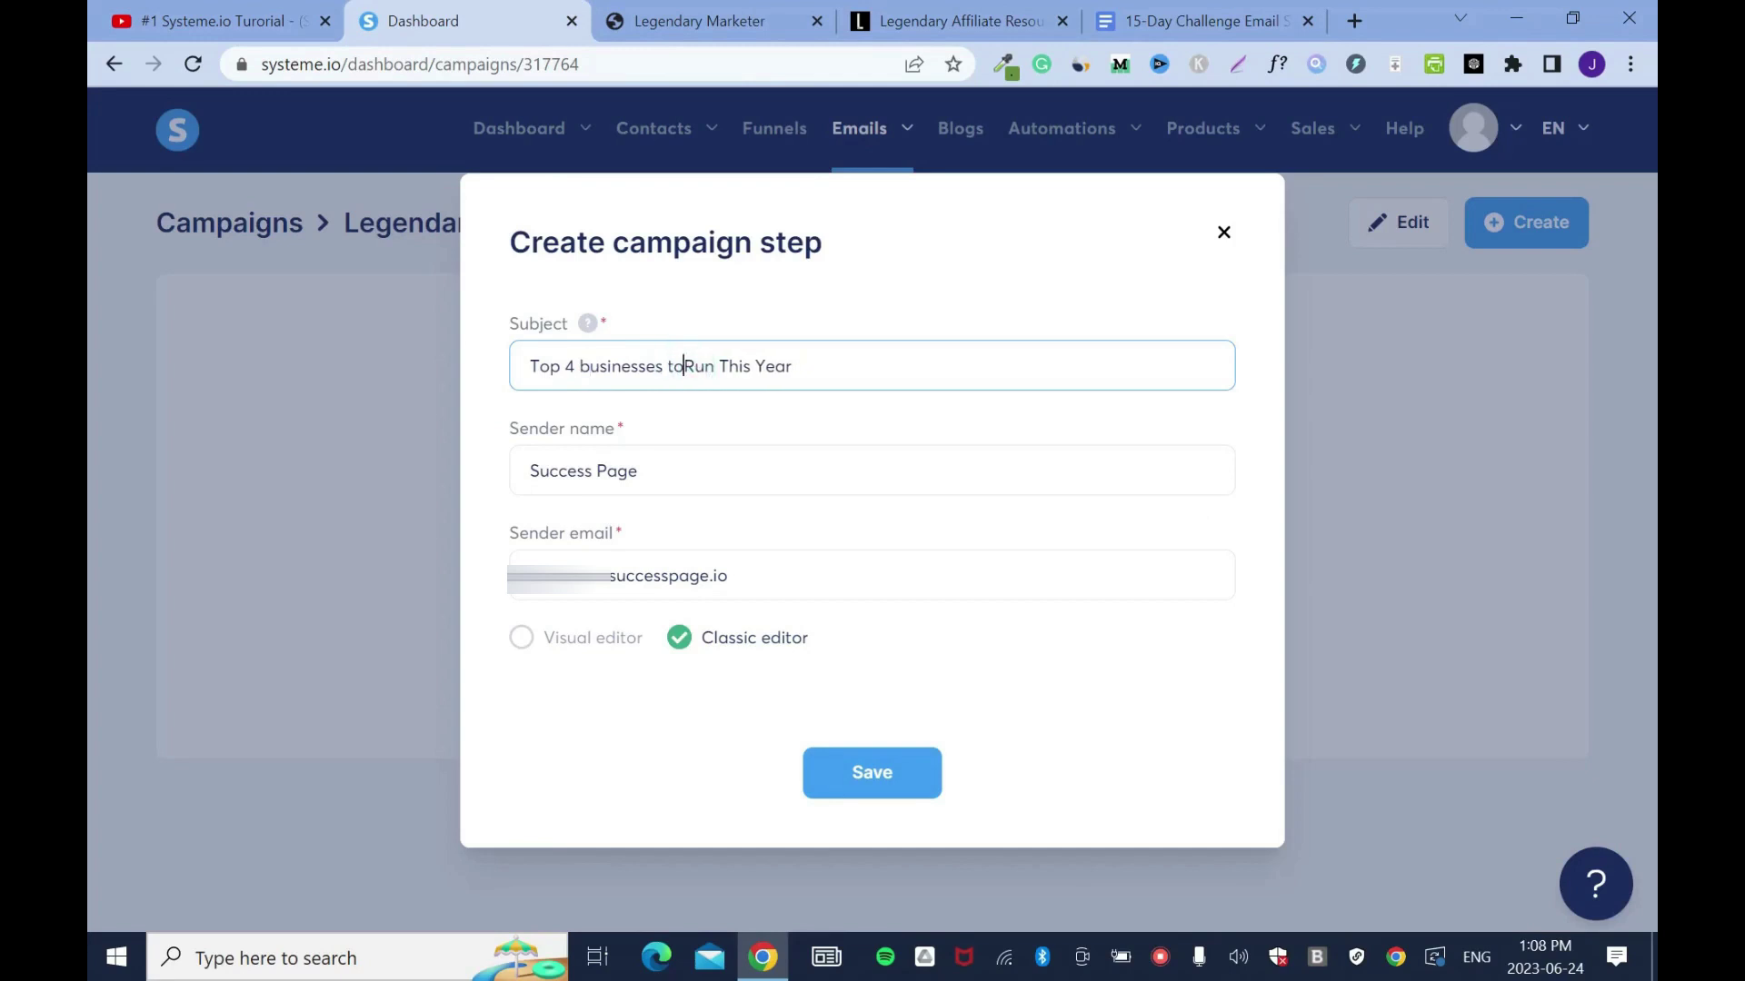
pyautogui.press('Delete')
pyautogui.write('r')
pyautogui.click(728, 364)
pyautogui.press('BackSpace')
pyautogui.write('t')
pyautogui.click(759, 366)
pyautogui.press('BackSpace')
pyautogui.write('y')
pyautogui.click(527, 365)
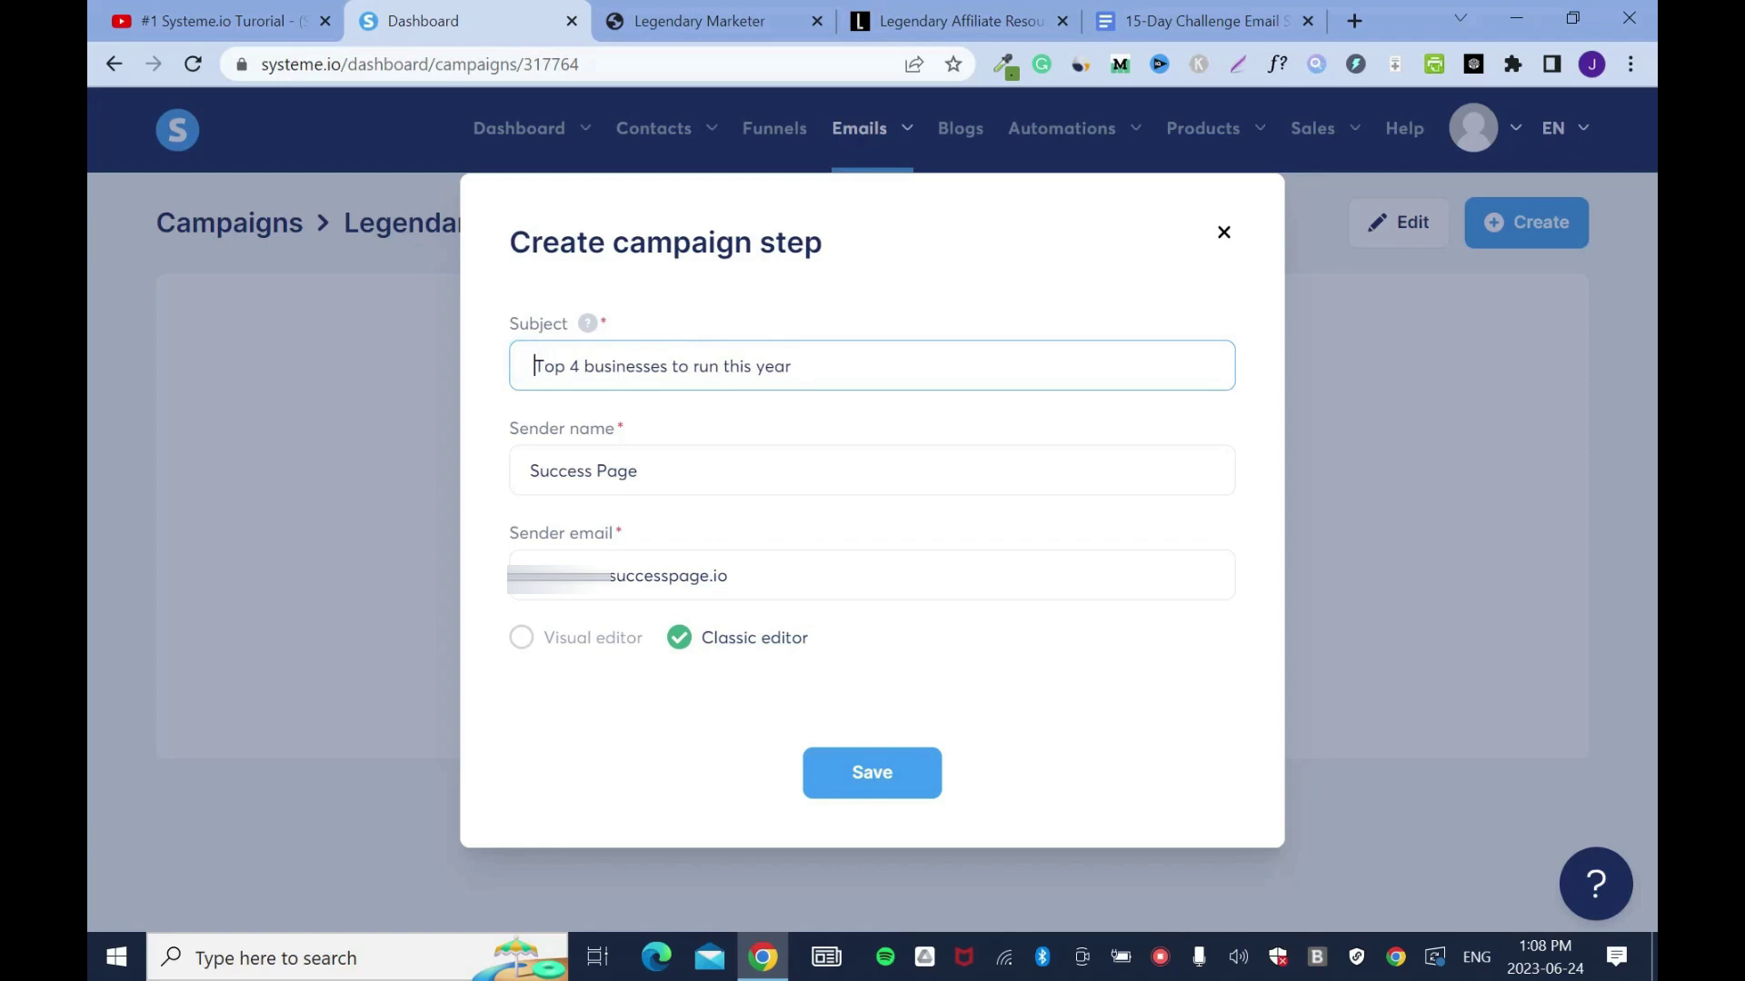
pyautogui.press('Left')
# Insert an emoji at the start of the email subject
pyautogui.rightClick(521, 365)
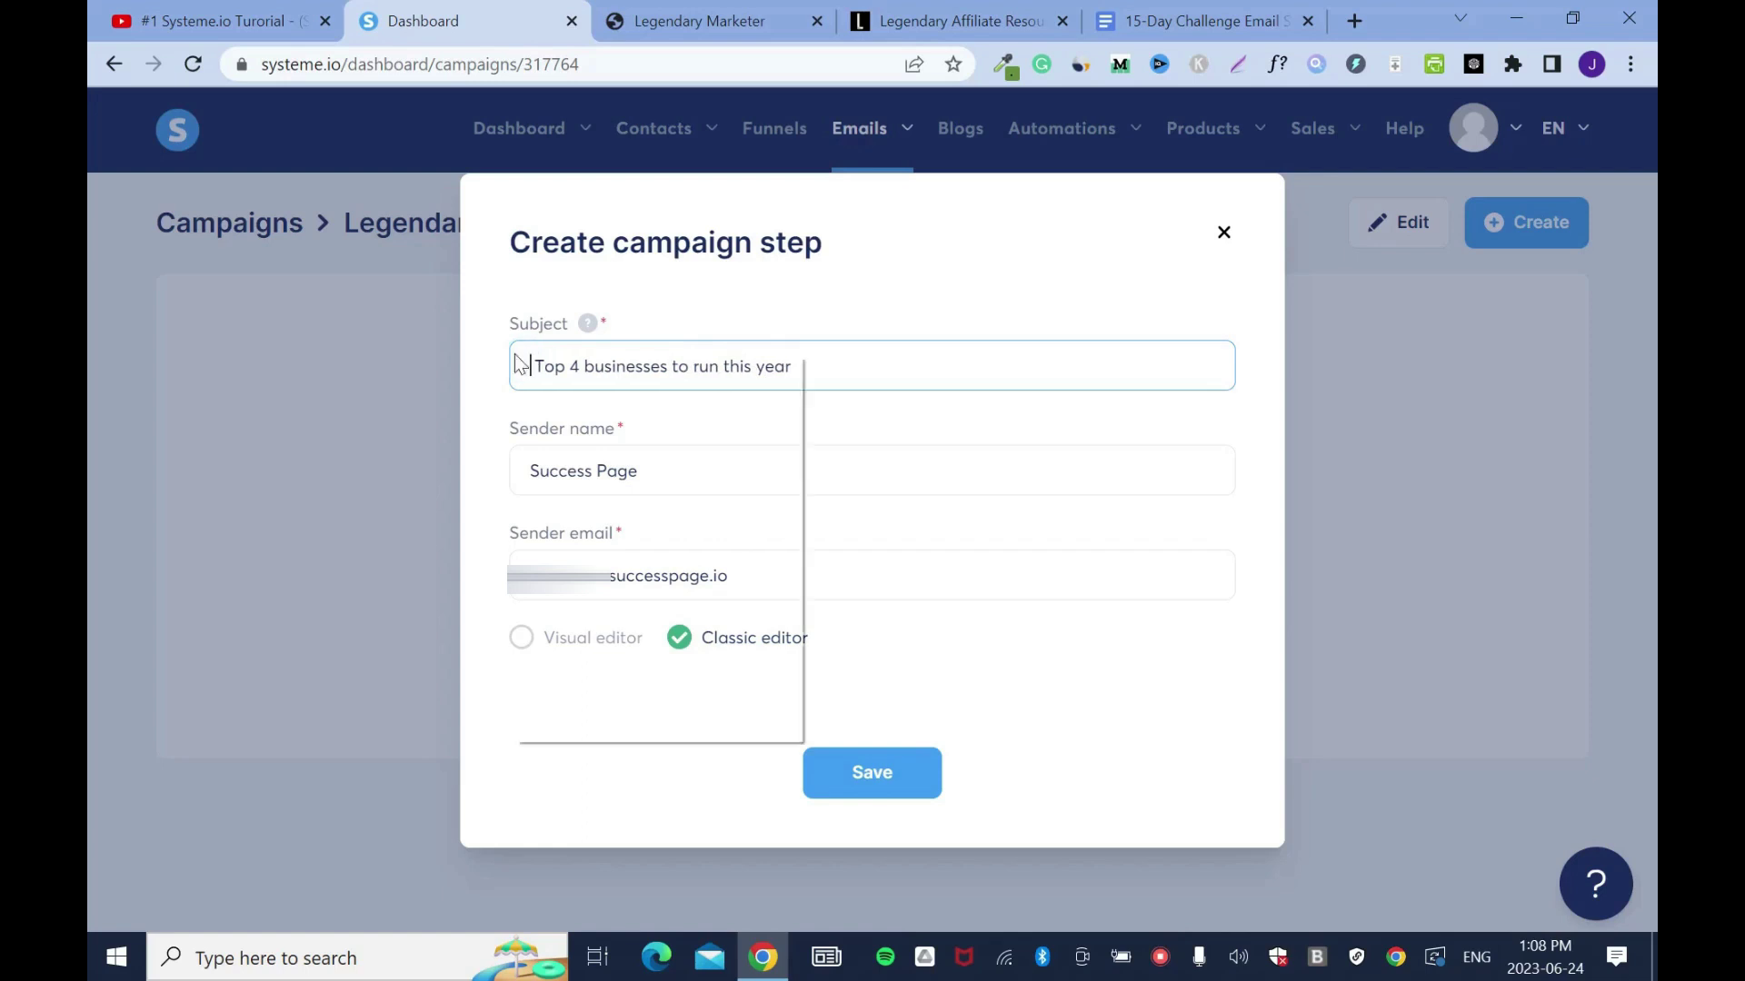
pyautogui.click(567, 367)
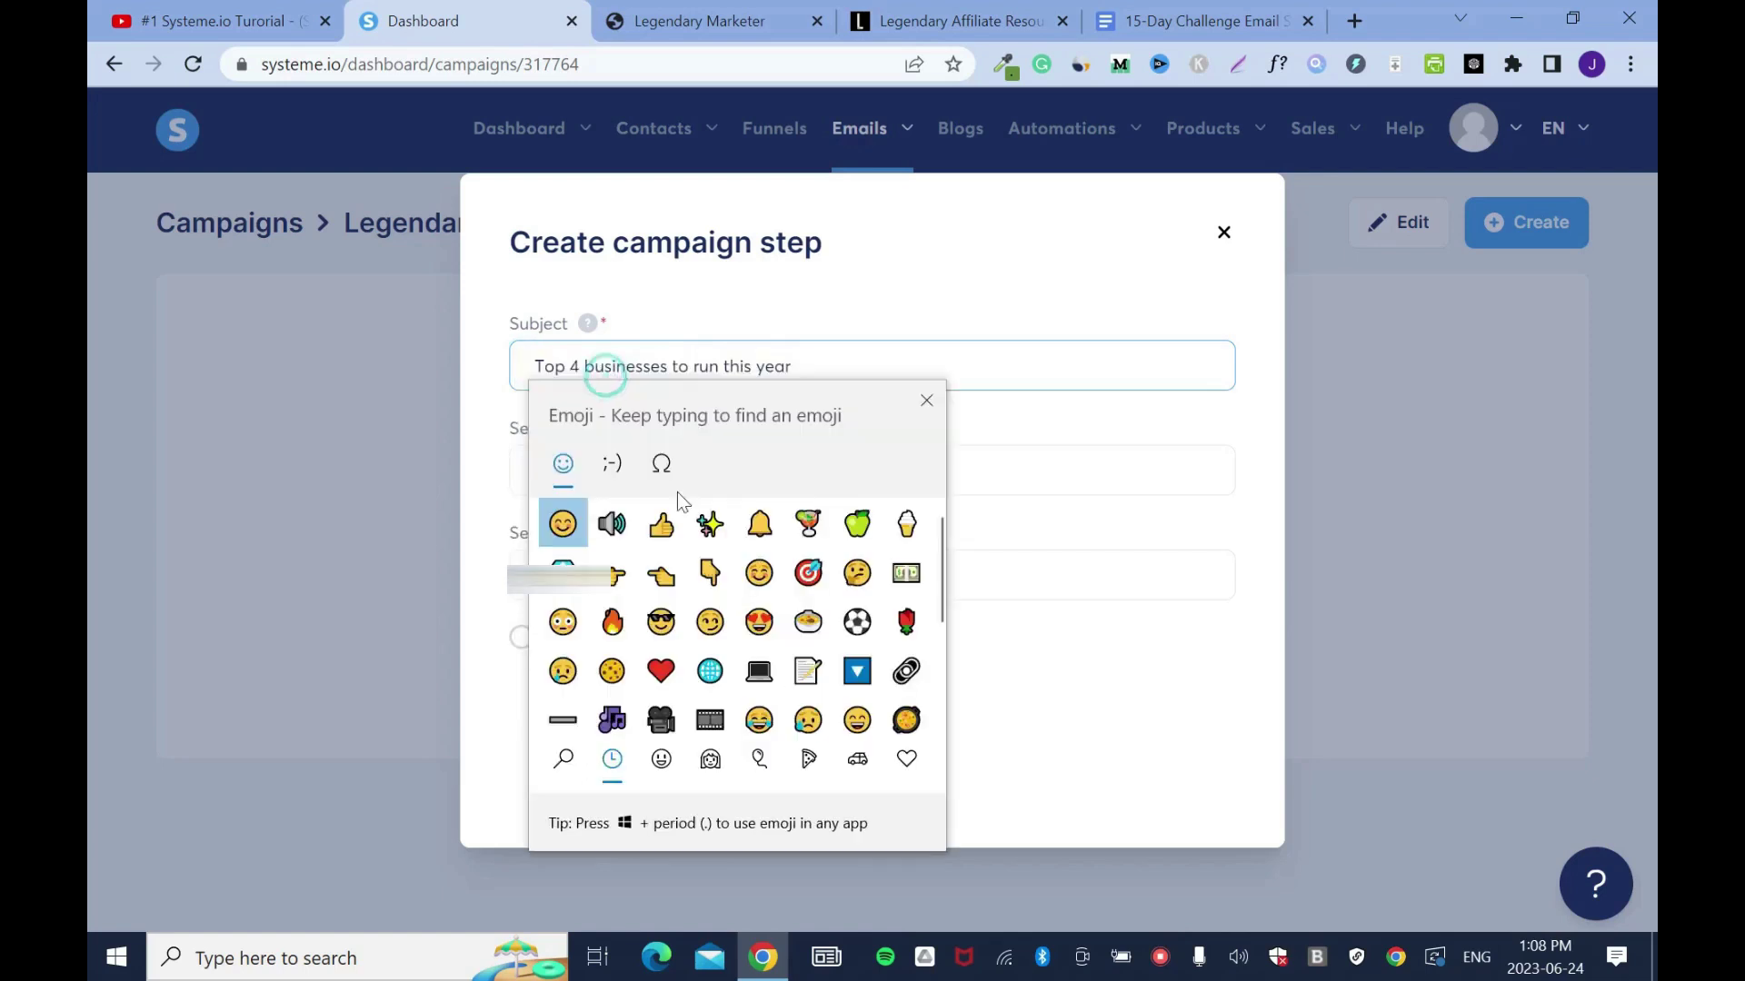
pyautogui.click(562, 525)
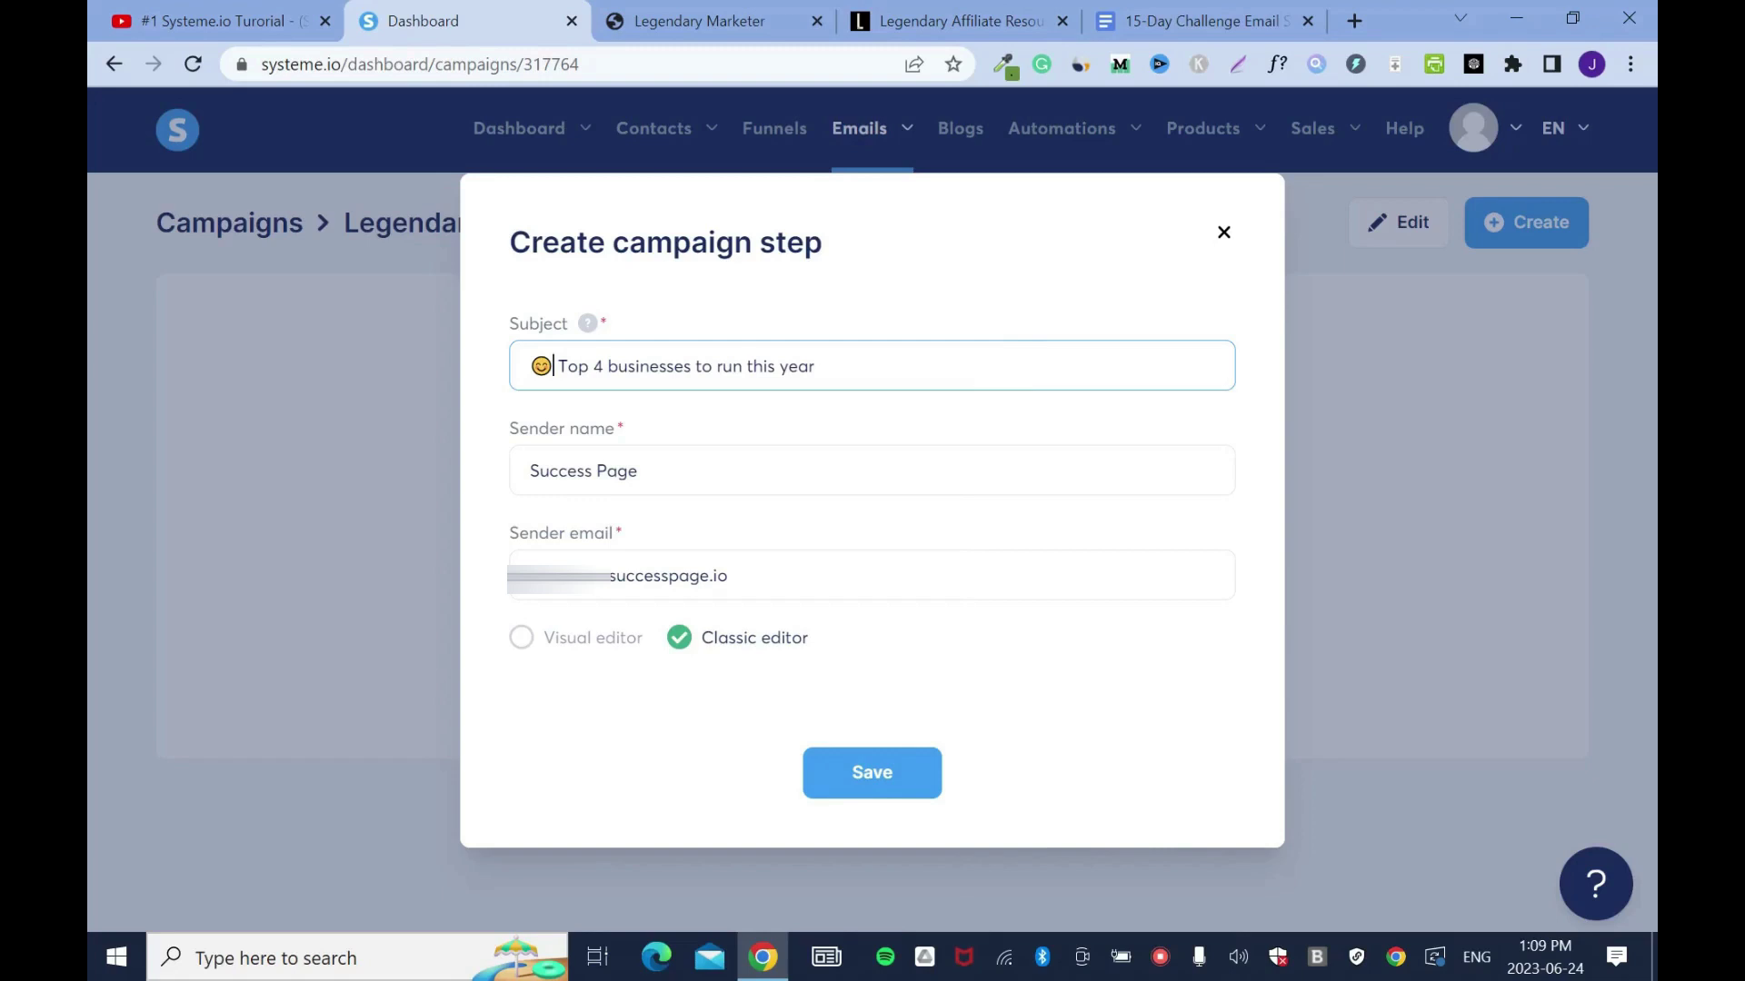
# Change the sender name to 'Blogsdom & SuccessPage.io'
pyautogui.click(617, 467)
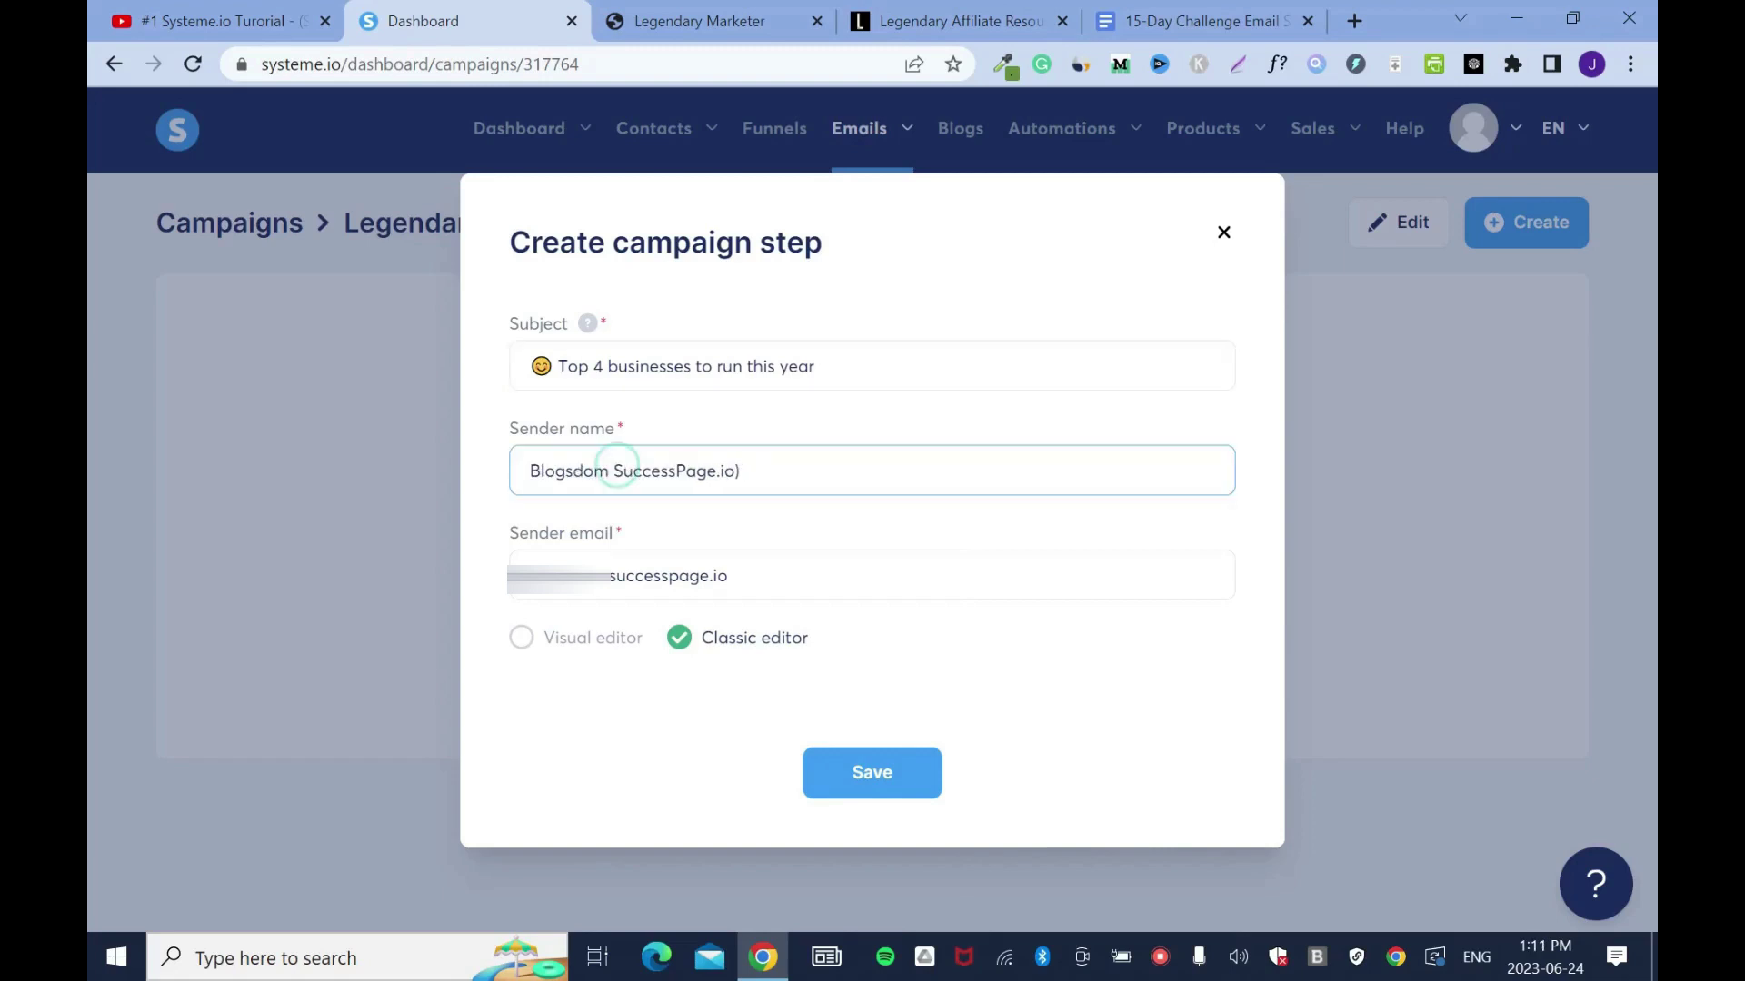
pyautogui.write('&')
pyautogui.press('End')
pyautogui.press('BackSpace')
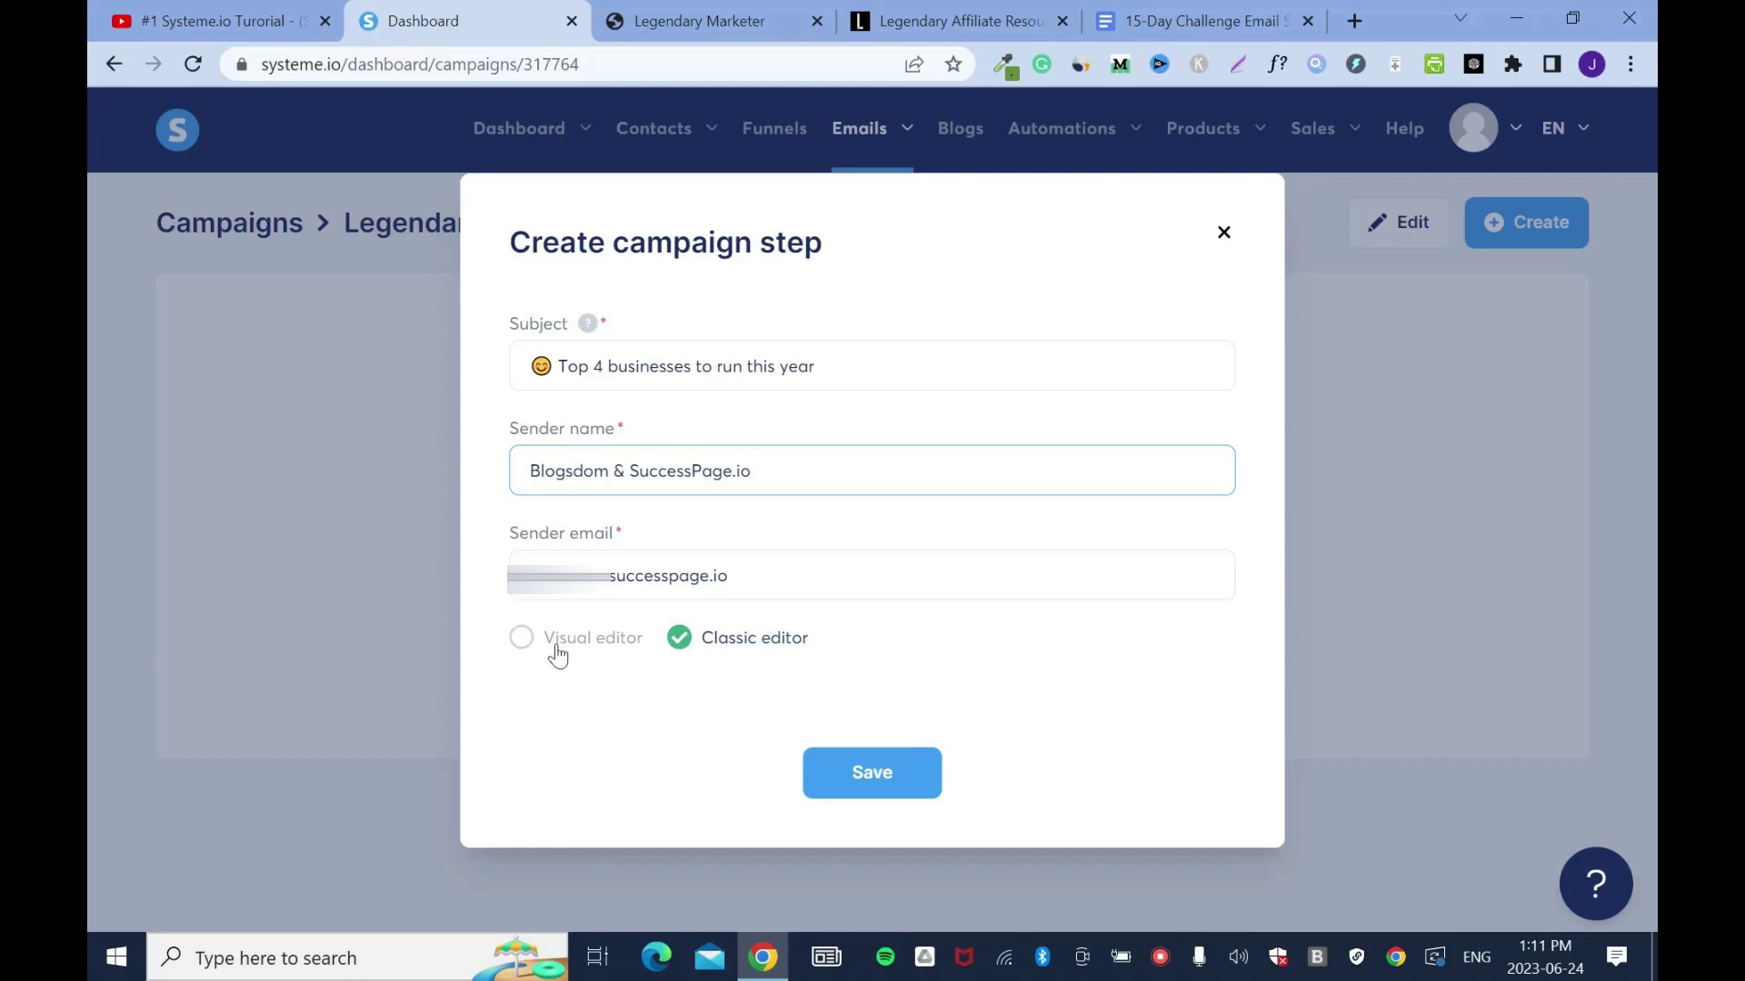
# Save the email step using the Classic editor
pyautogui.click(527, 641)
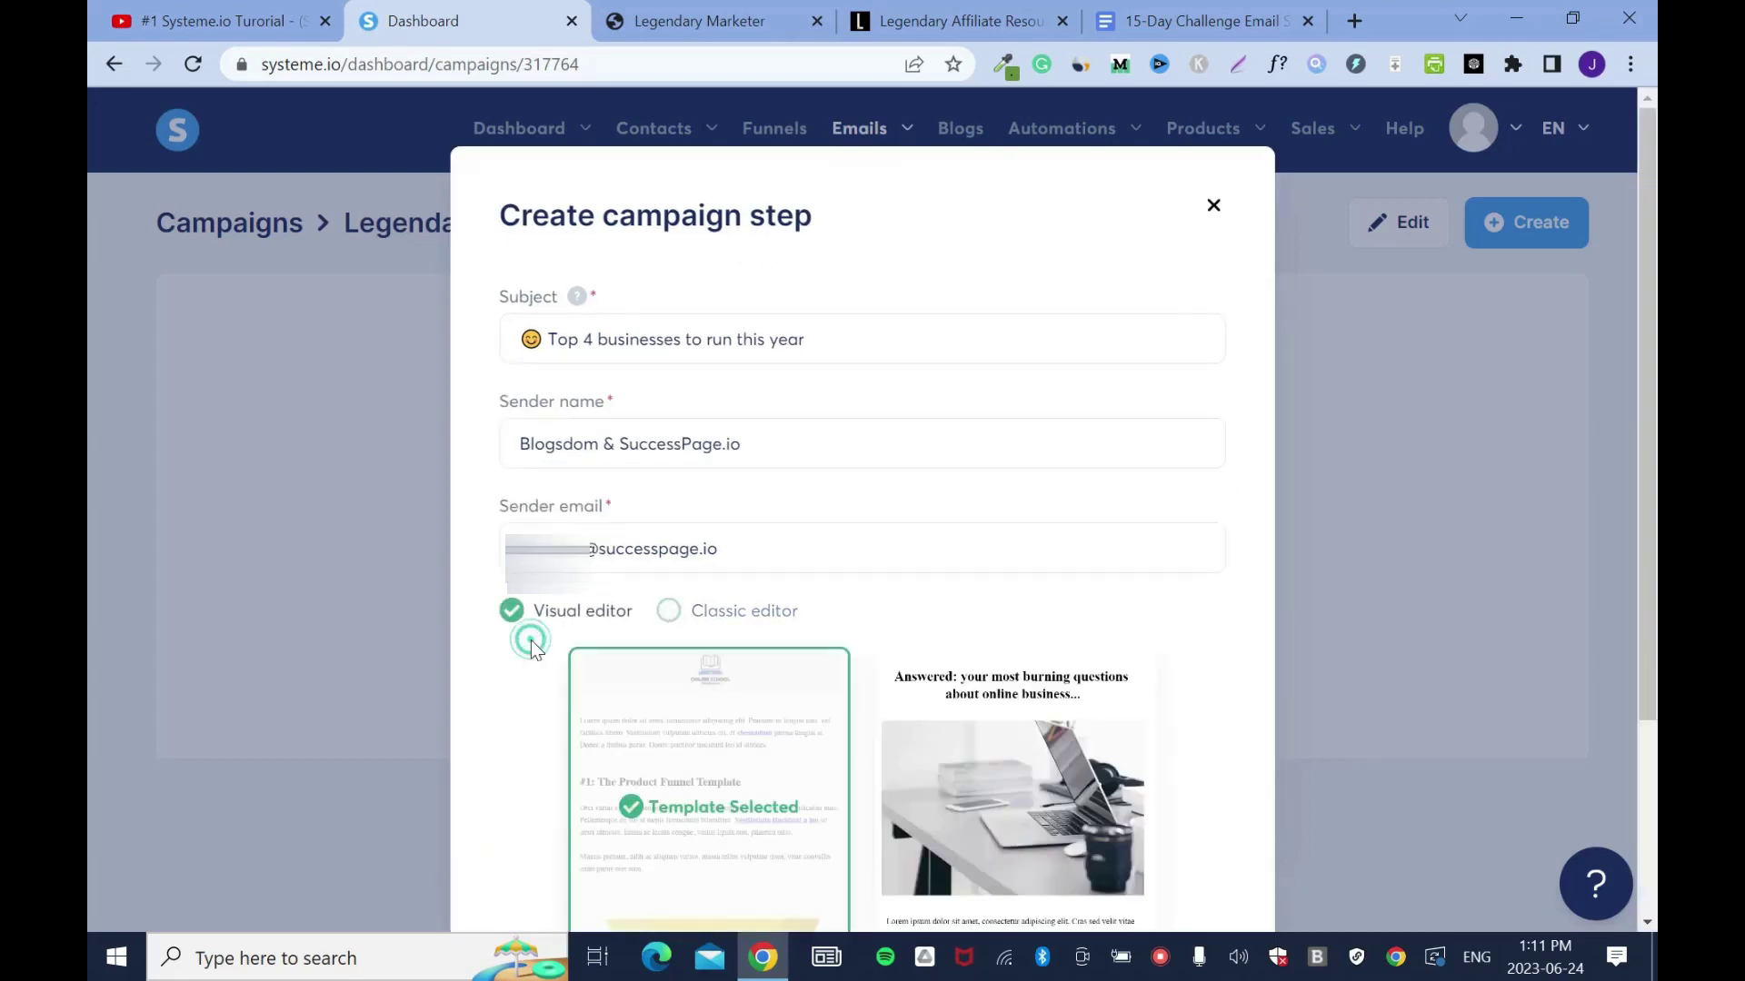
pyautogui.click(672, 612)
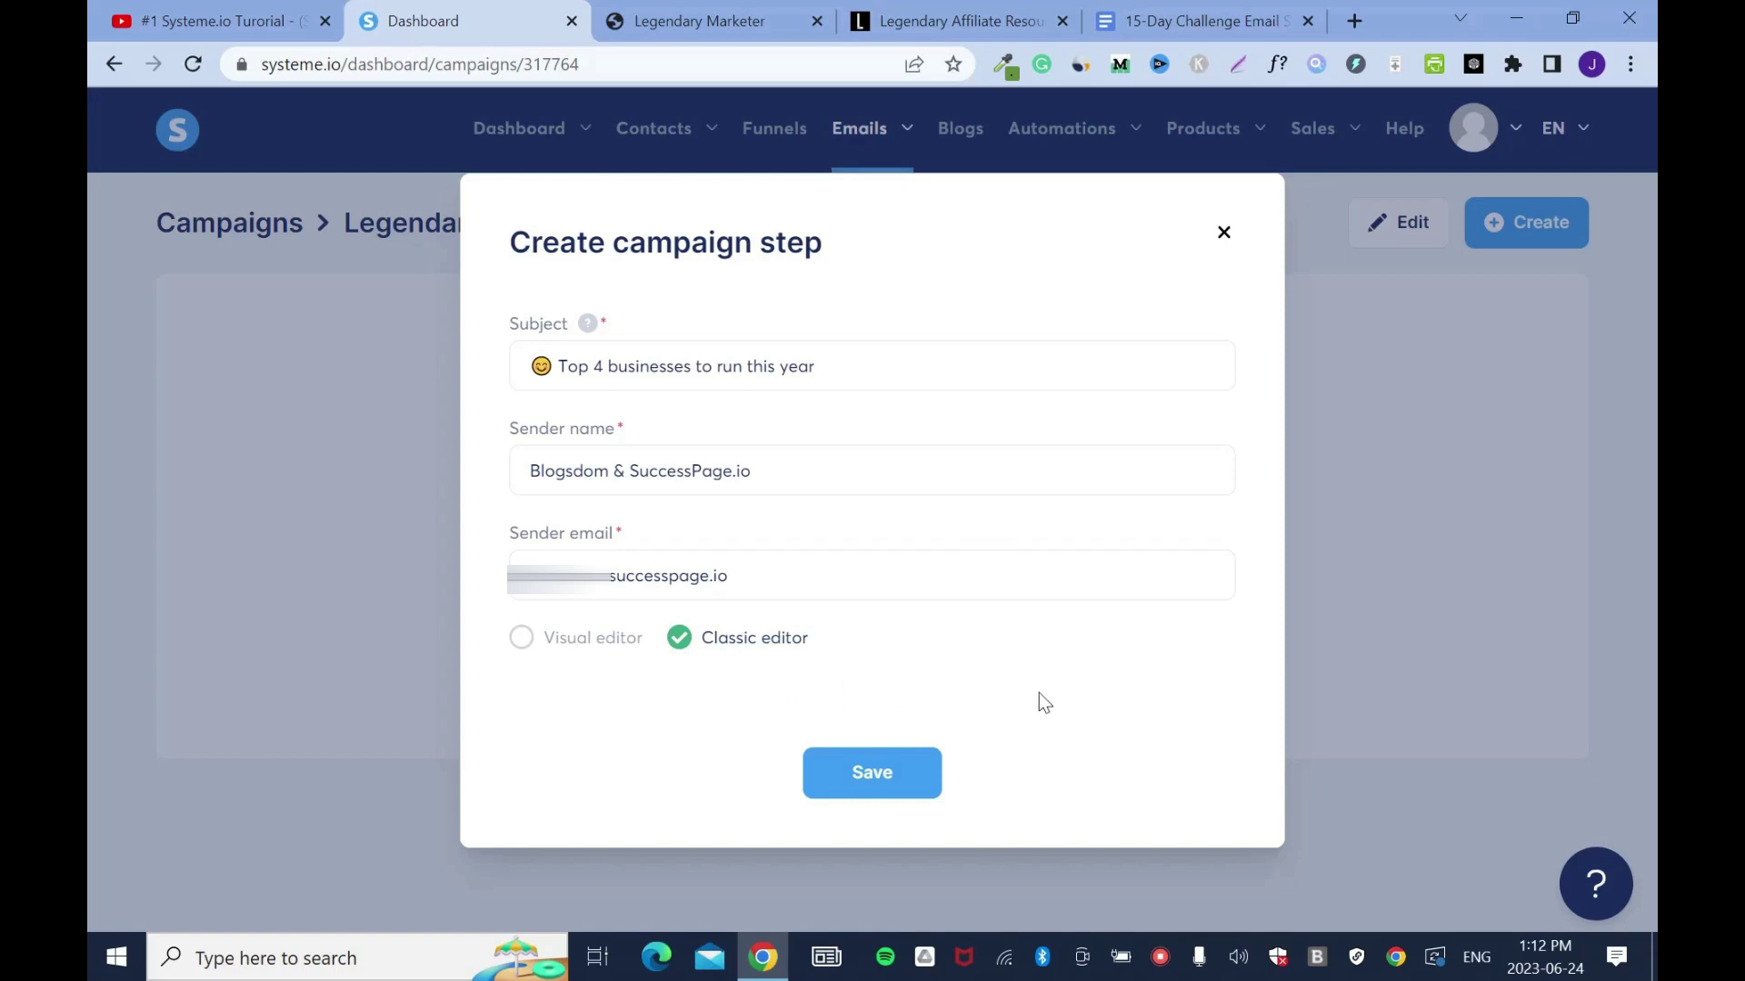
pyautogui.click(934, 760)
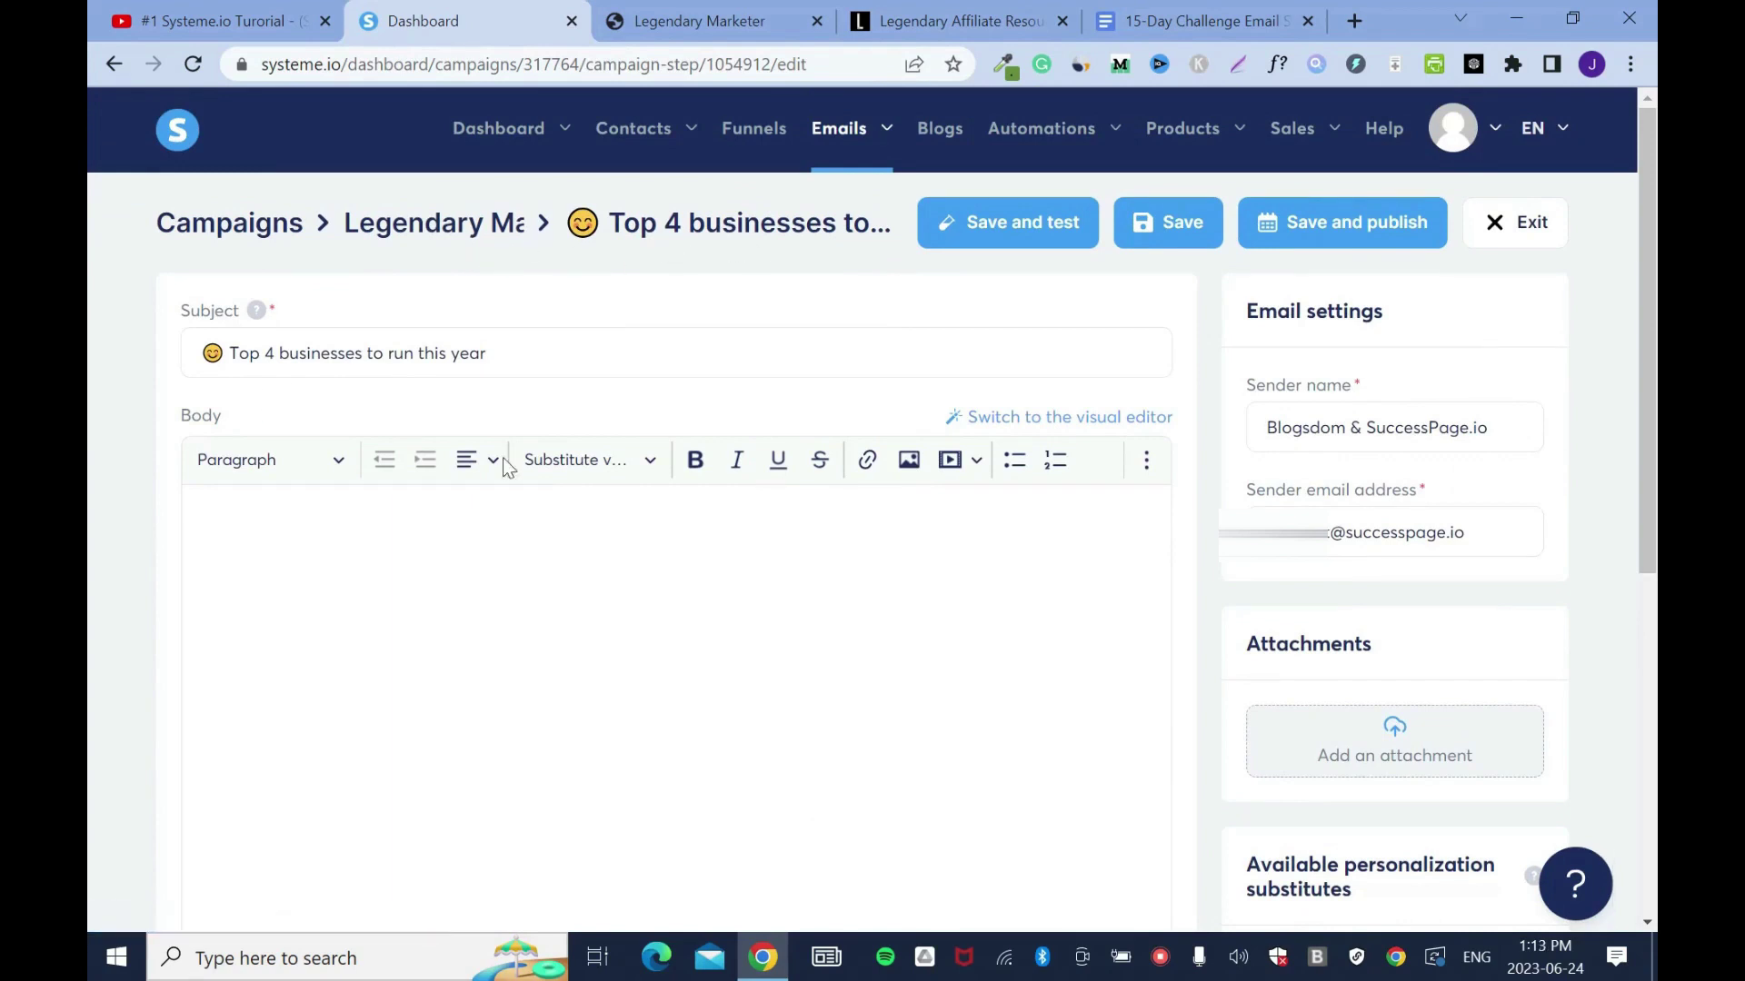
# Copy the Email Swipe #4 body text from the swipes document
pyautogui.click(1199, 20)
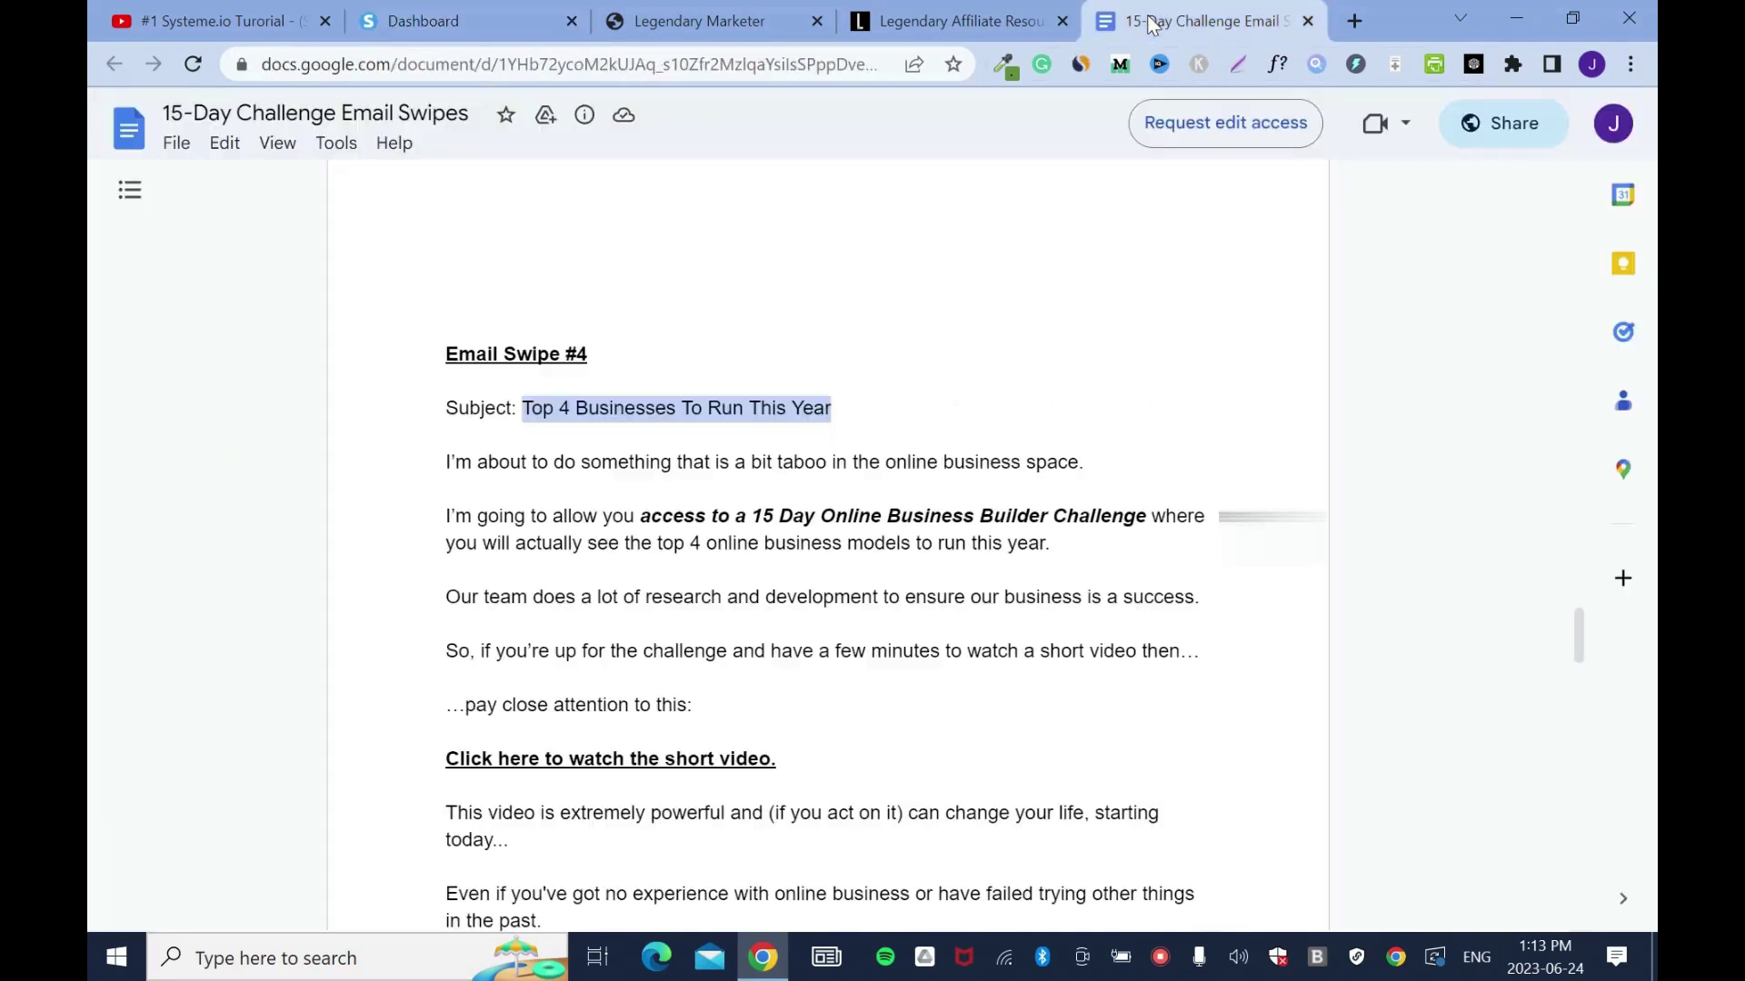
pyautogui.moveTo(515, 518); pyautogui.dragTo(455, 918)
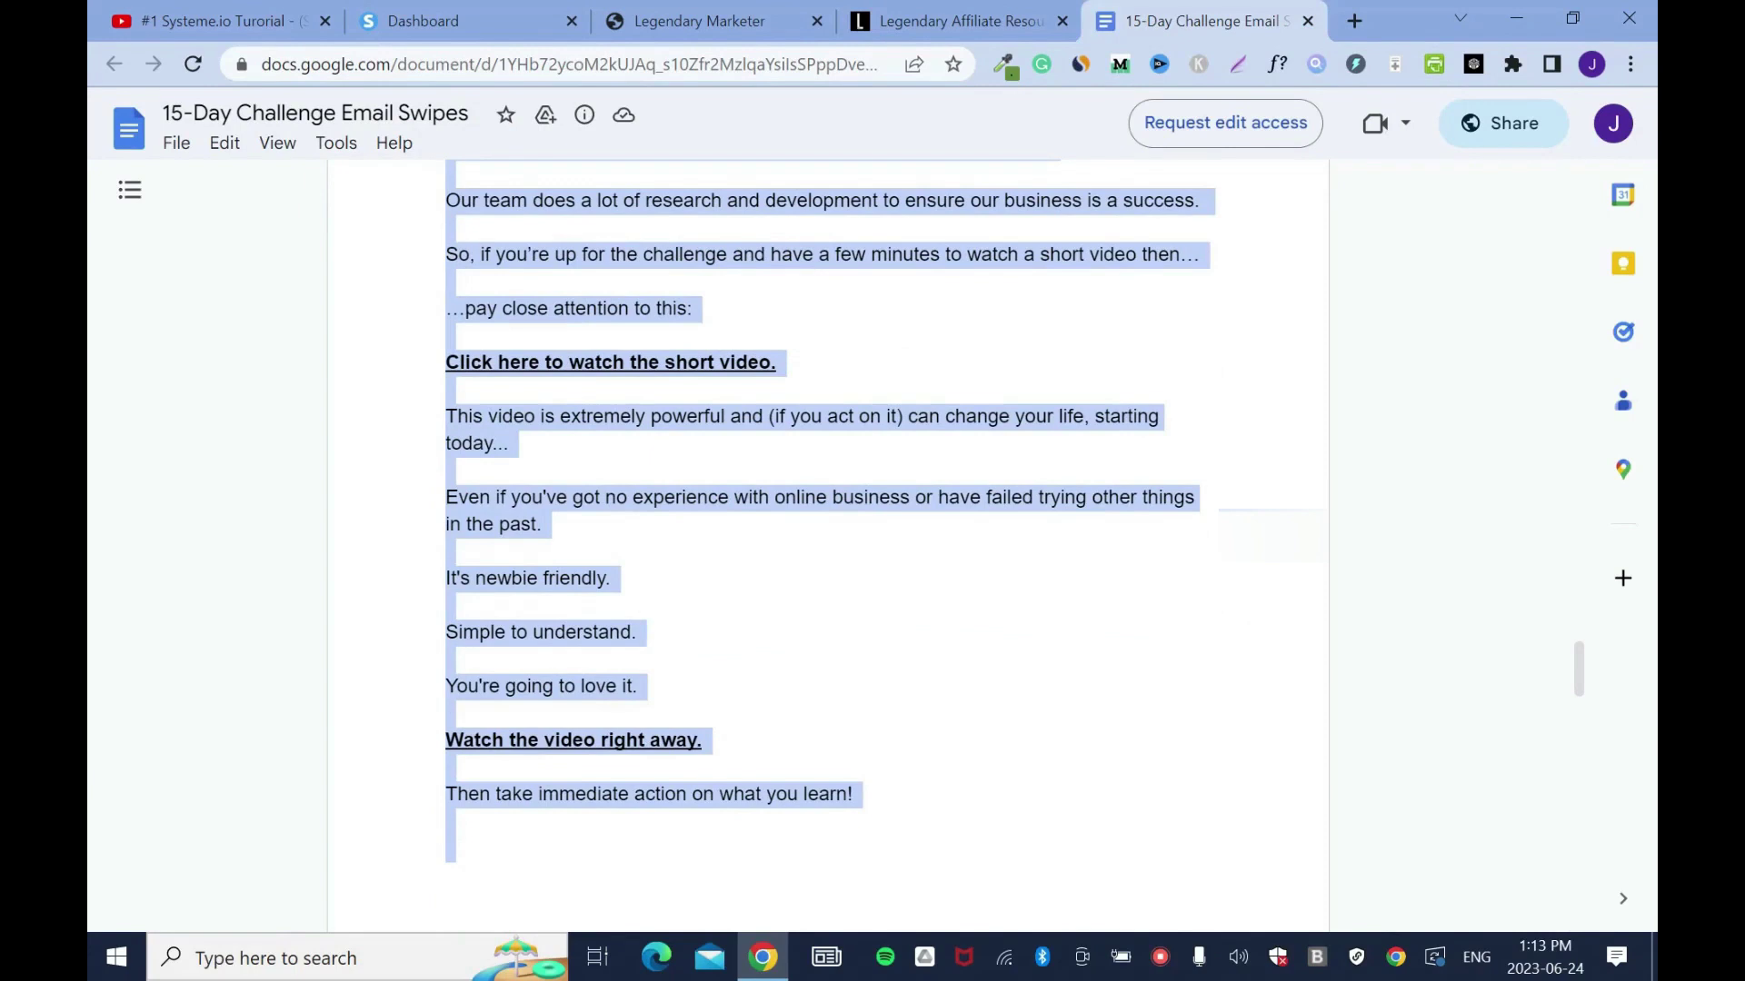
pyautogui.rightClick(863, 492)
pyautogui.click(938, 510)
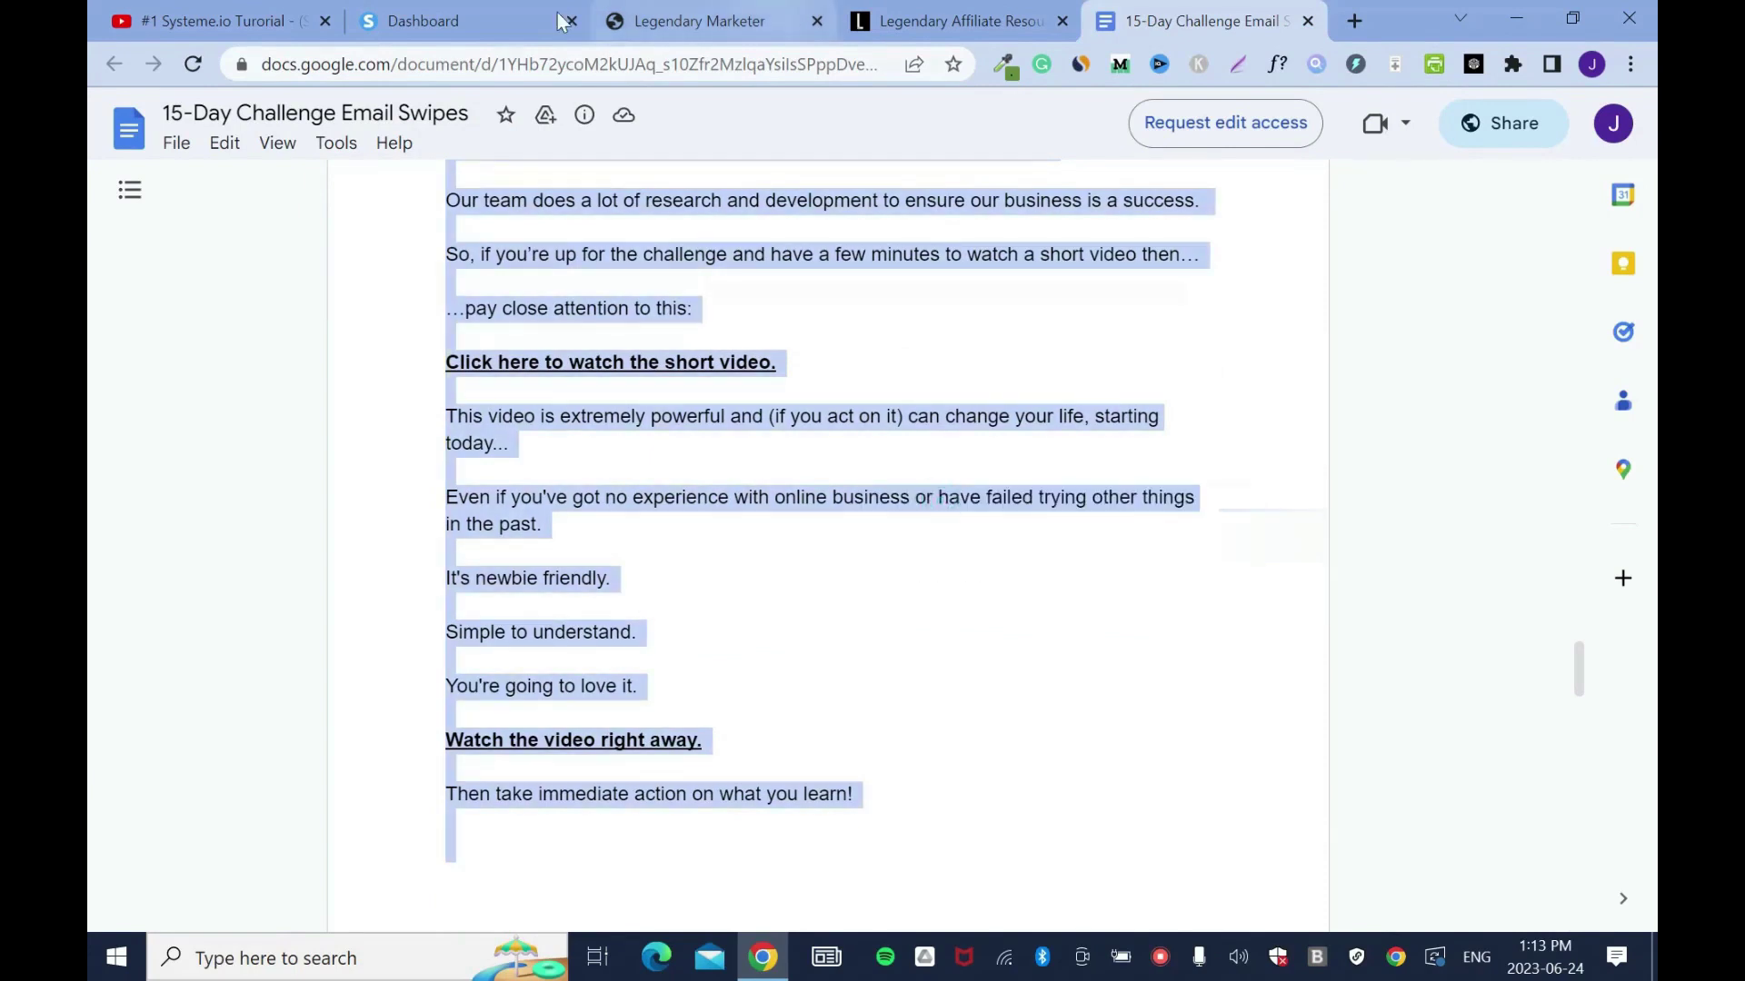
# Paste the copied swipe text into the email body
pyautogui.click(509, 20)
pyautogui.click(304, 548)
pyautogui.hotkey('ctrl', 'v')
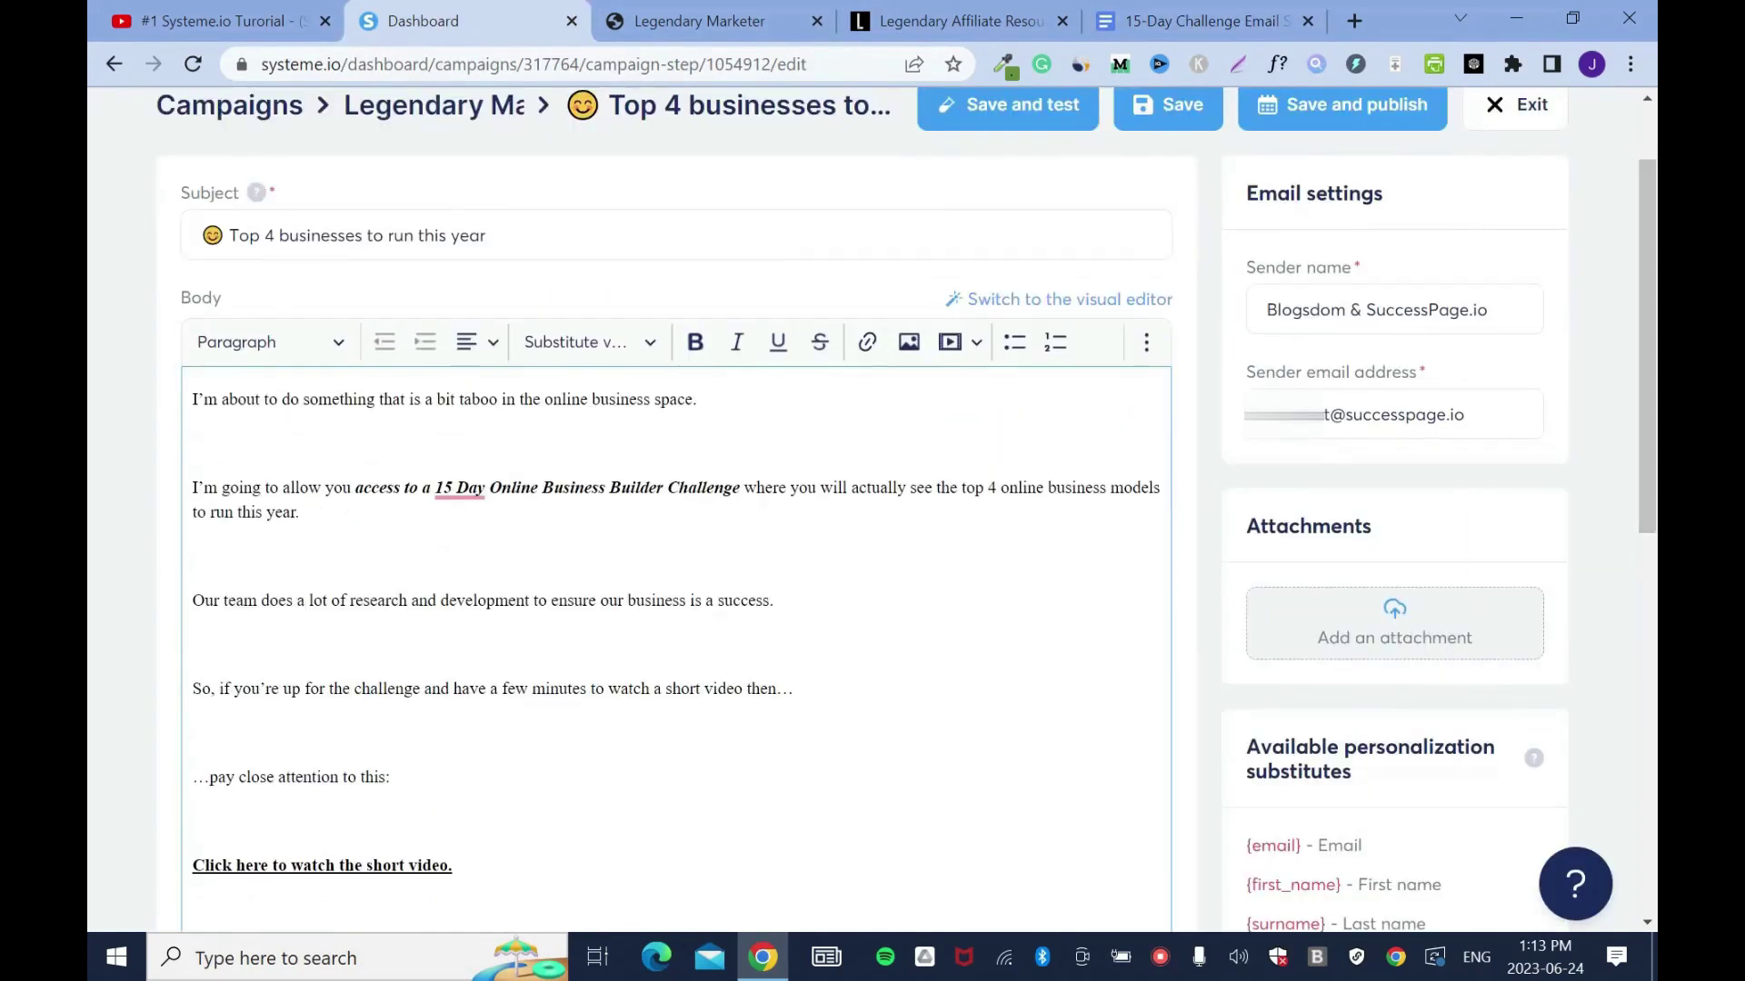
# Add a 'Hi {first_name}' greeting line above the body using the First name variable
pyautogui.click(193, 399)
pyautogui.press('Return')
pyautogui.press('Return')
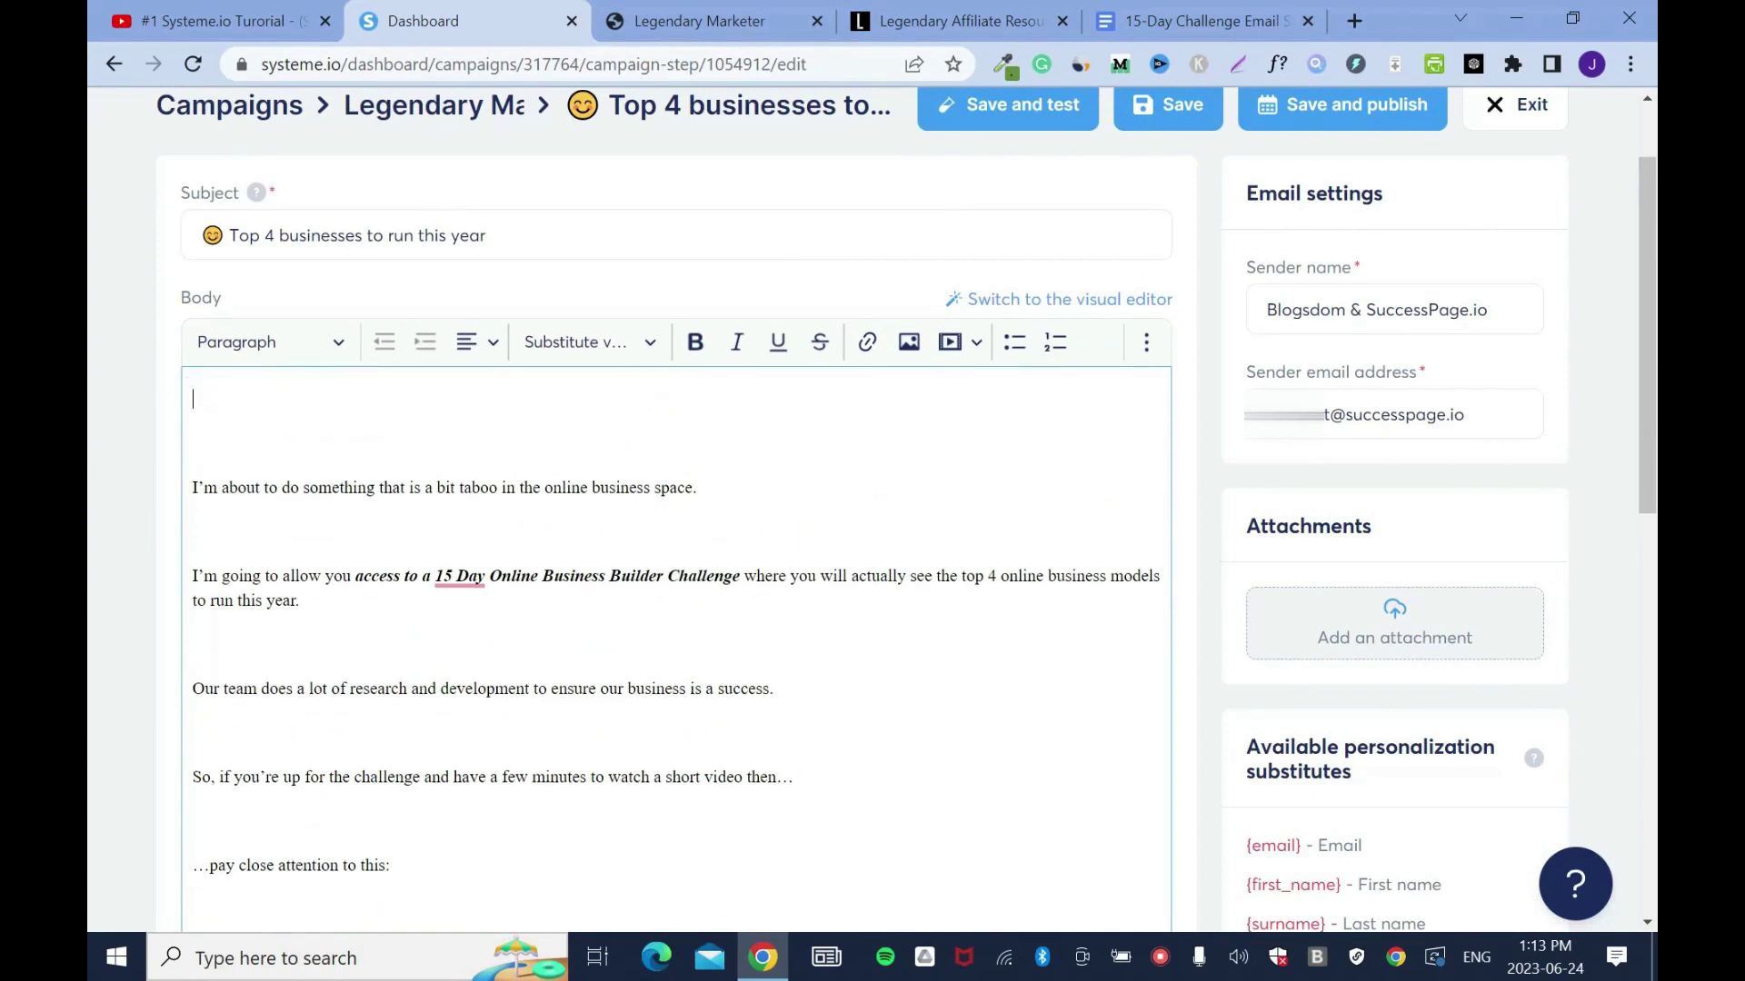
pyautogui.write('Hi')
pyautogui.scroll(1, 872, 509)
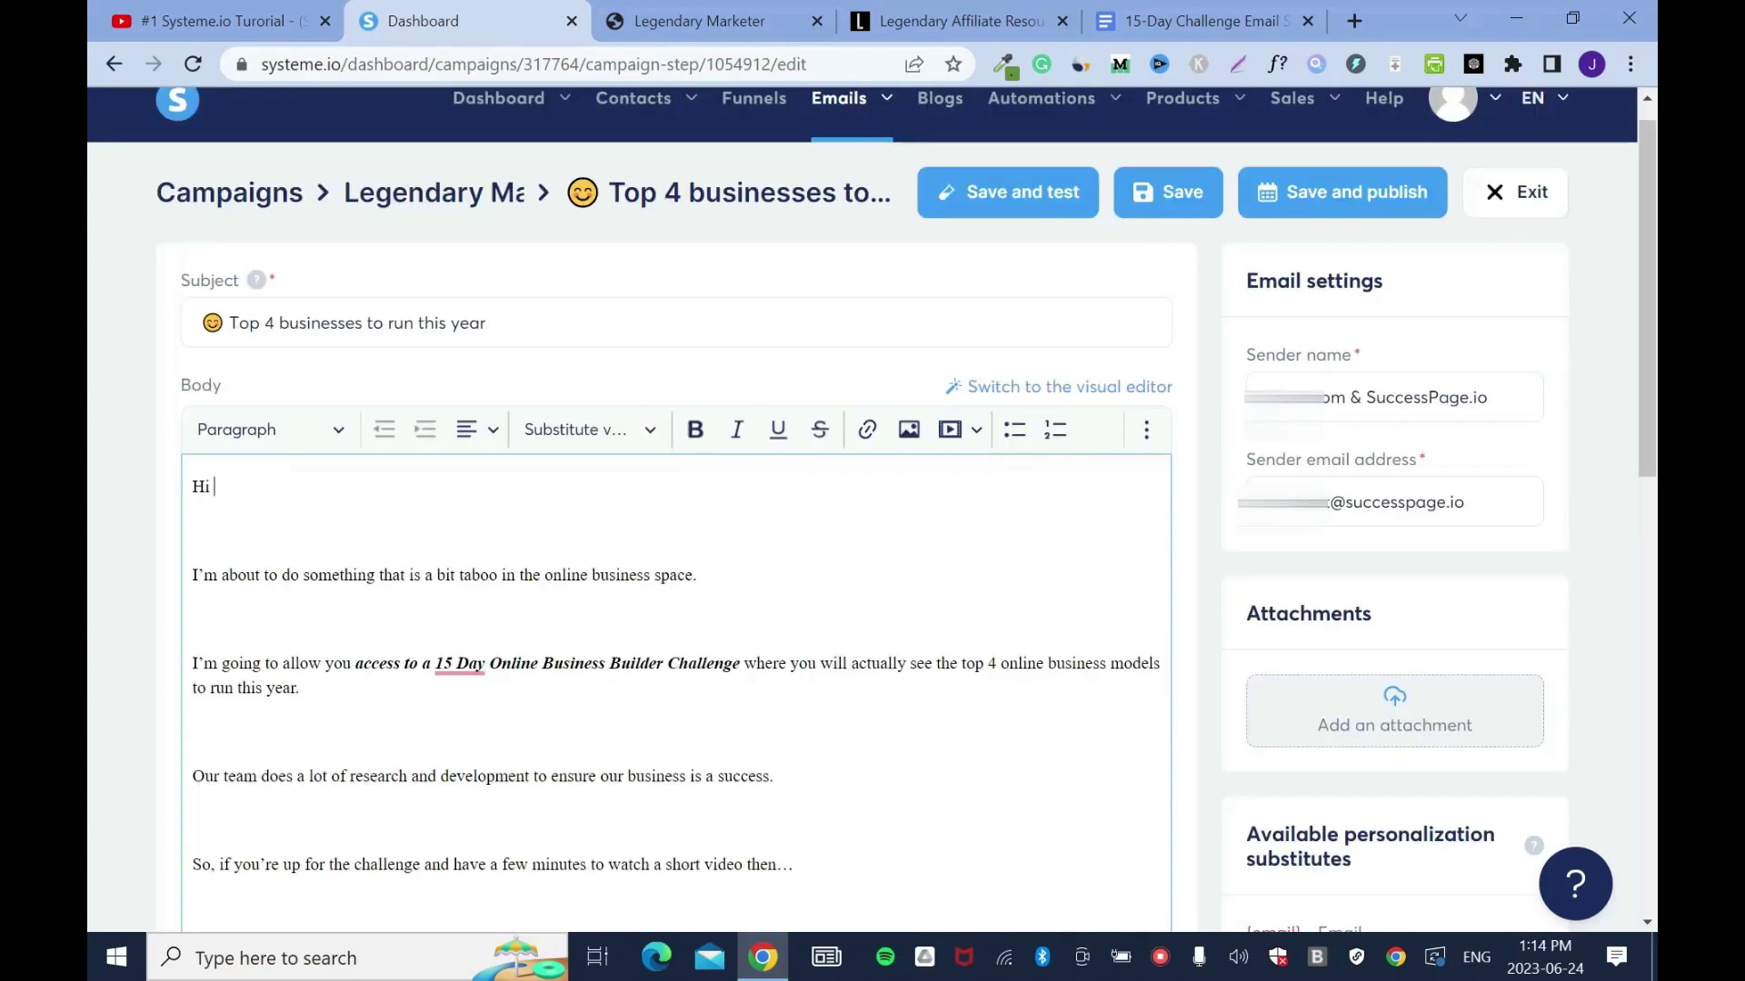
pyautogui.click(647, 429)
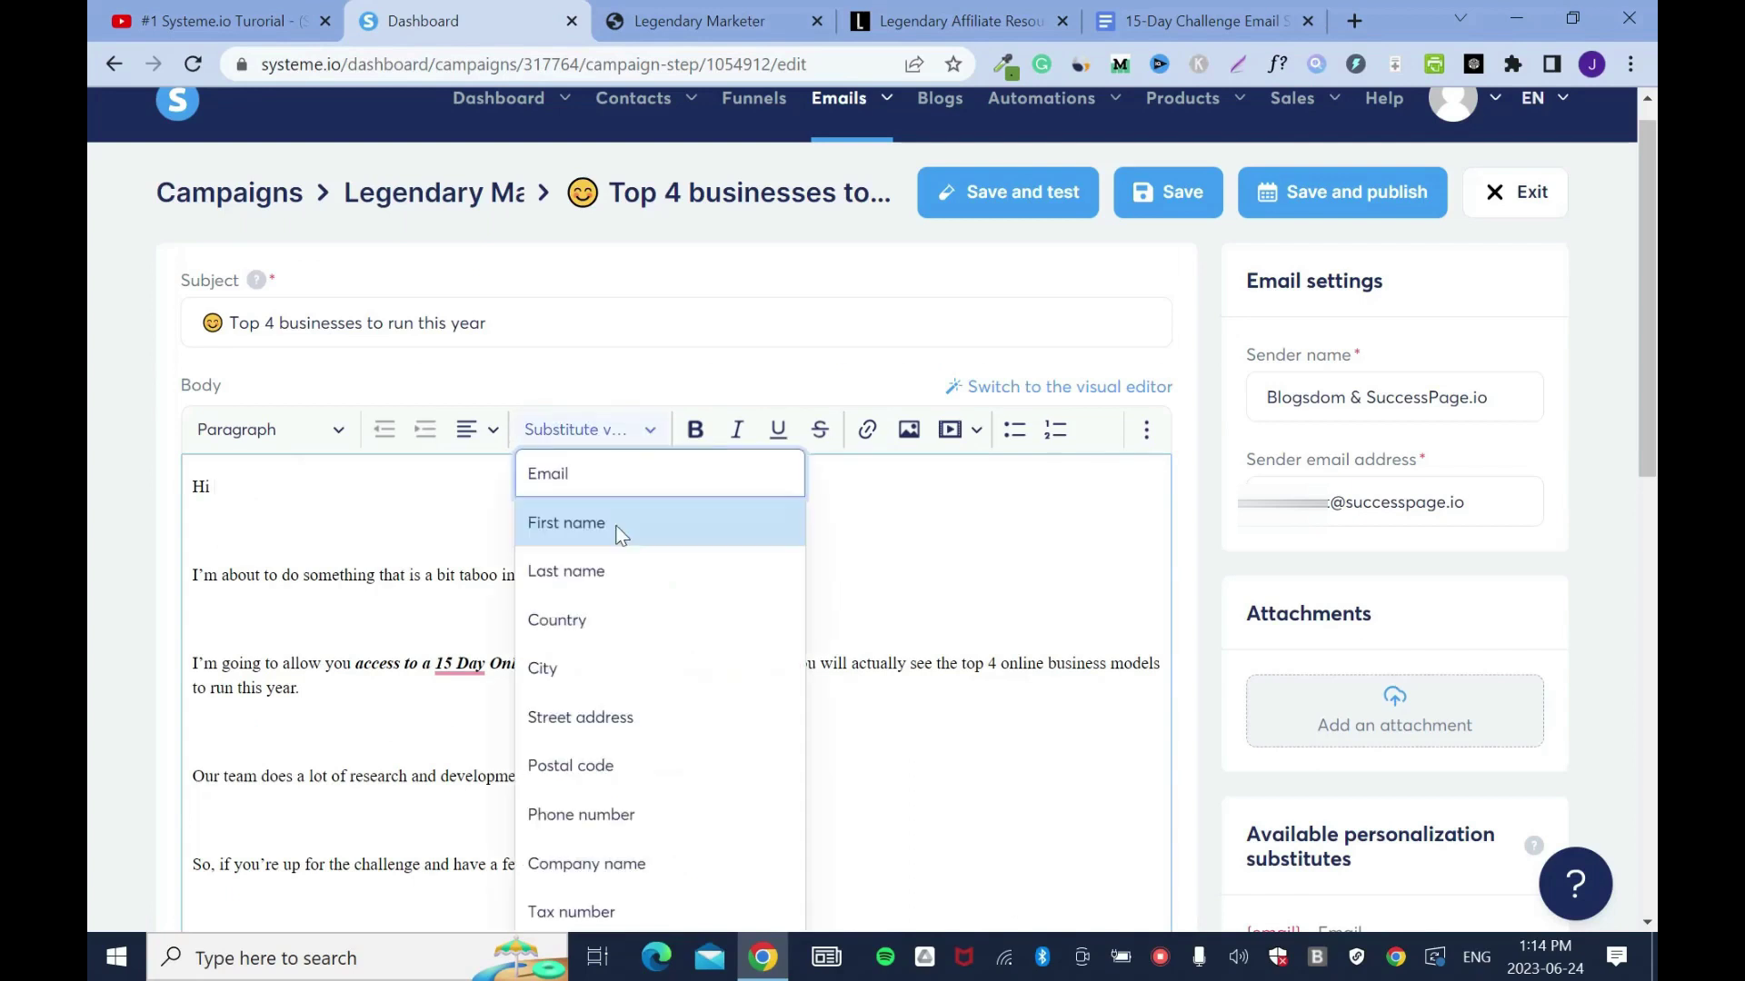
pyautogui.click(620, 535)
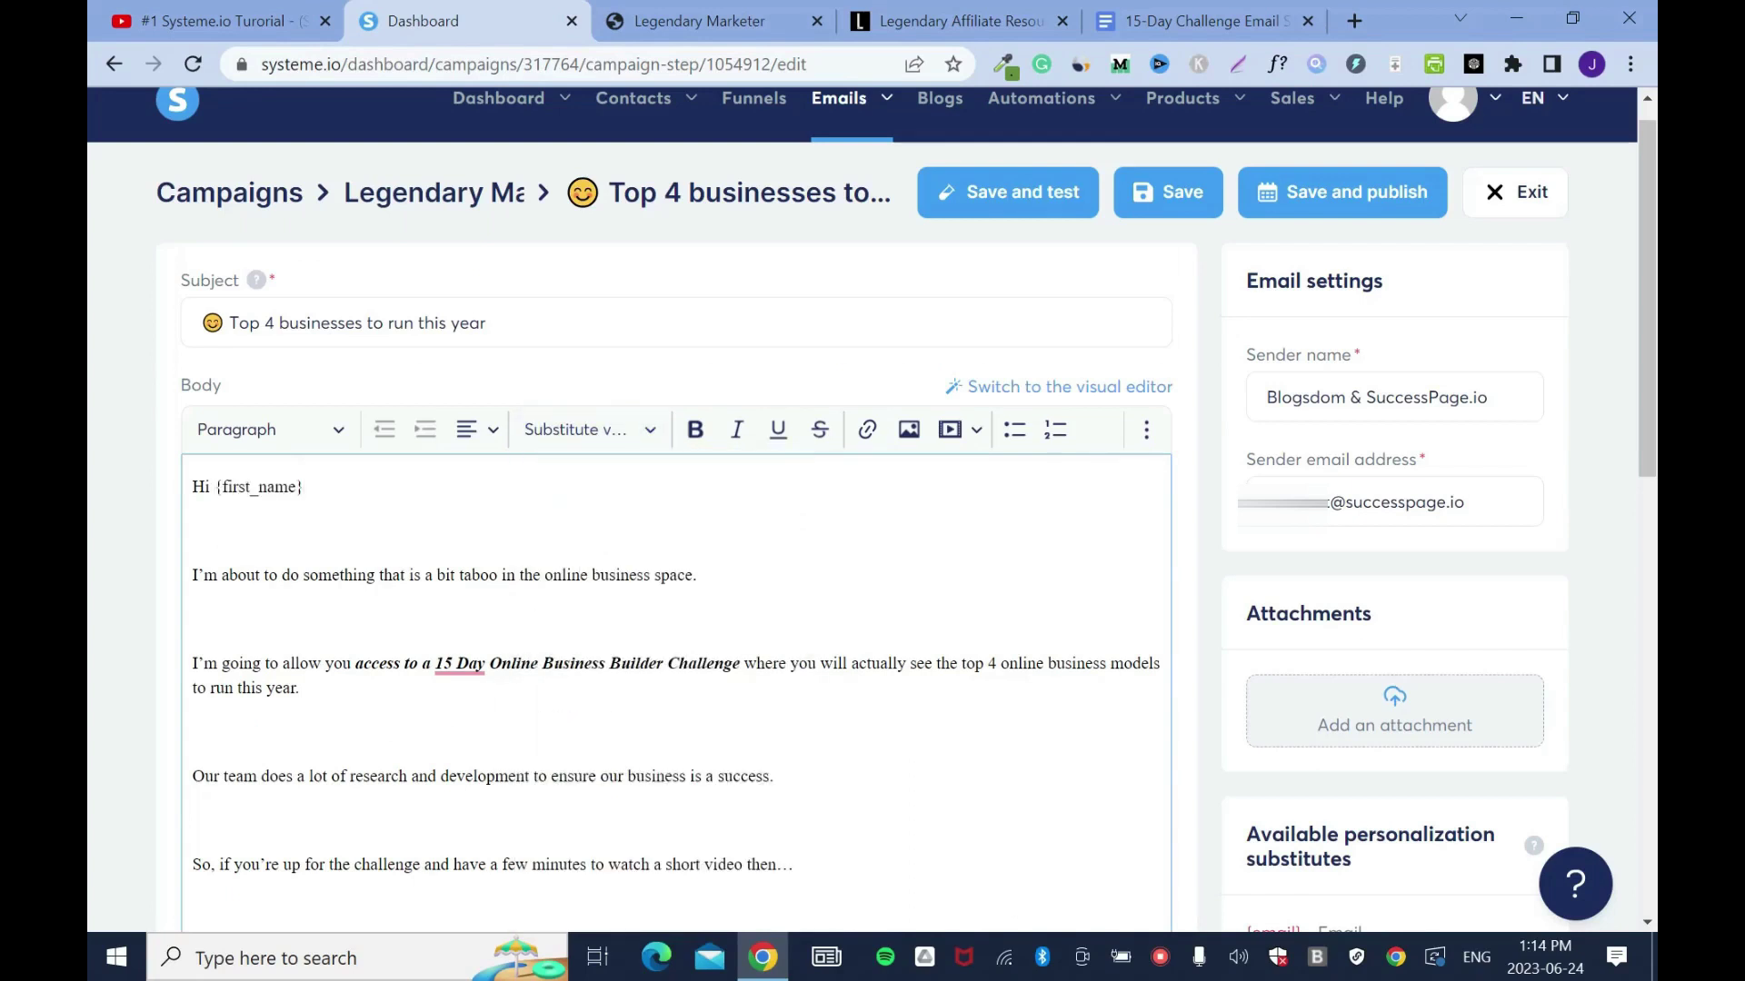
pyautogui.click(653, 440)
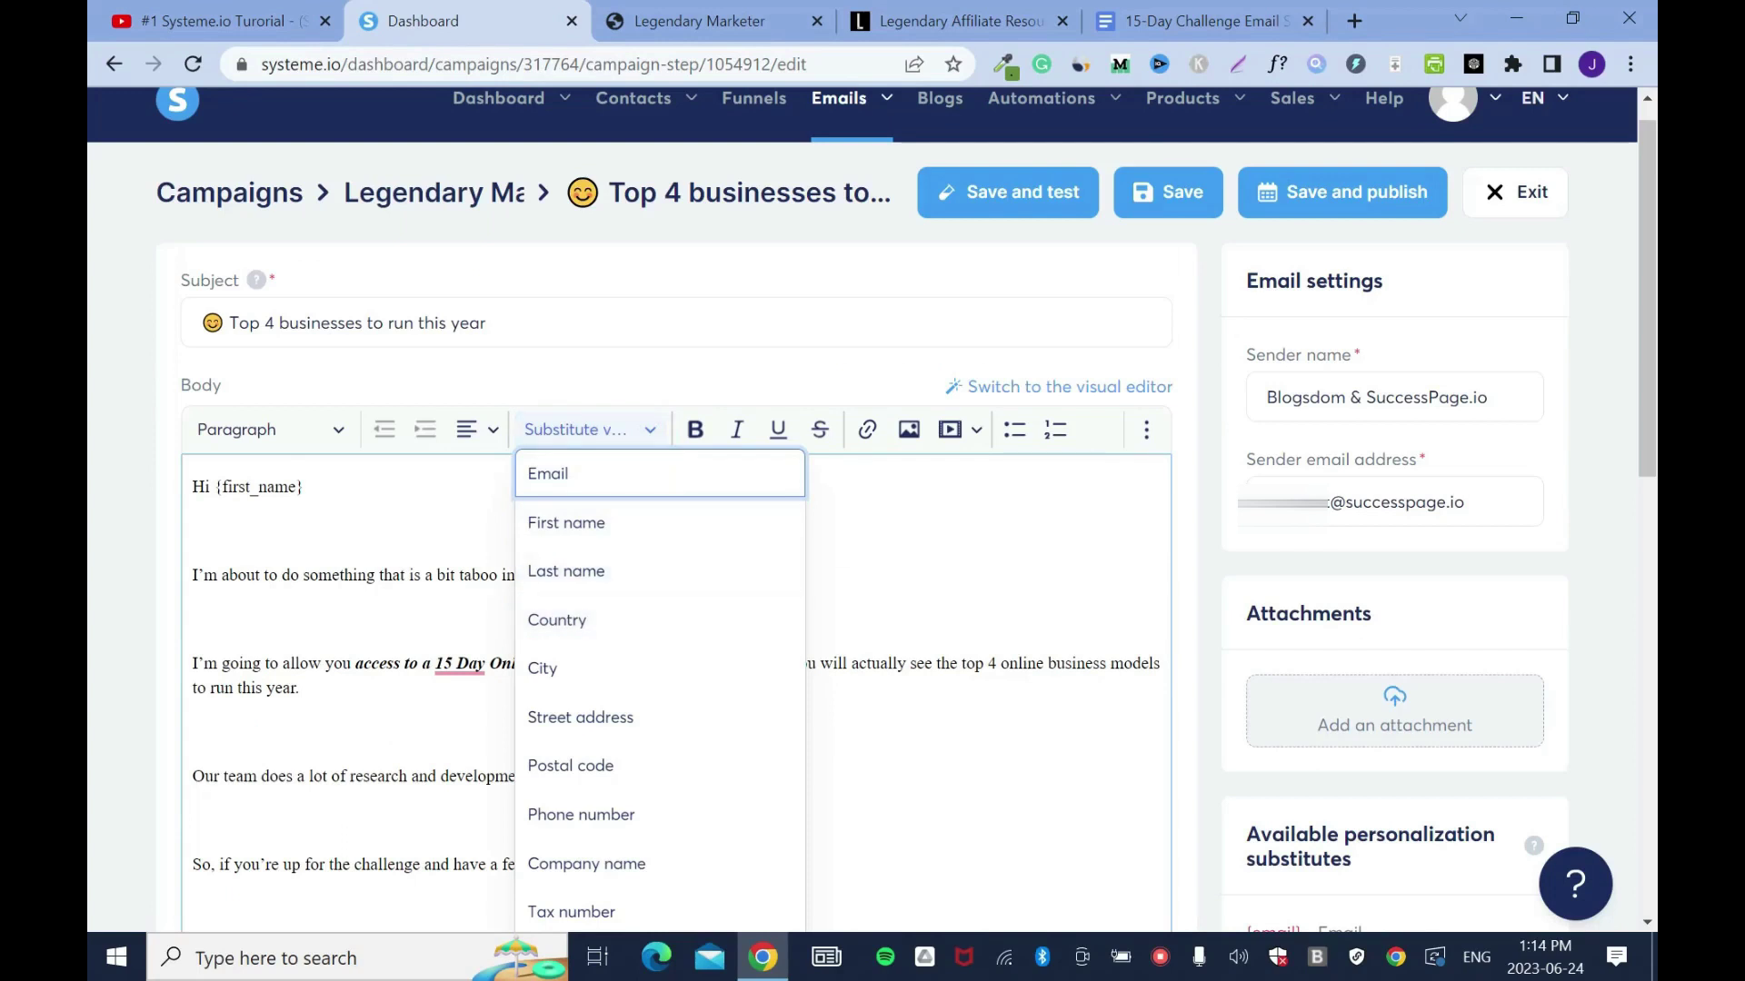
pyautogui.press('Escape')
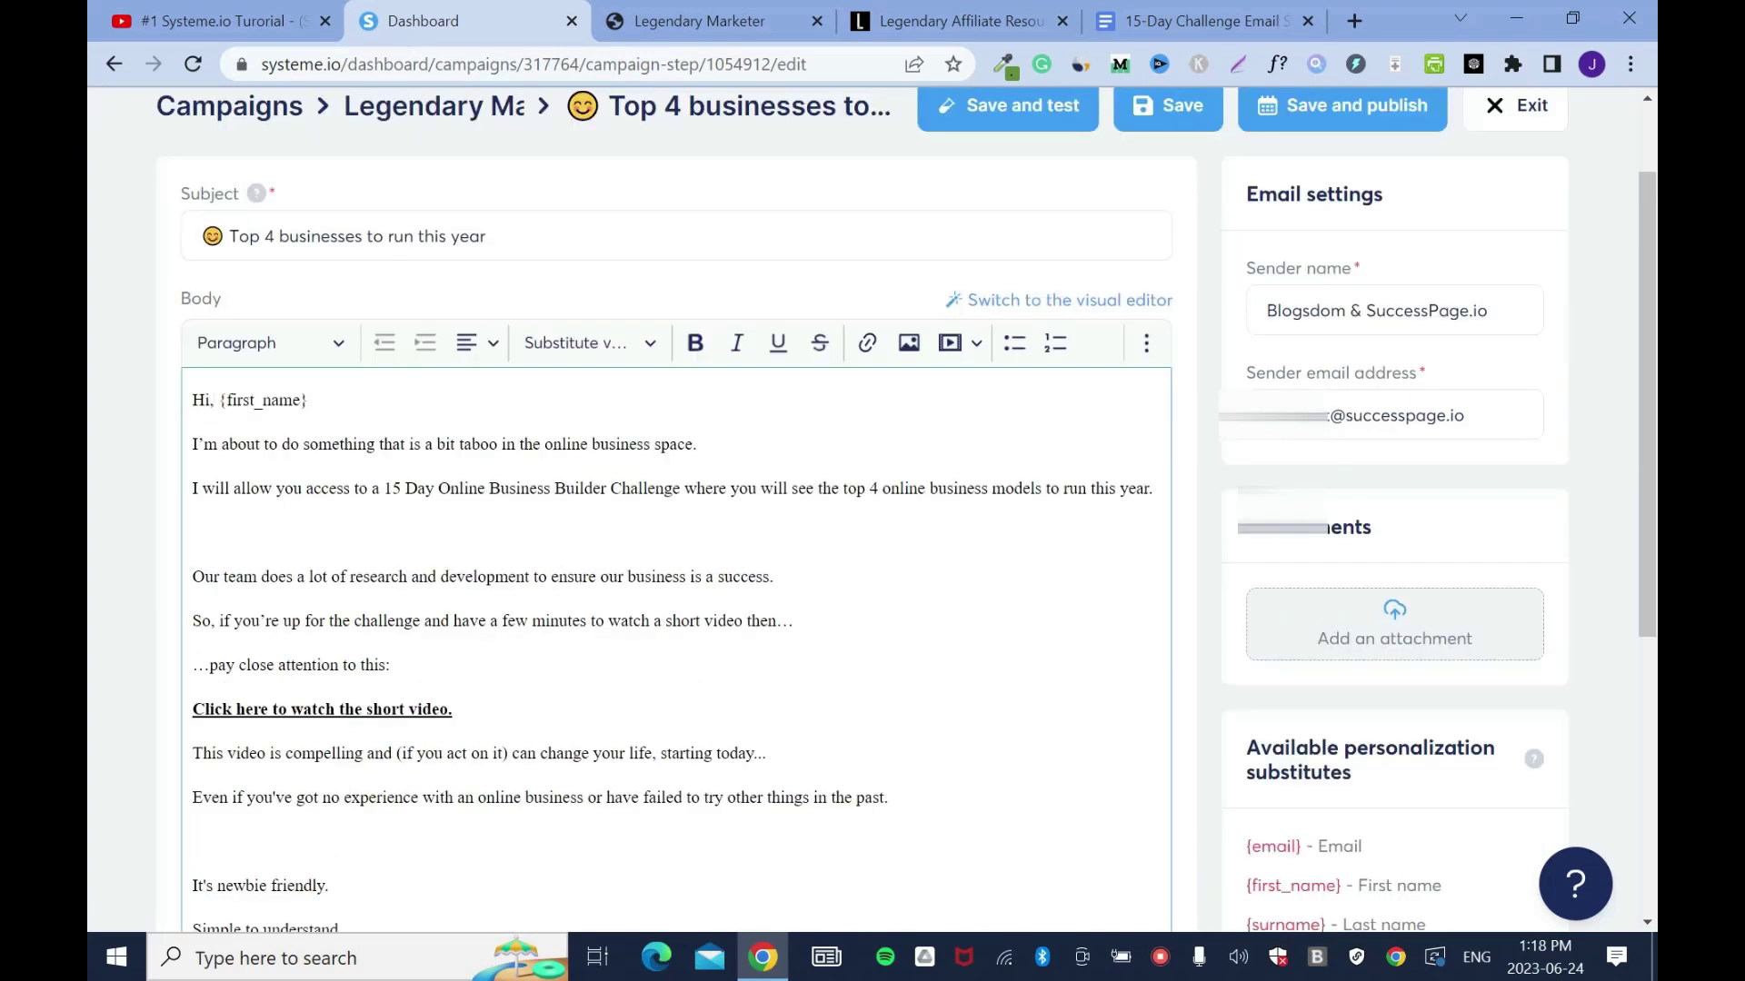
# Copy the affiliate link from the Legendary Marketer page
pyautogui.hotkey('ctrl', 'Tab')
pyautogui.scroll(-5, 88, 545)
pyautogui.scroll(1, 87, 481)
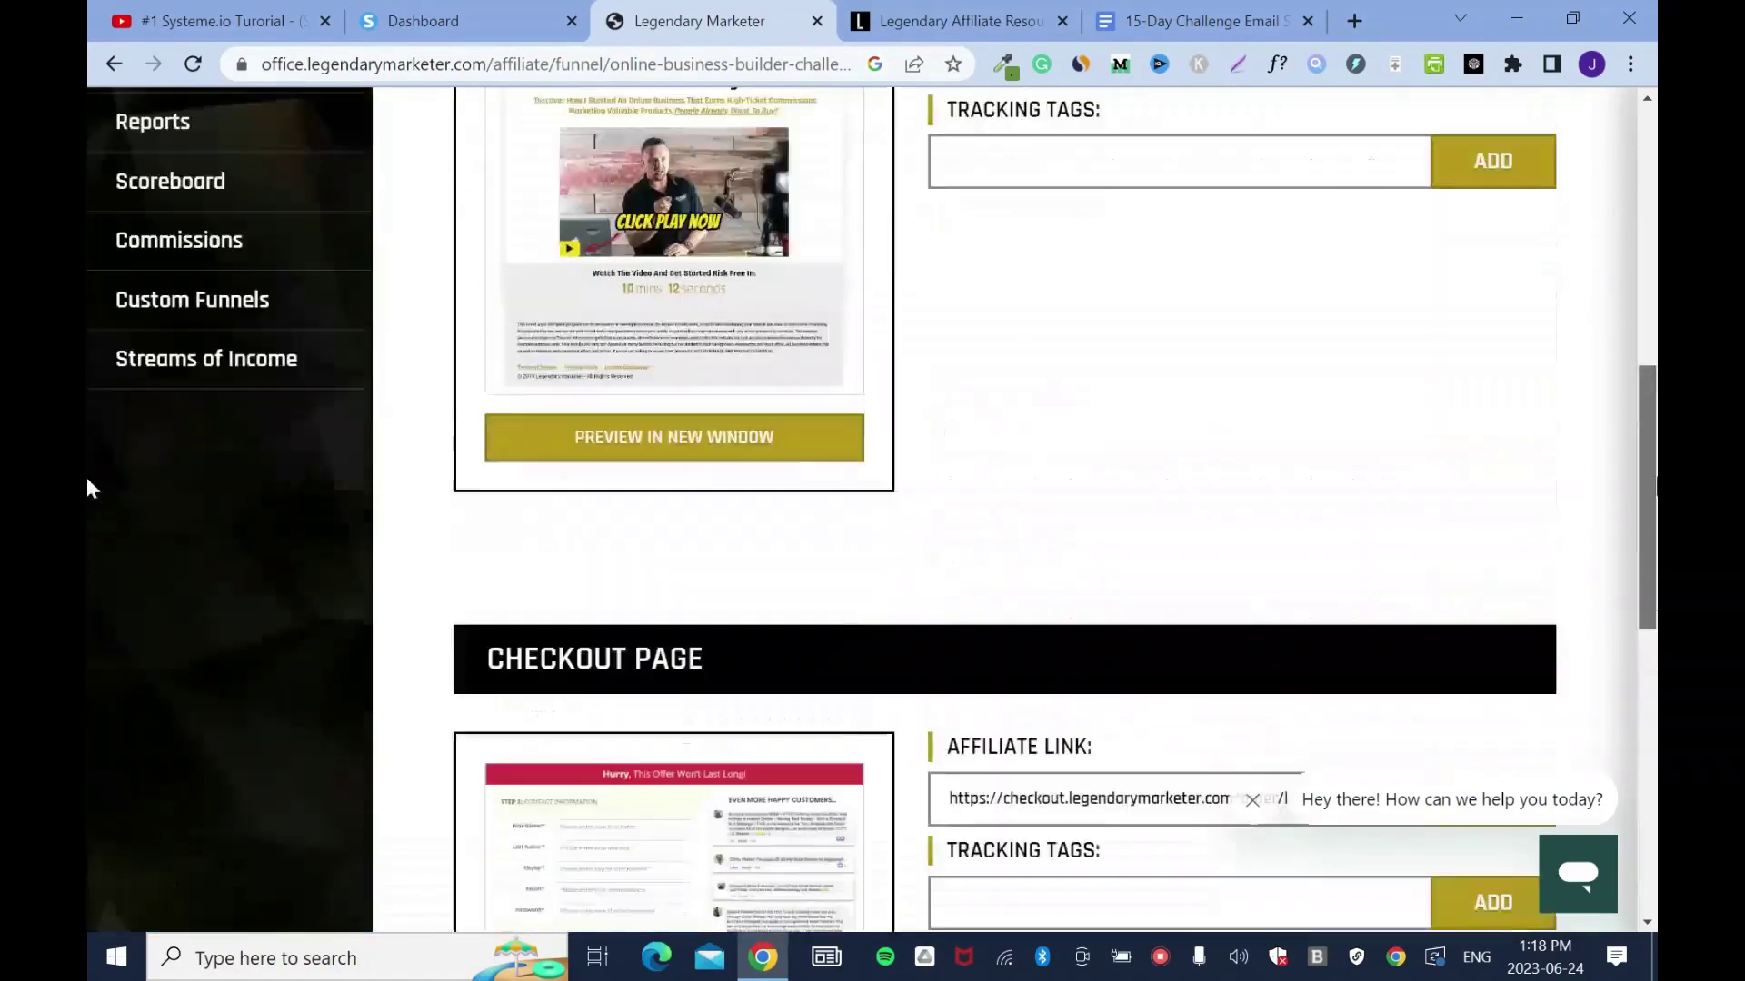
pyautogui.scroll(3, 88, 488)
pyautogui.hotkey('ctrl', 'Tab')
pyautogui.hotkey('ctrl', 'Tab')
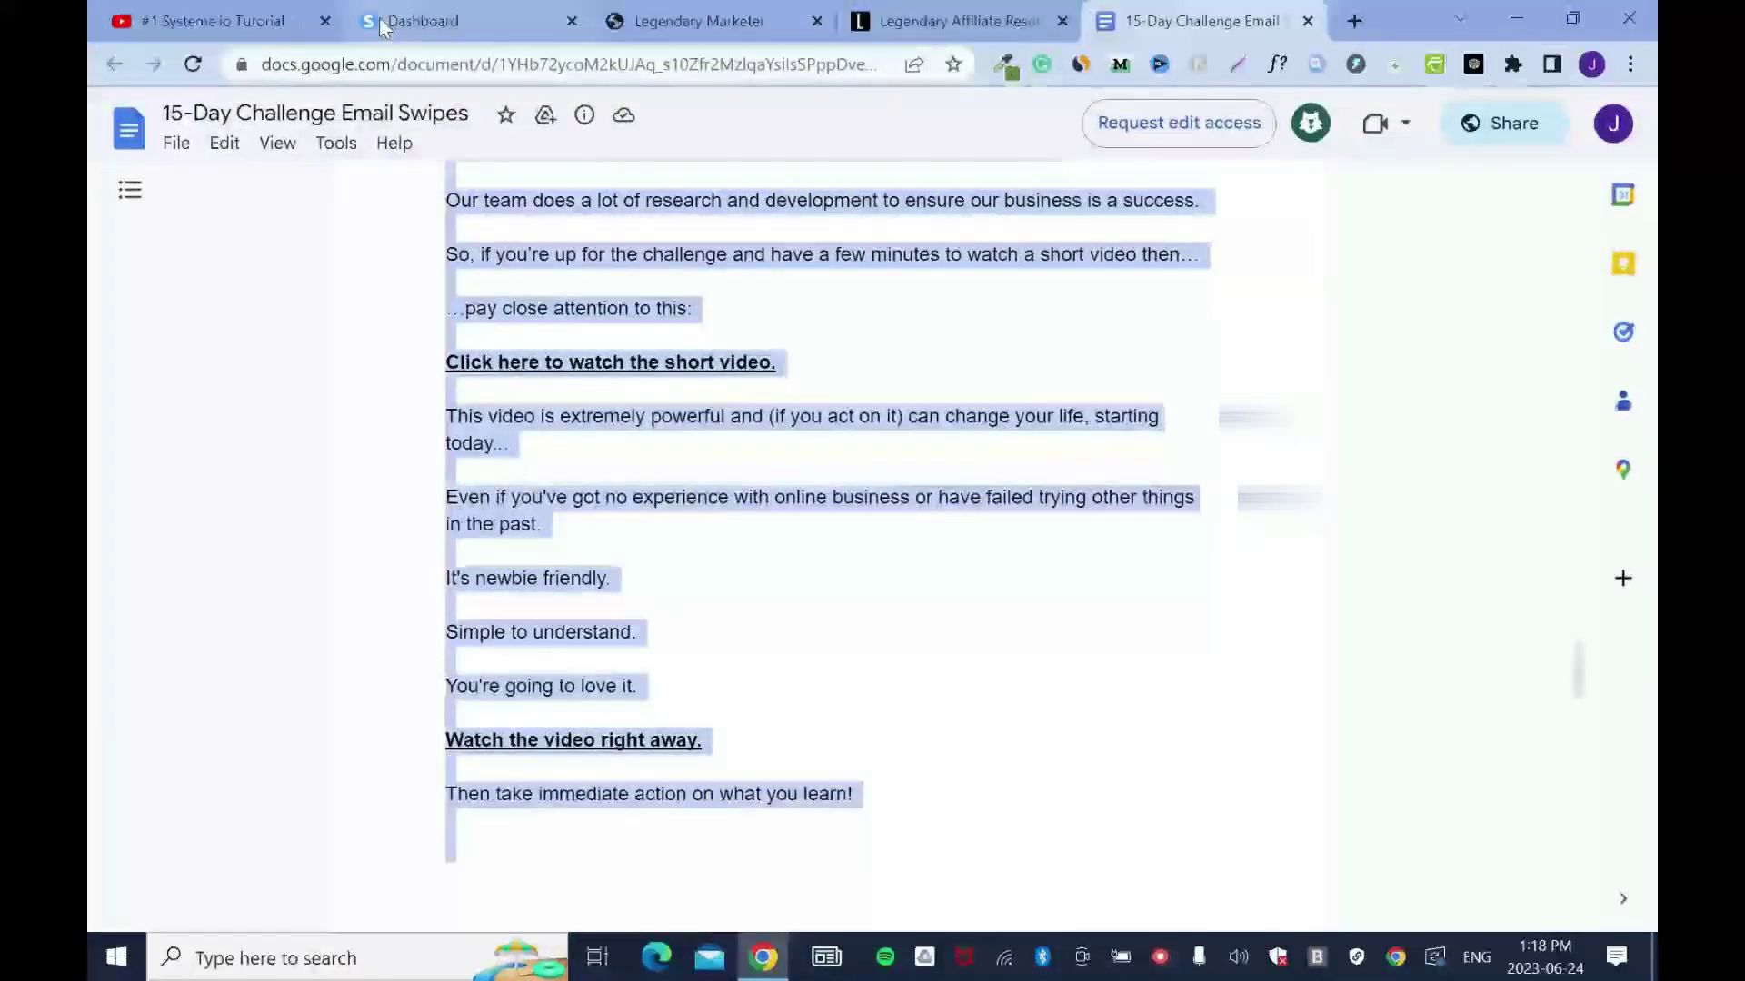
pyautogui.hotkey('ctrl', 'shift', 'Tab')
pyautogui.hotkey('ctrl', 'shift', 'Tab')
pyautogui.click(1493, 366)
# Link 'Click here to watch the short video.' to the copied affiliate URL
pyautogui.click(456, 20)
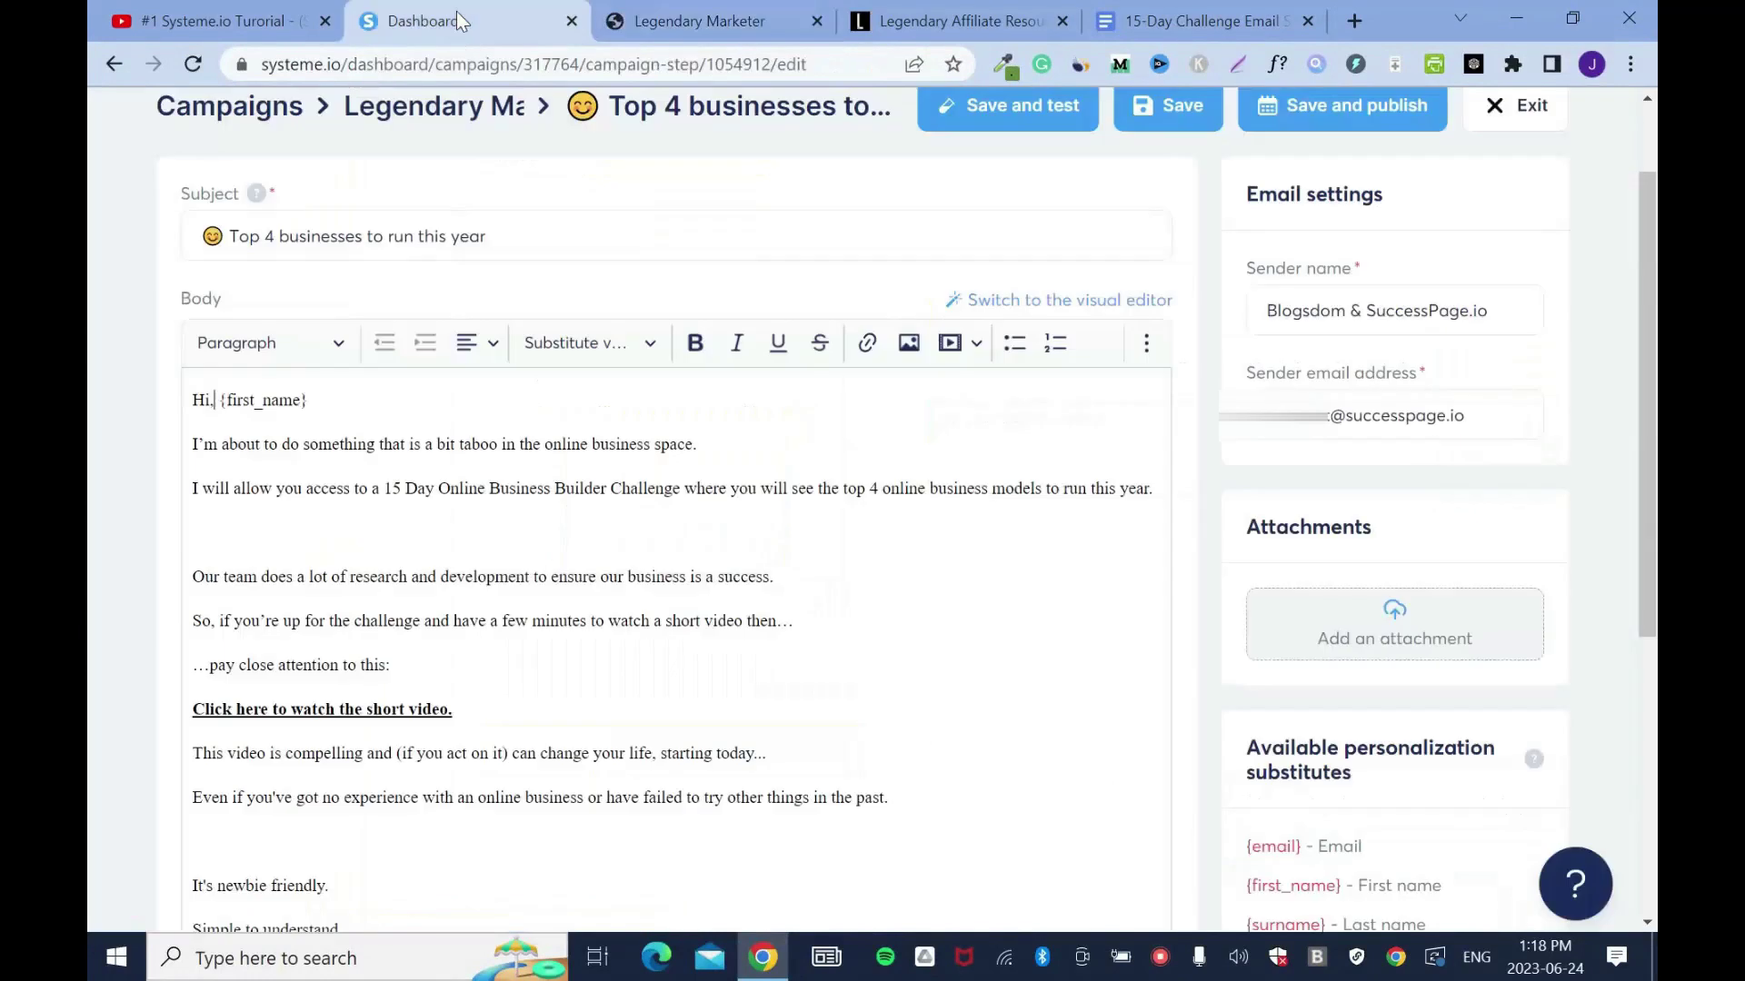
pyautogui.moveTo(453, 709); pyautogui.dragTo(192, 709)
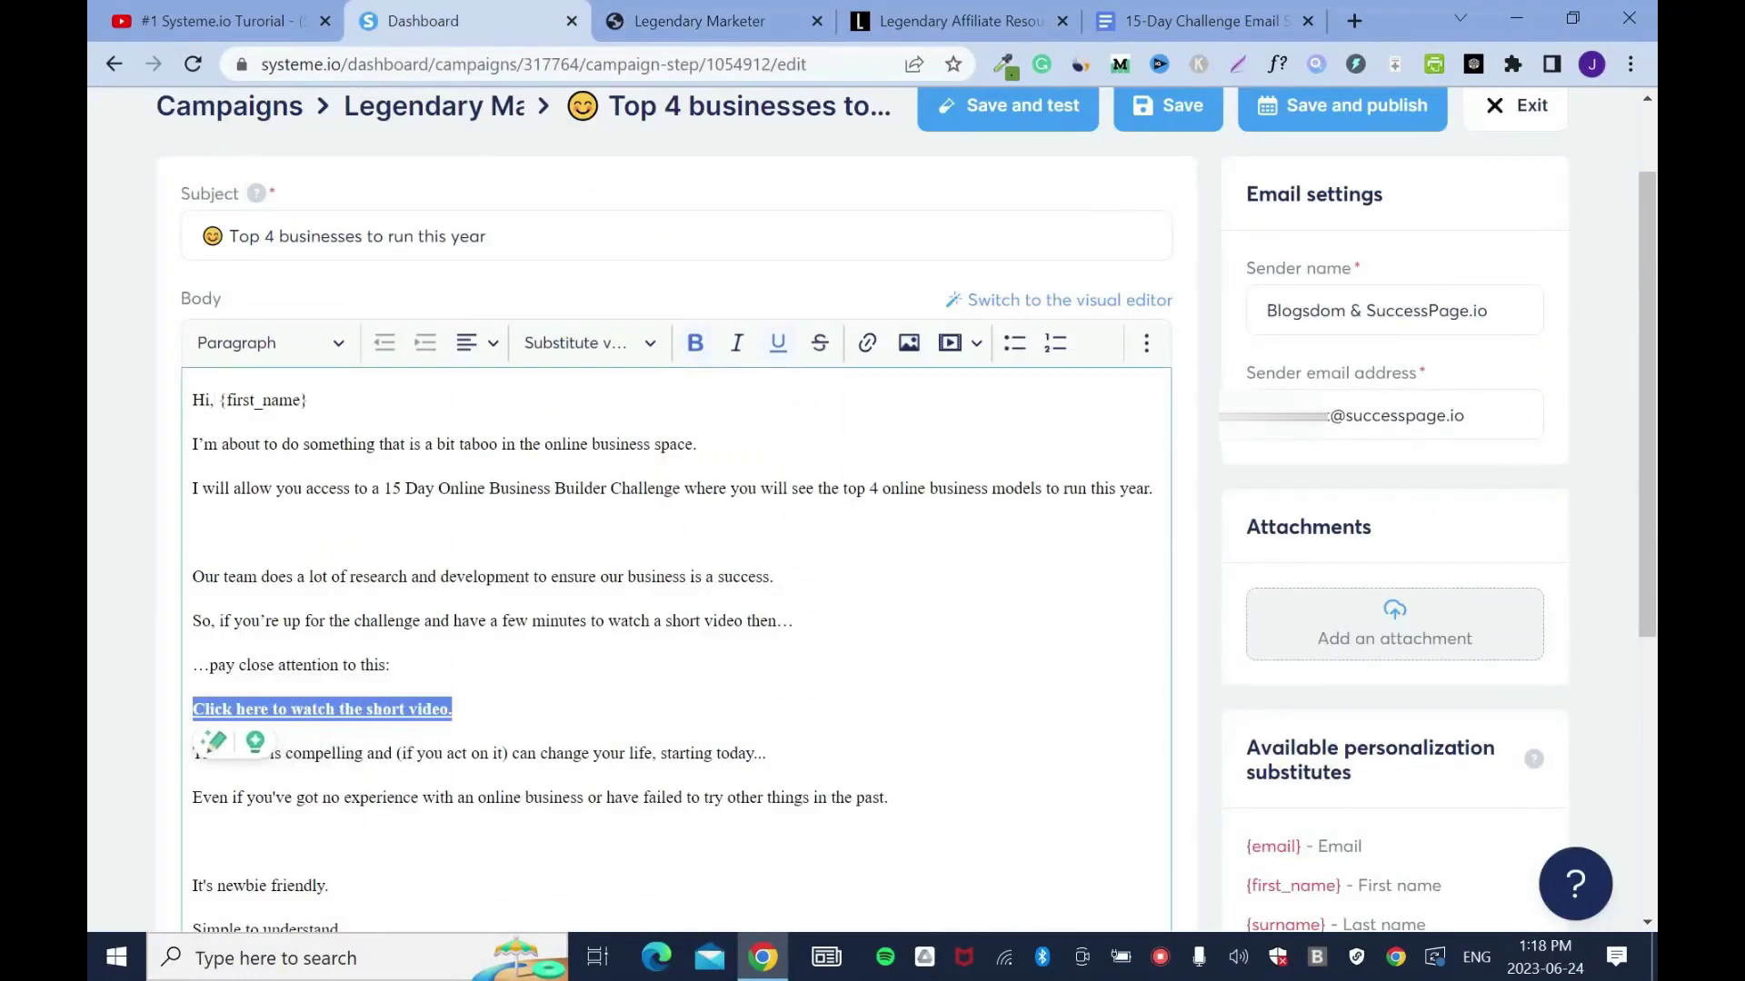
pyautogui.click(868, 354)
pyautogui.hotkey('ctrl', 'v')
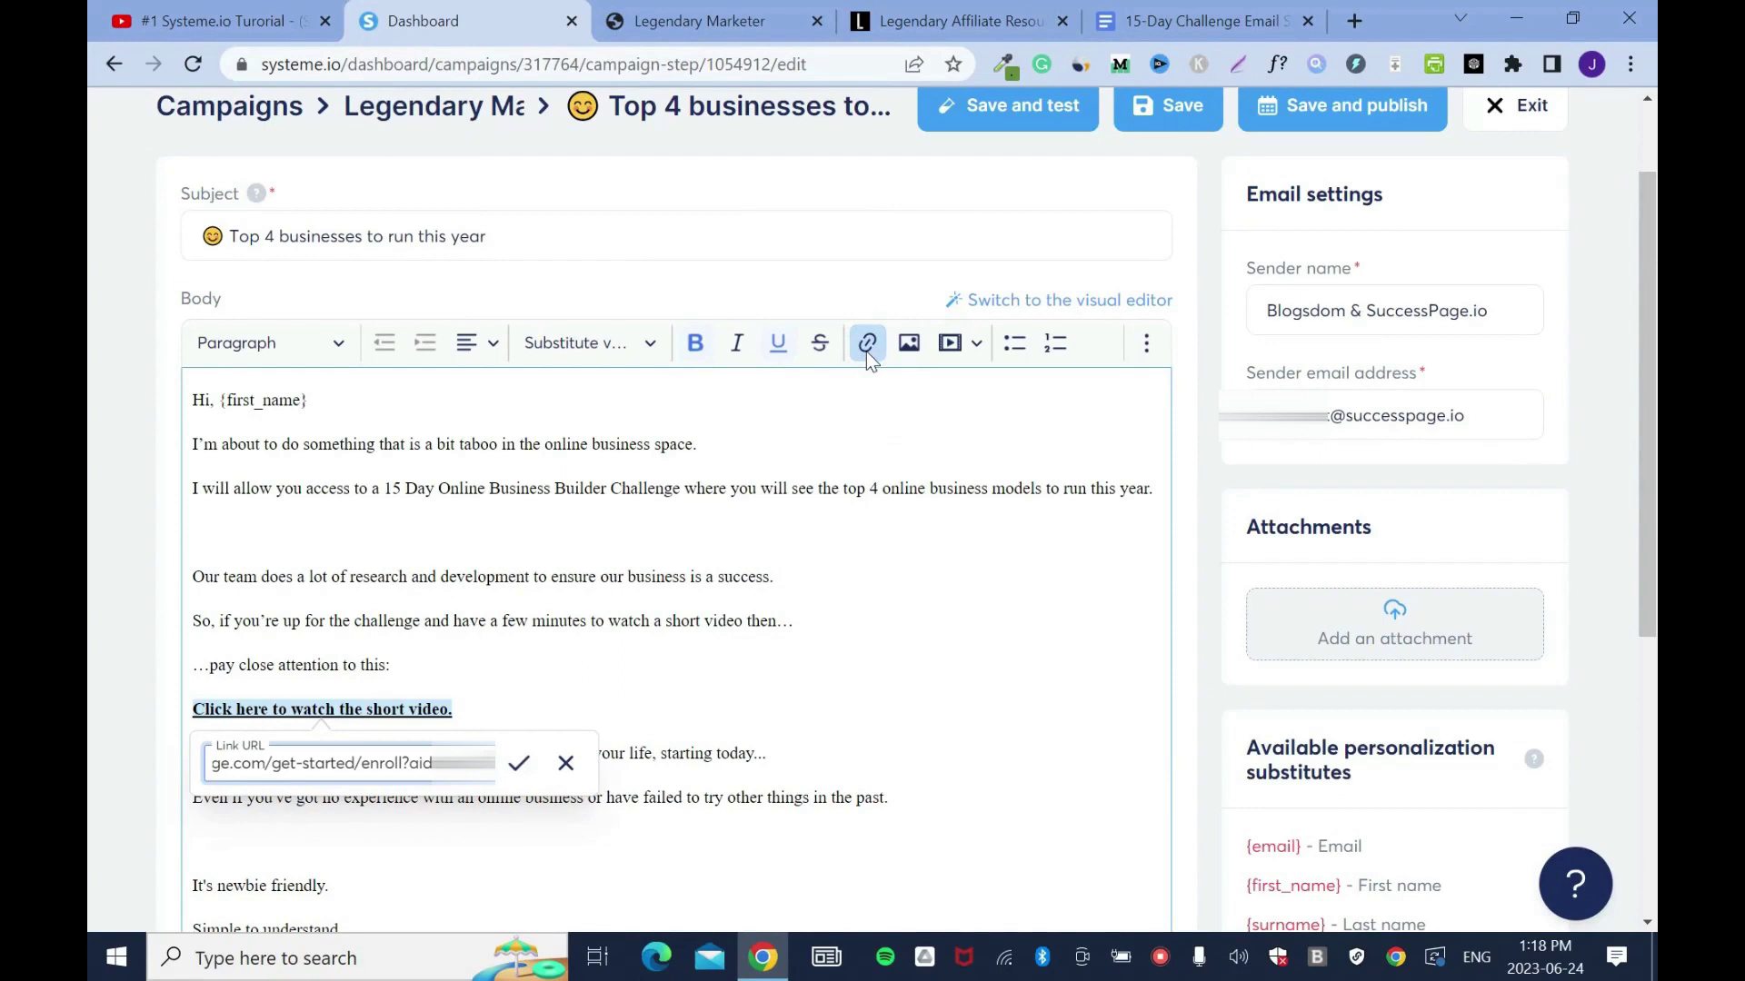
pyautogui.click(520, 764)
pyautogui.scroll(1, 454, 781)
pyautogui.moveTo(454, 826); pyautogui.dragTo(181, 831)
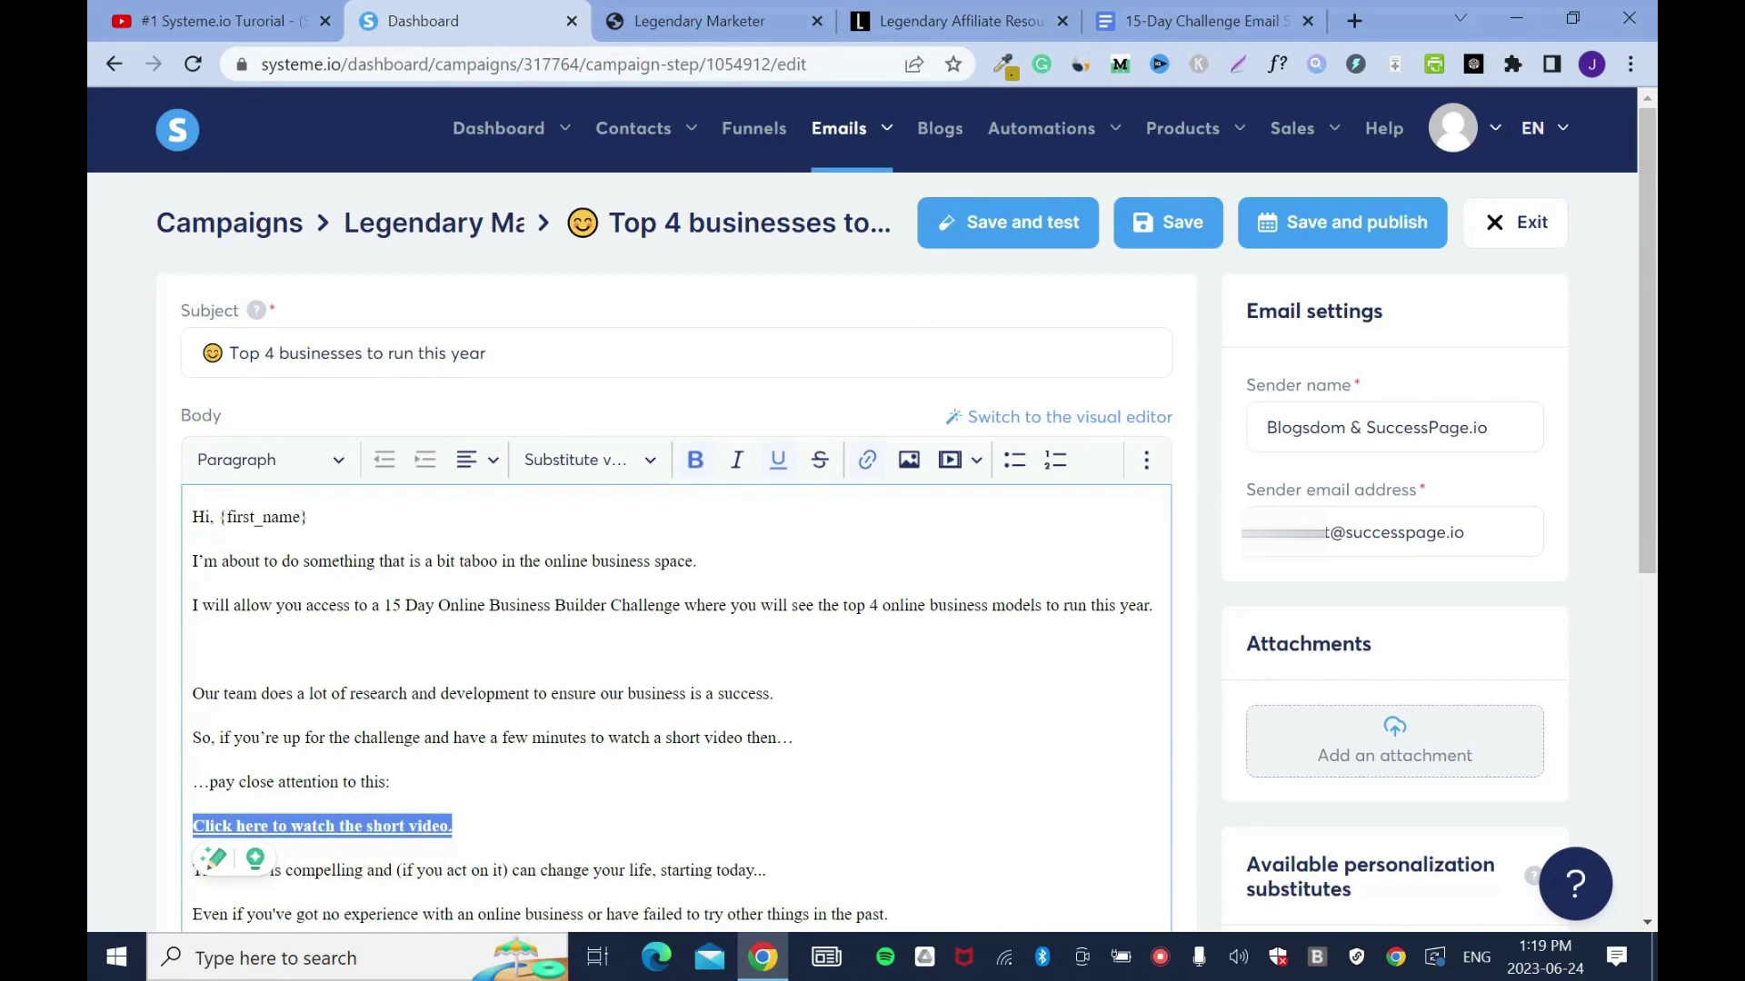
# Make the video link line red and bold, then save the email
pyautogui.click(1147, 461)
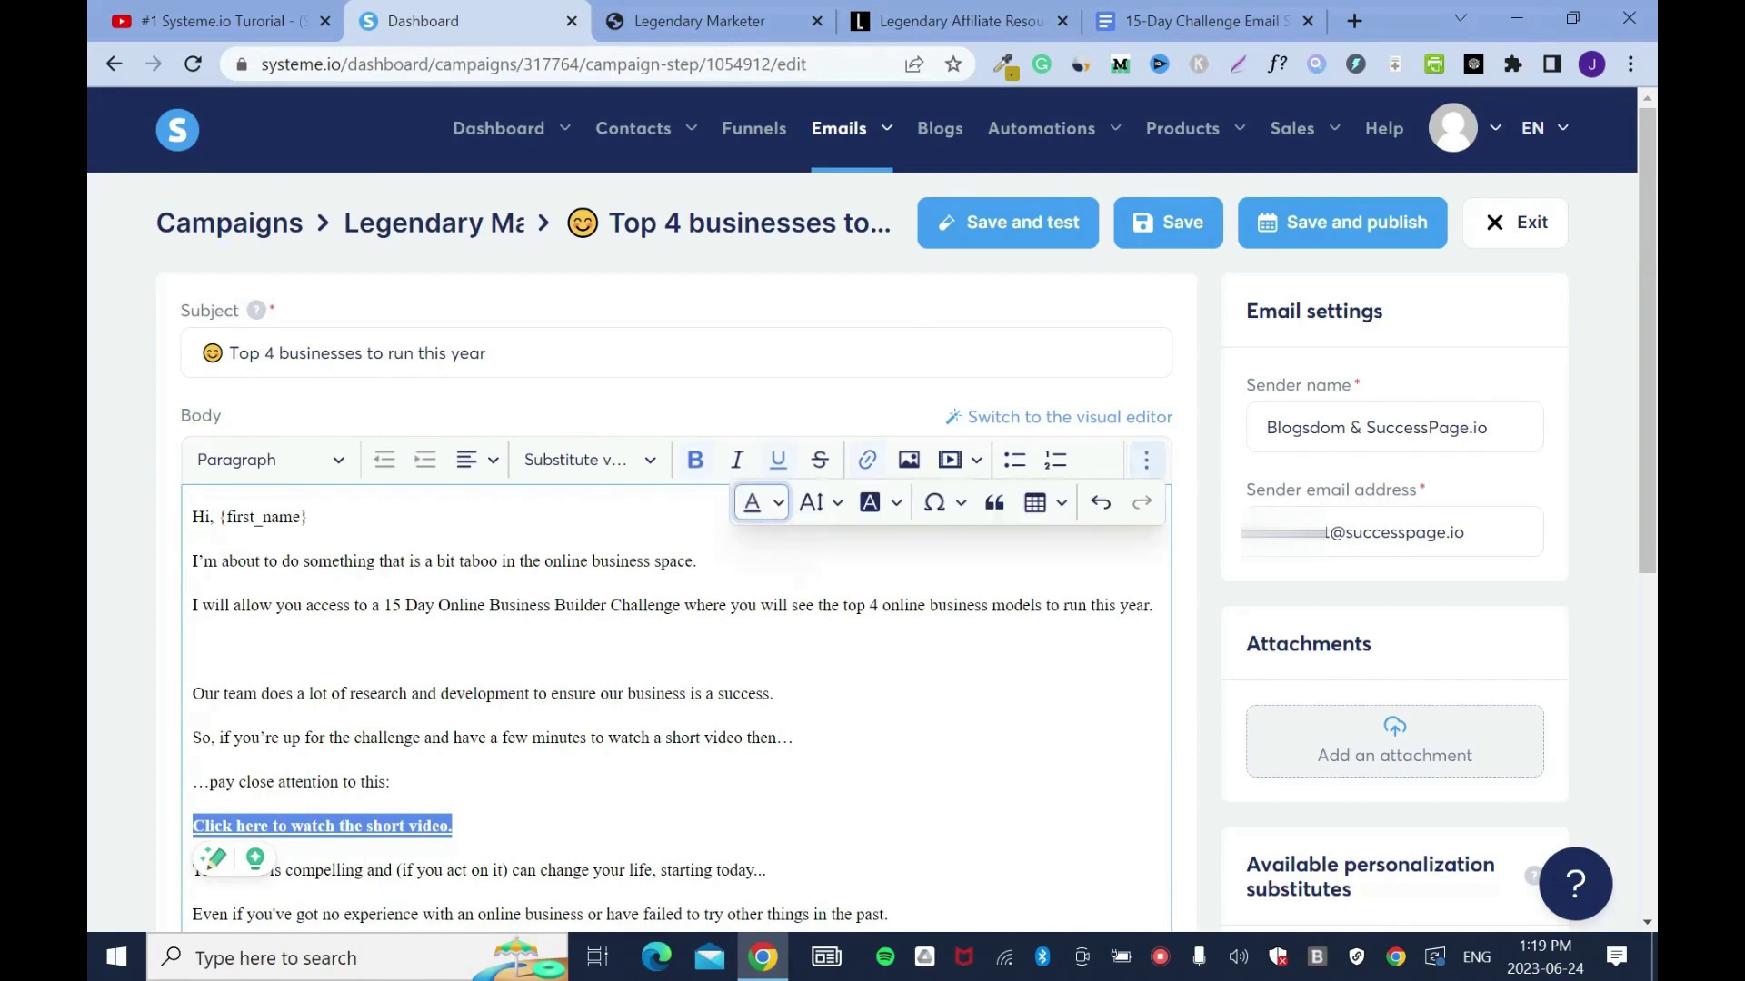
pyautogui.click(777, 505)
pyautogui.click(760, 623)
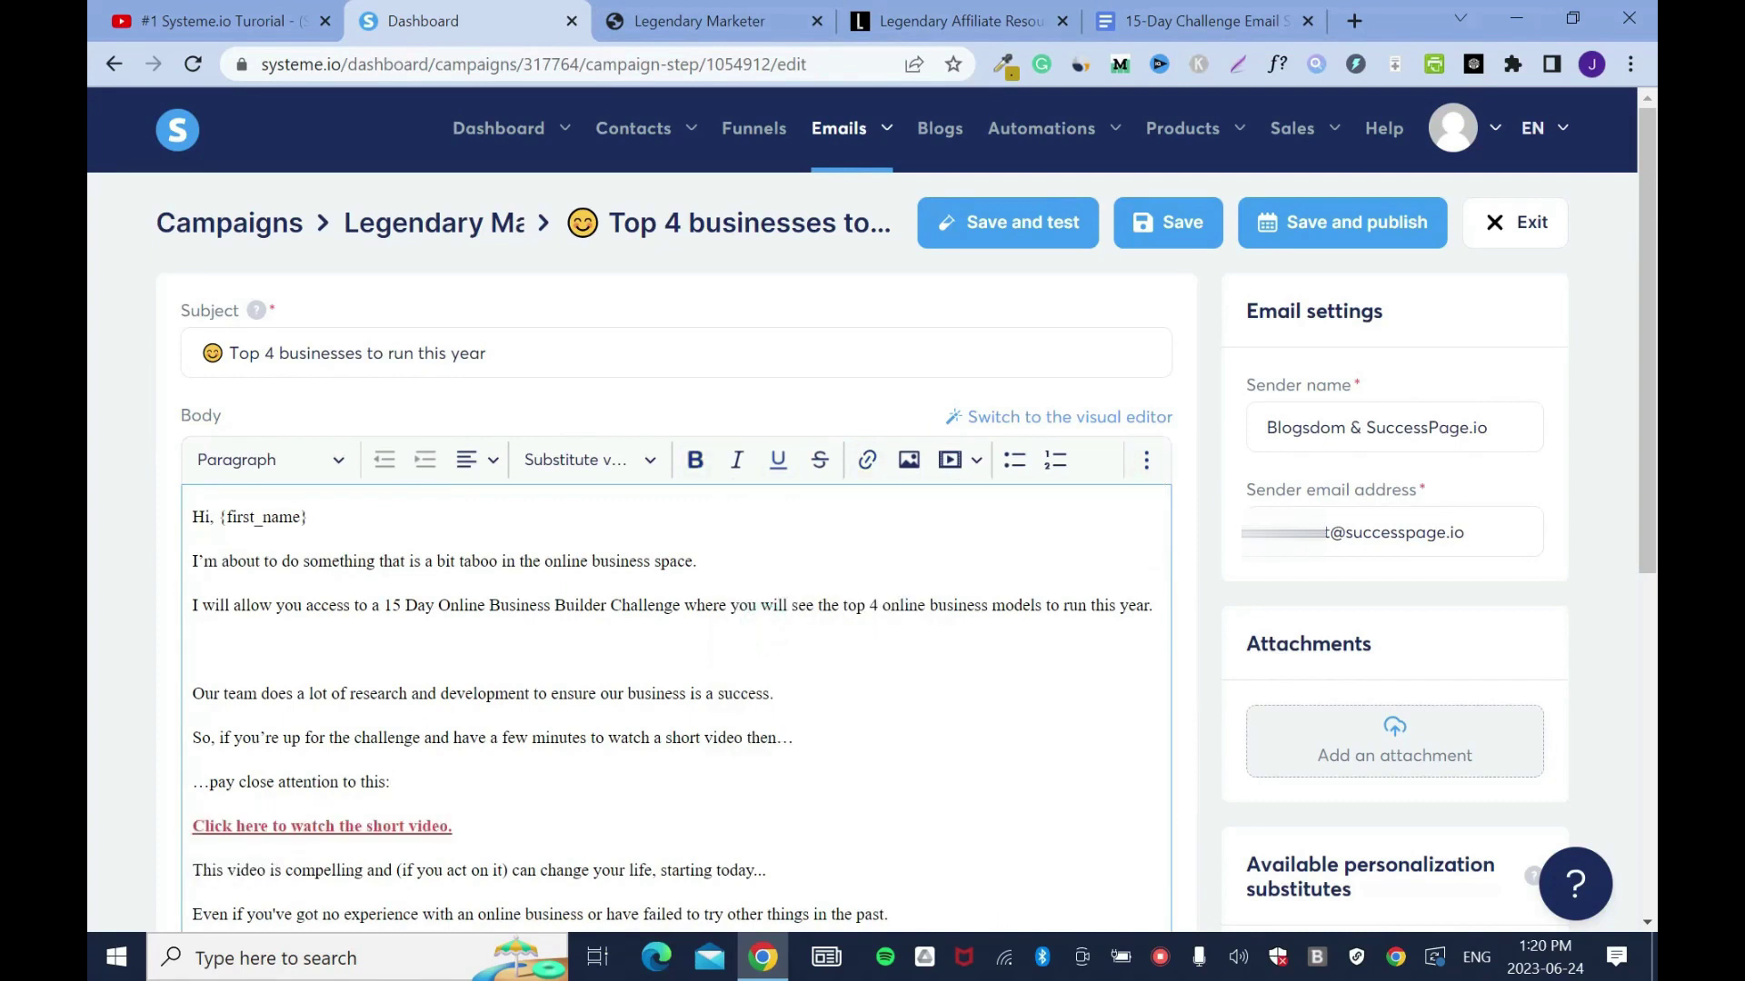
pyautogui.moveTo(453, 826); pyautogui.dragTo(192, 827)
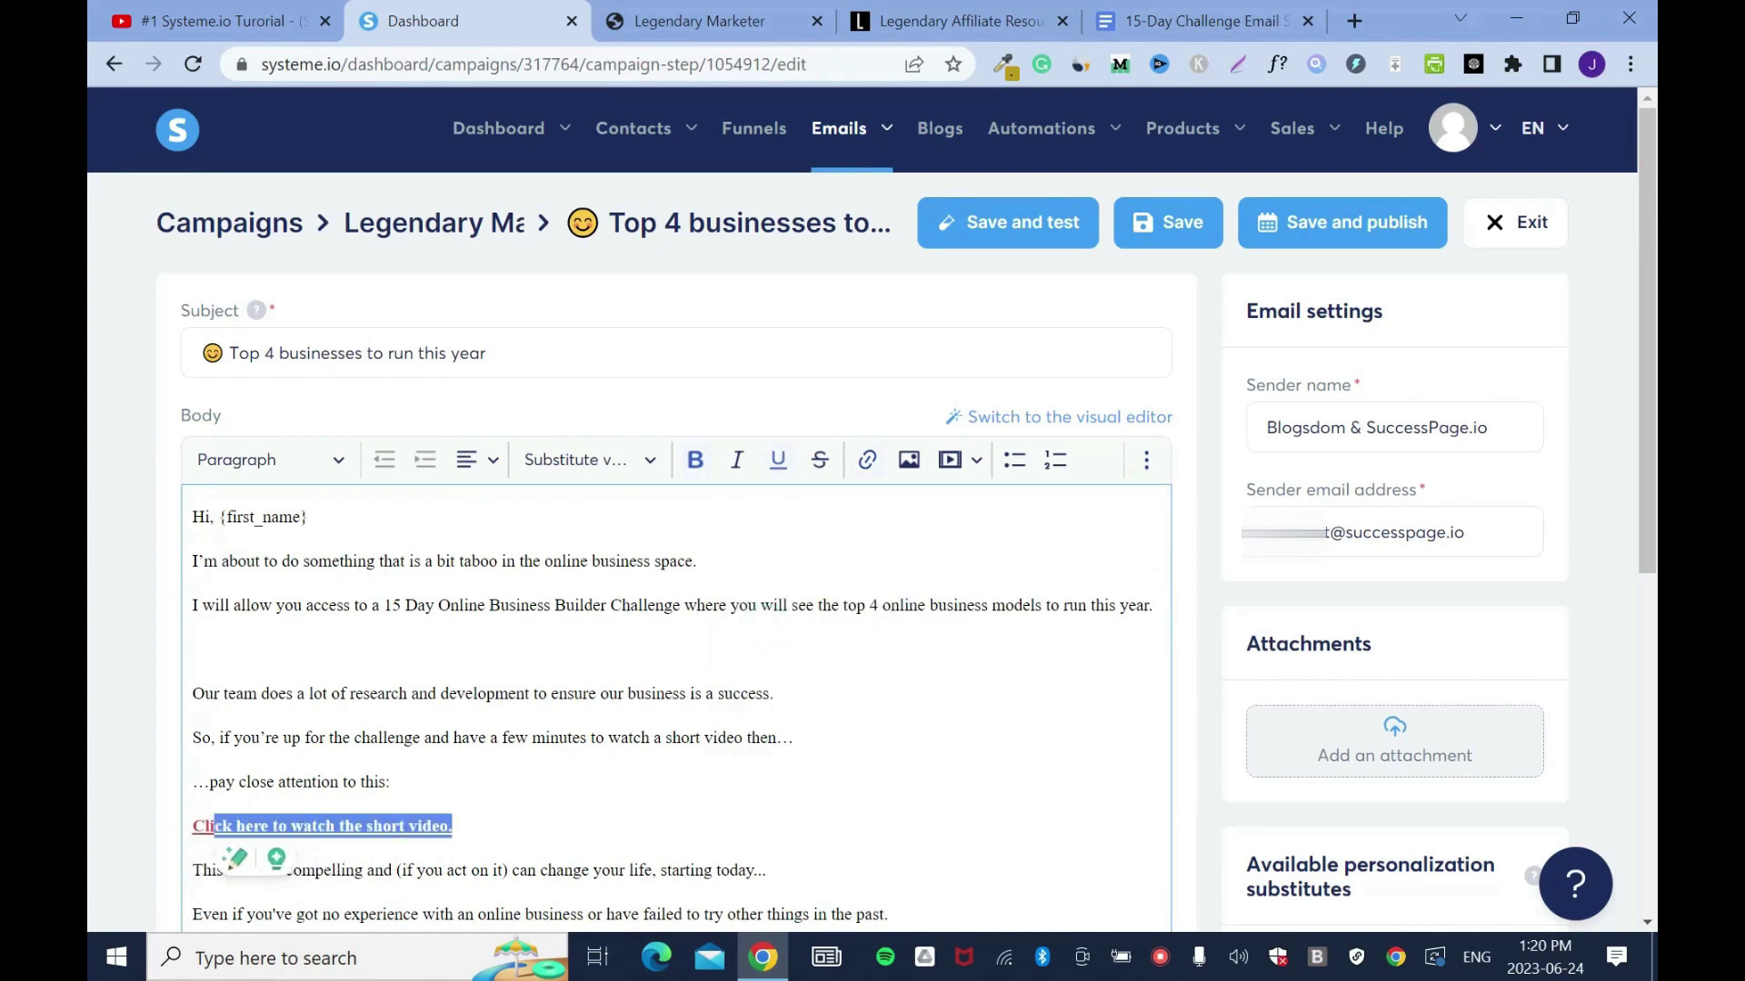
pyautogui.click(696, 460)
pyautogui.scroll(-5, 91, 386)
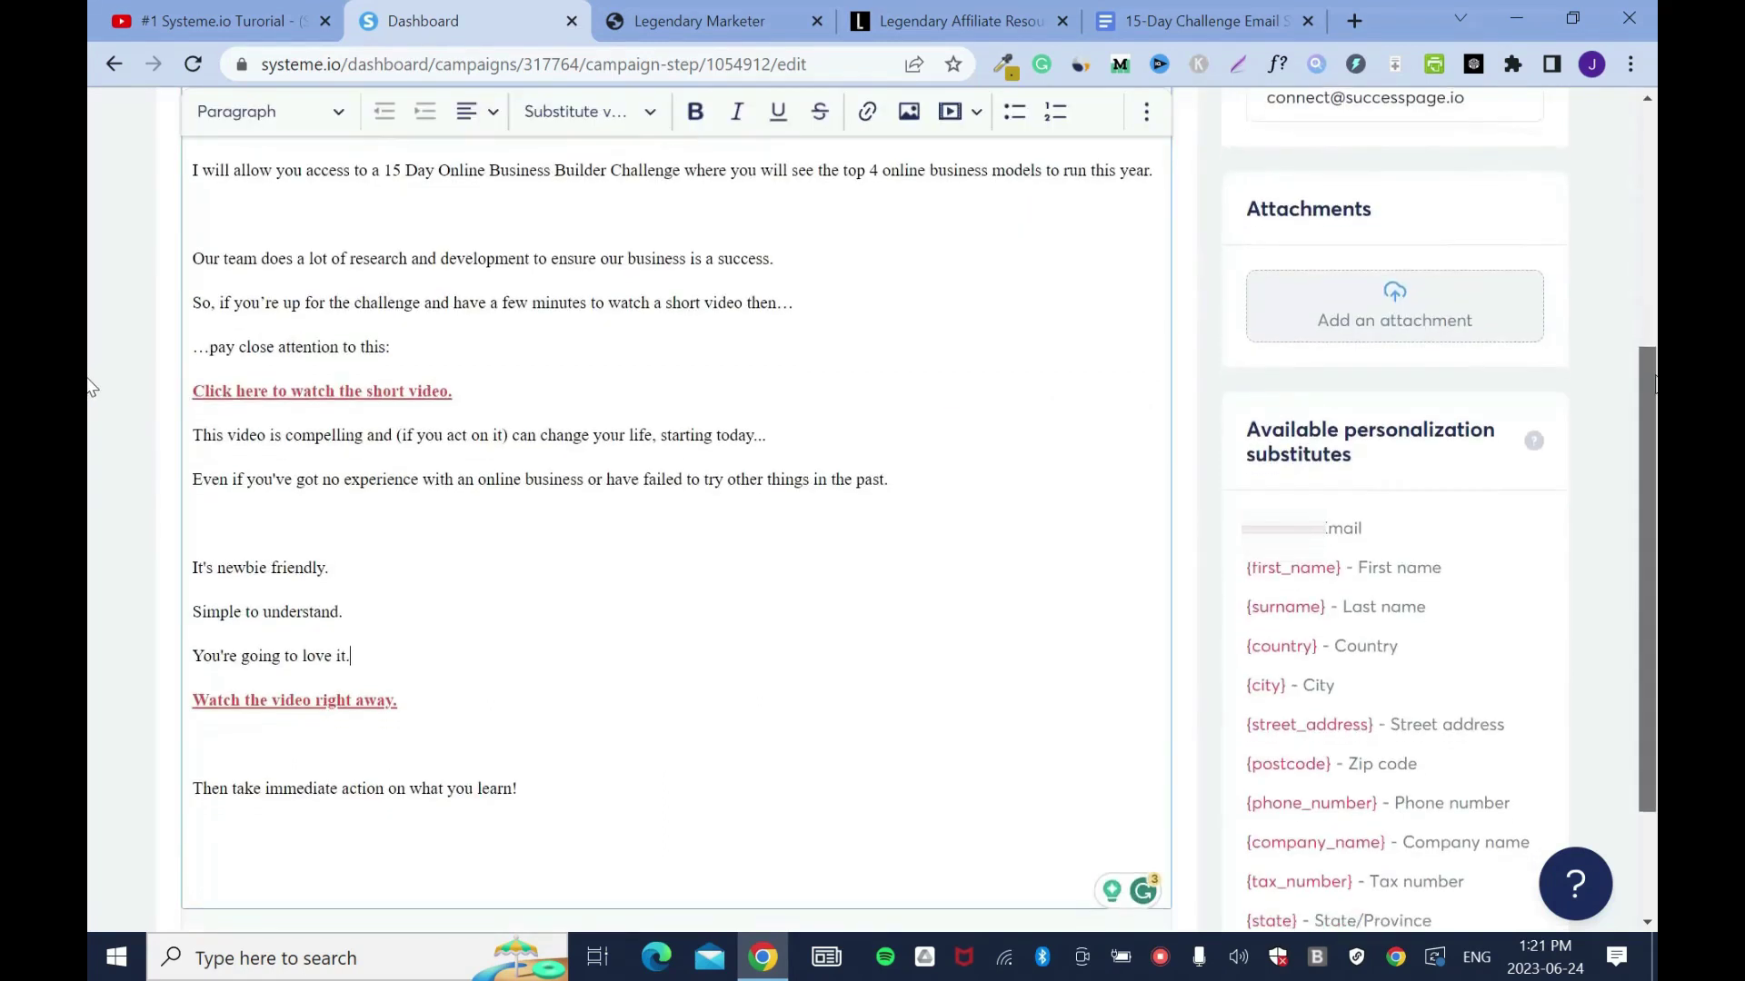
pyautogui.scroll(5, 1203, 264)
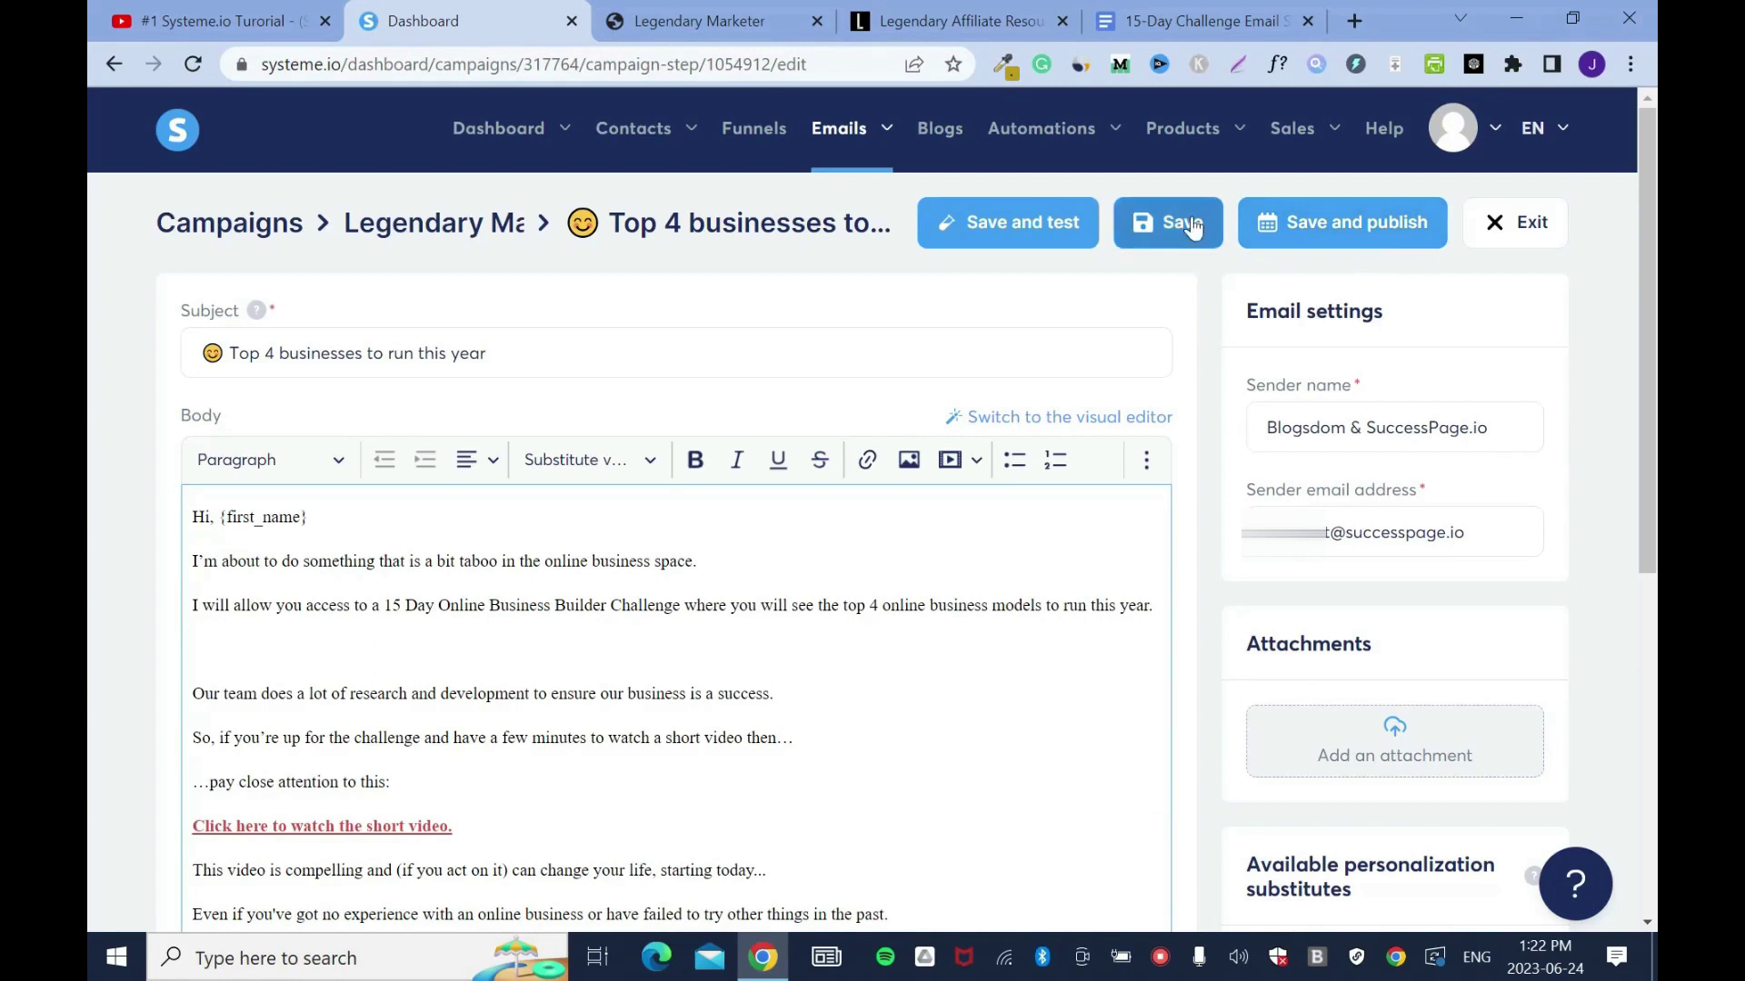
pyautogui.click(1192, 226)
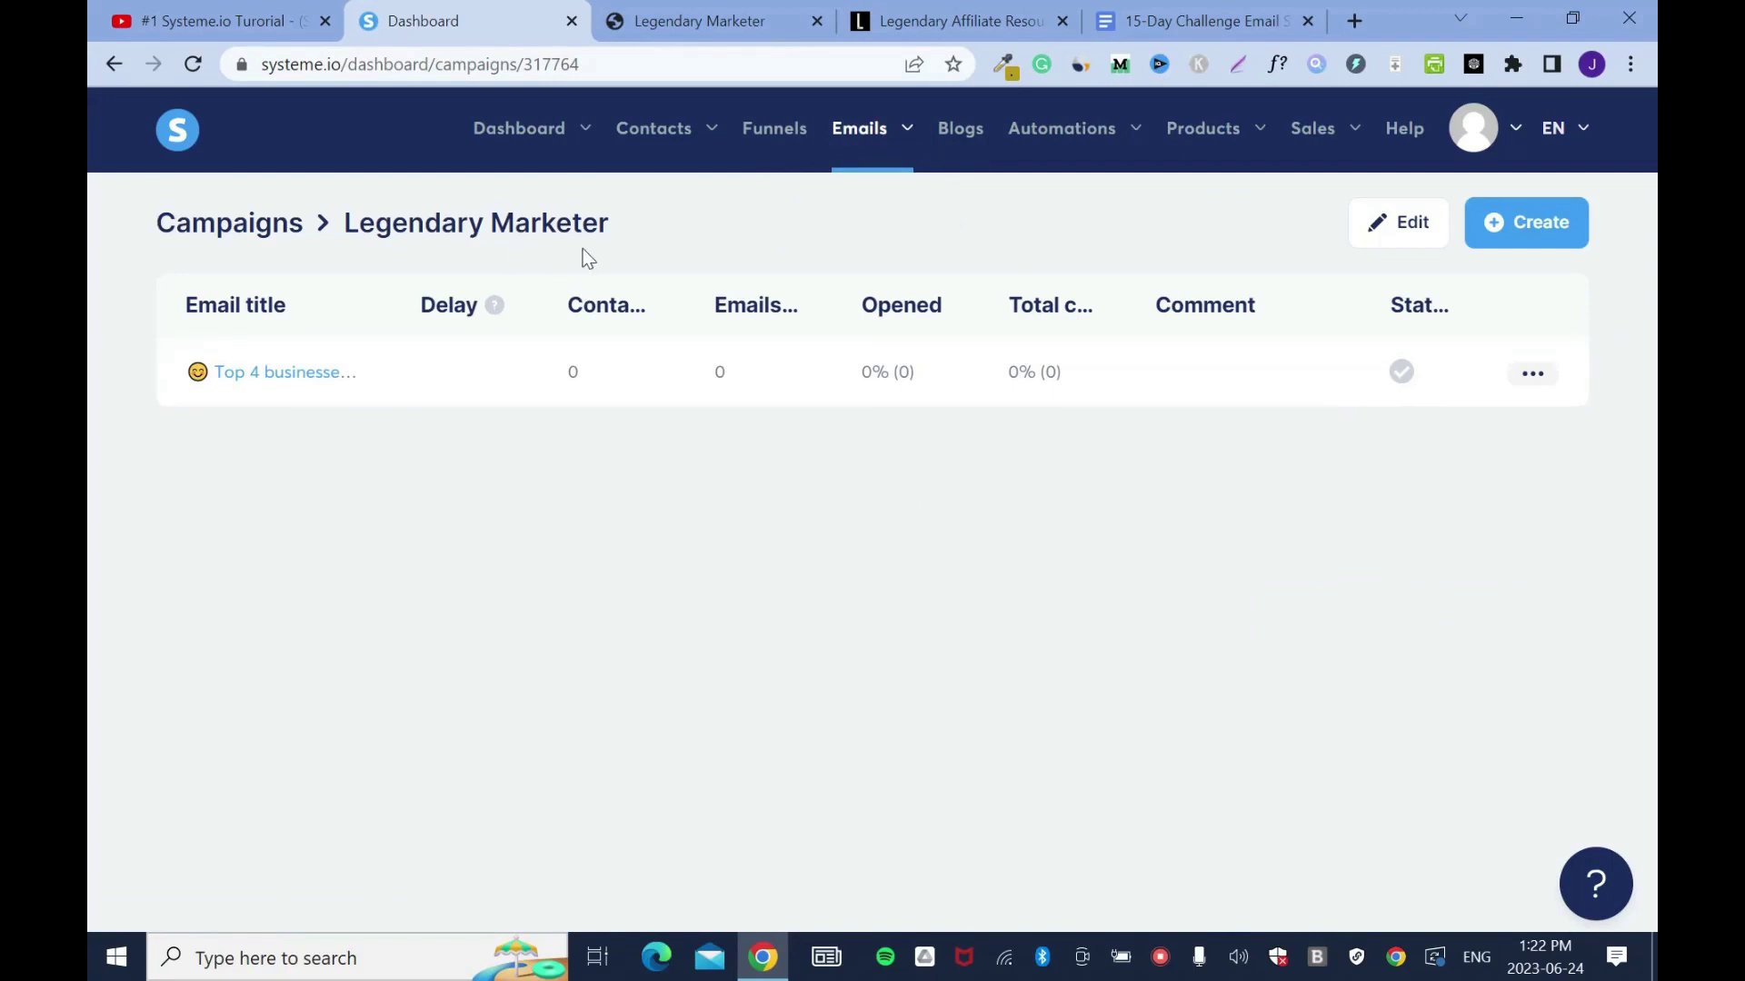
# Start a second campaign email and select the Email Swipe #5 subject 'The KEY to freedom right NOW'
pyautogui.click(1550, 234)
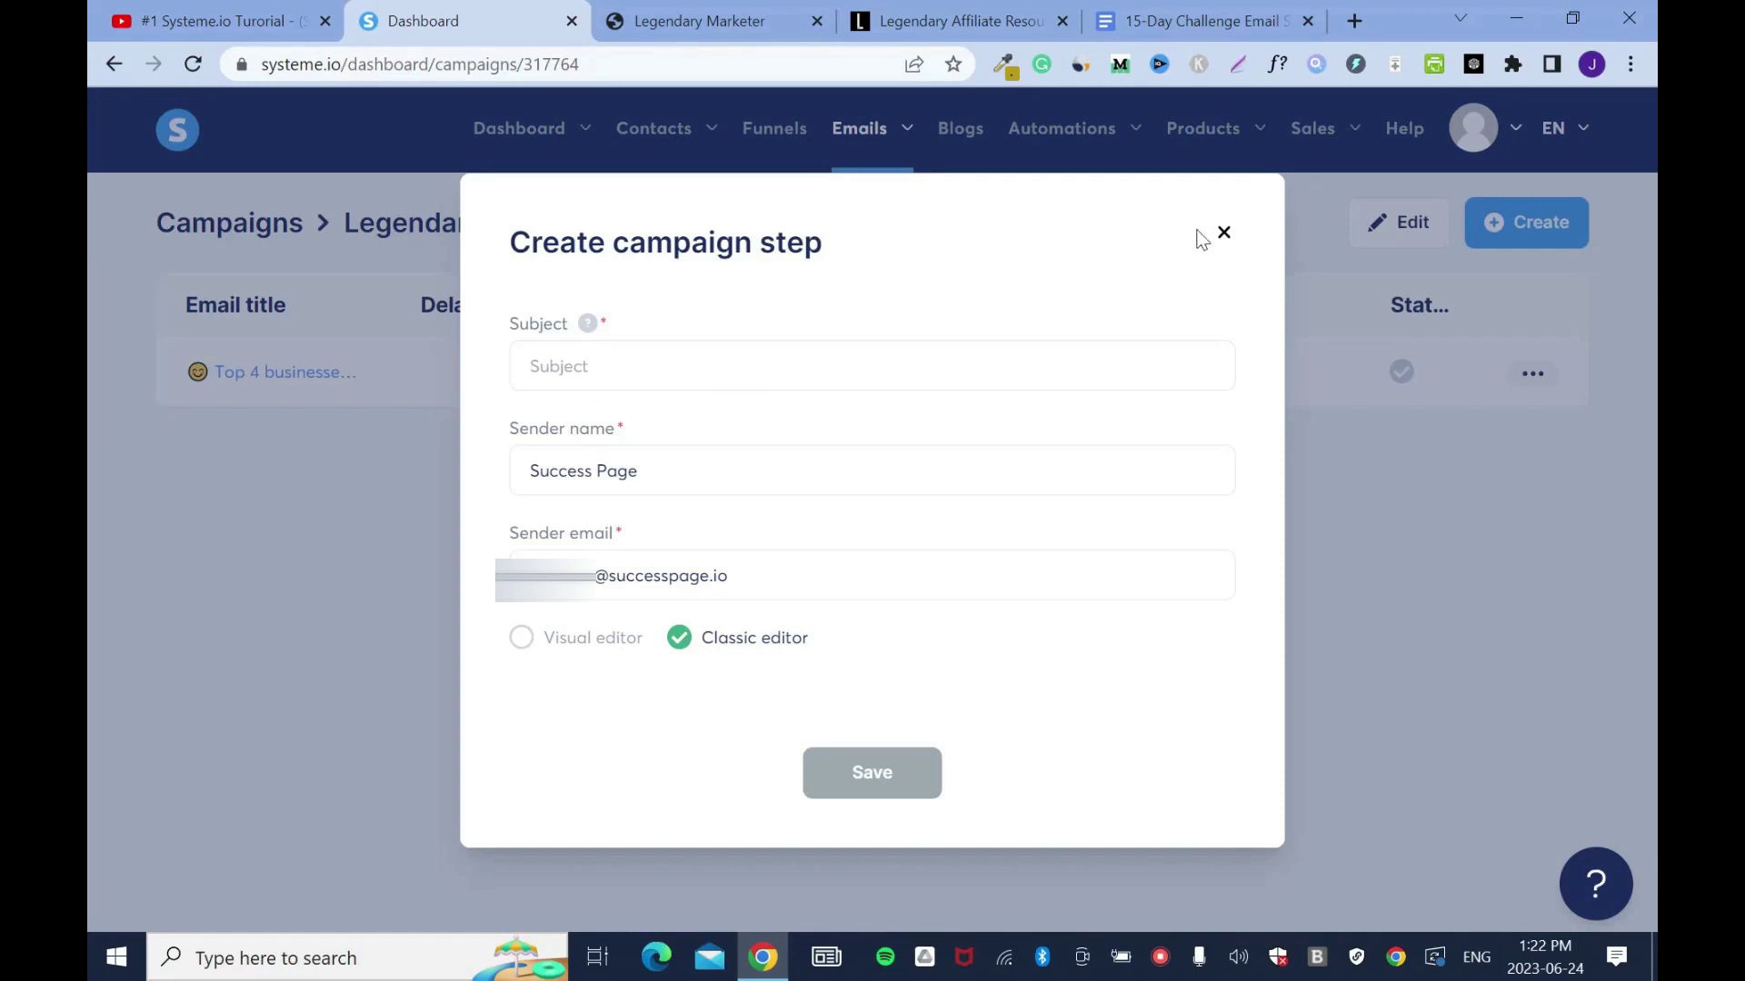
pyautogui.click(1154, 11)
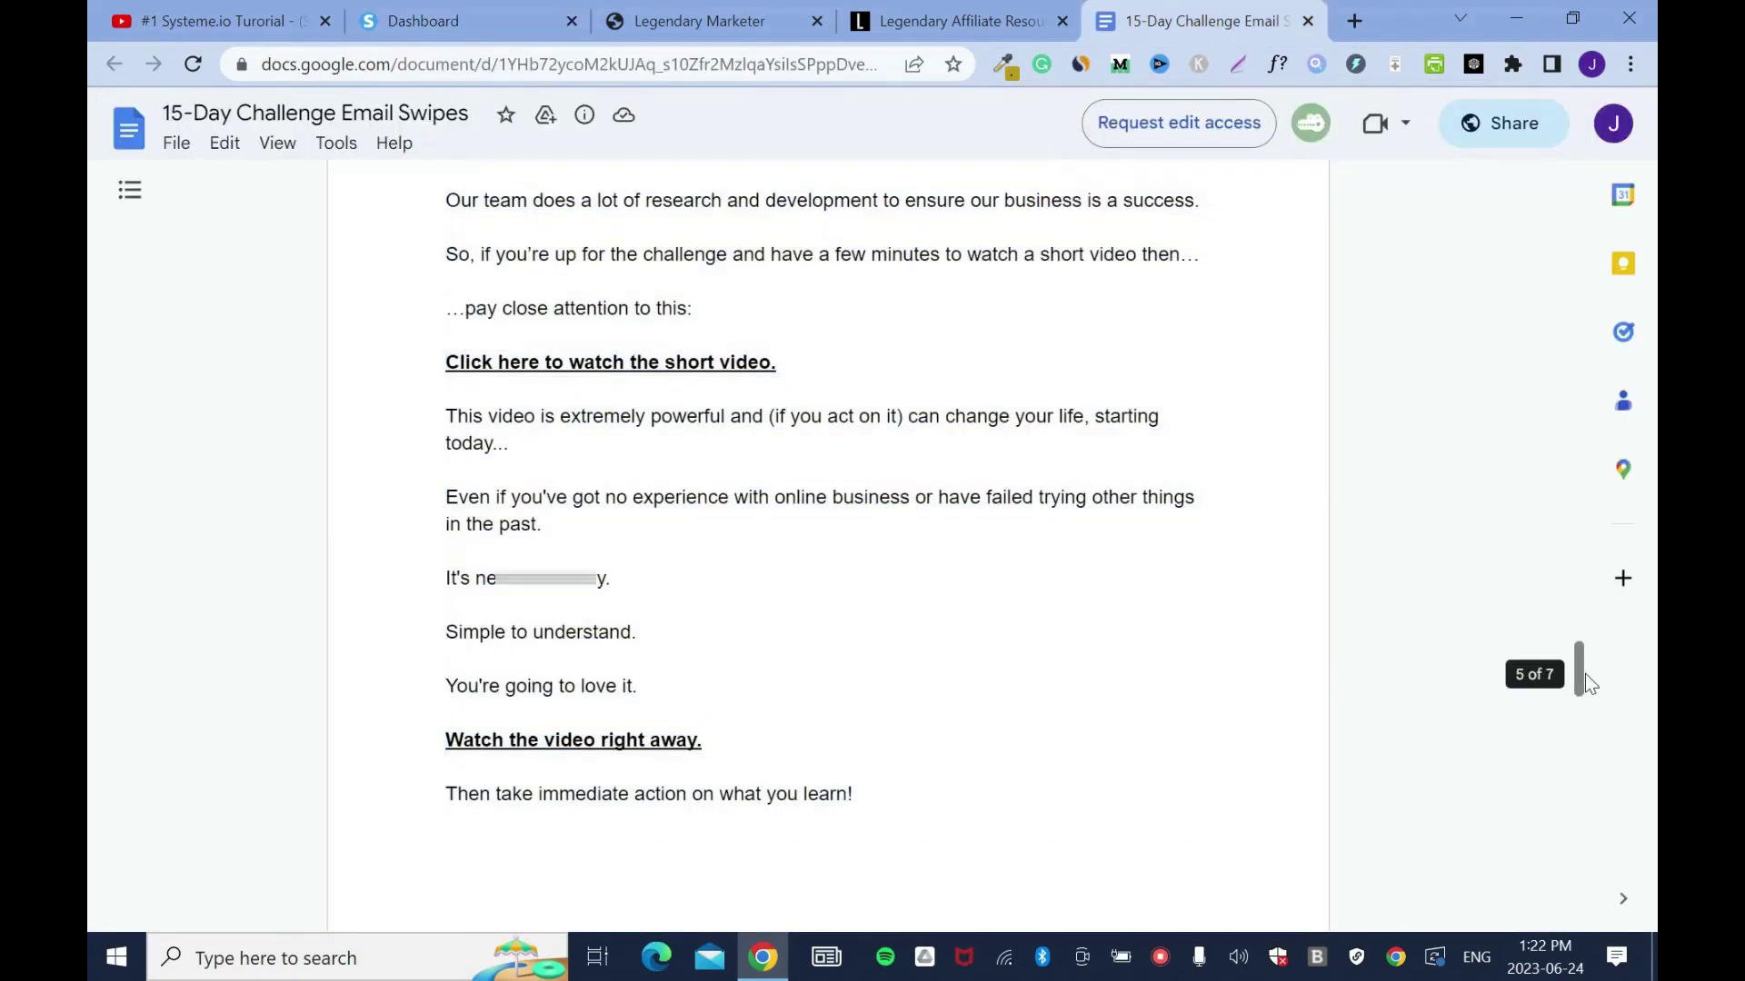
pyautogui.moveTo(1583, 681); pyautogui.dragTo(1583, 763)
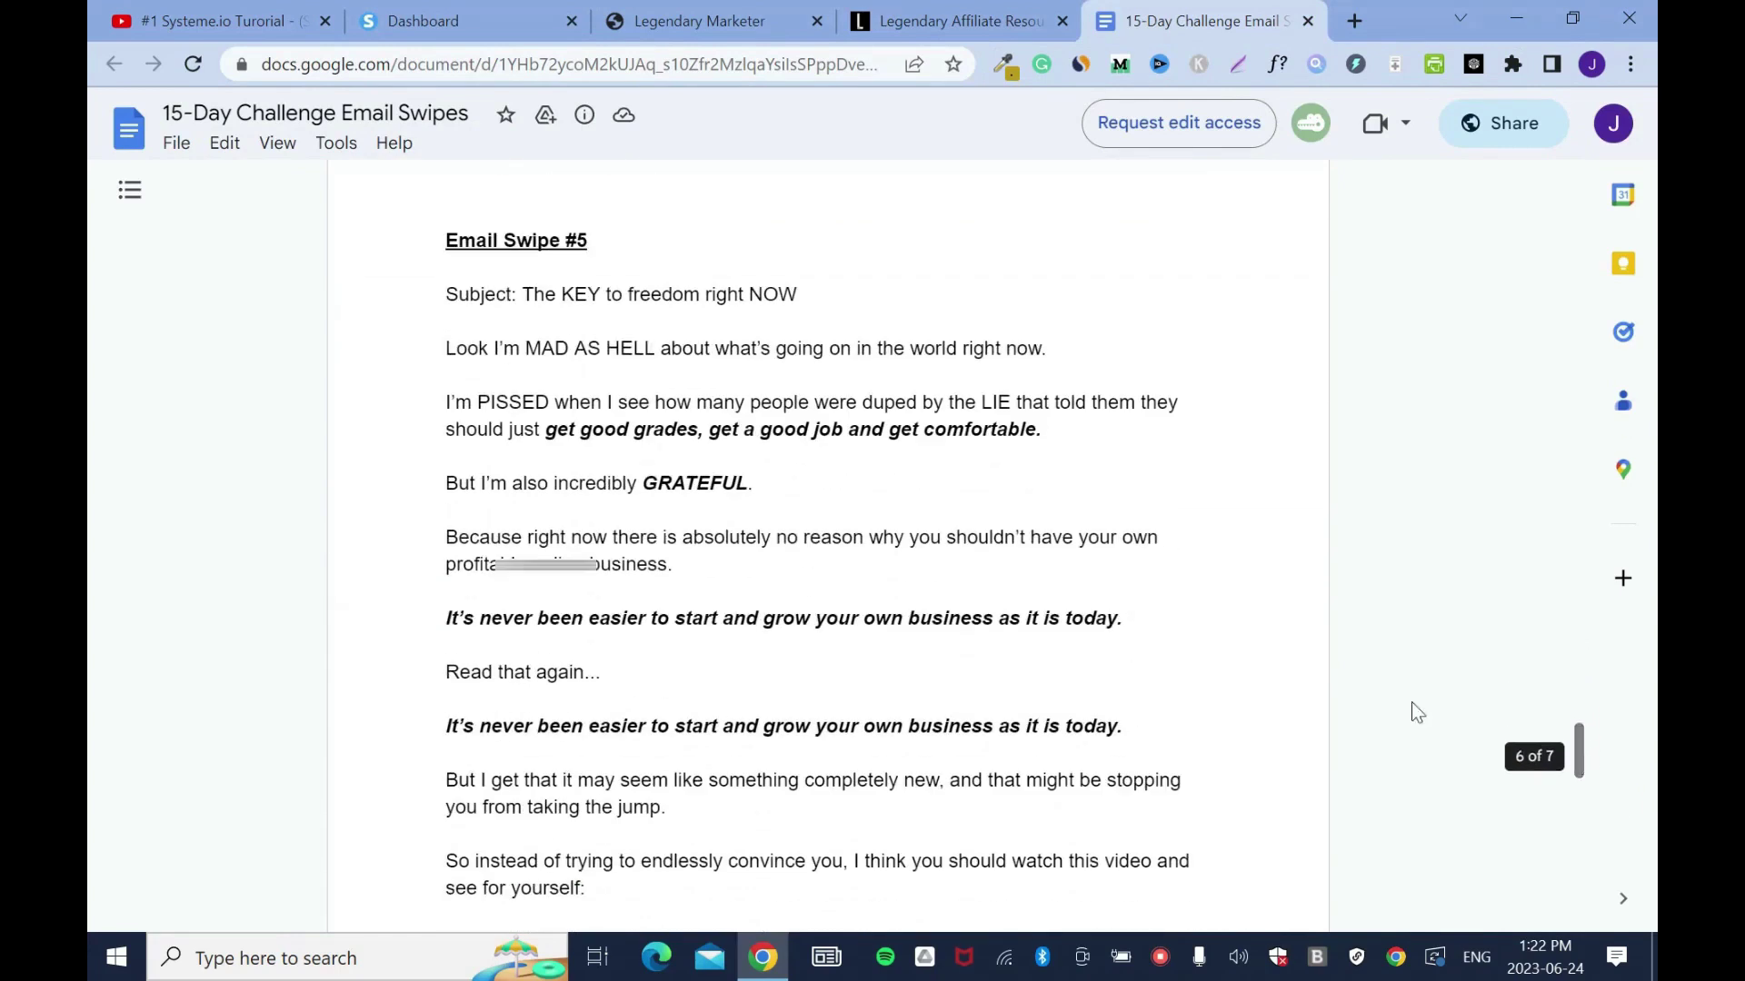
pyautogui.moveTo(522, 294); pyautogui.dragTo(806, 293)
pyautogui.hotkey('ctrl', 'c')
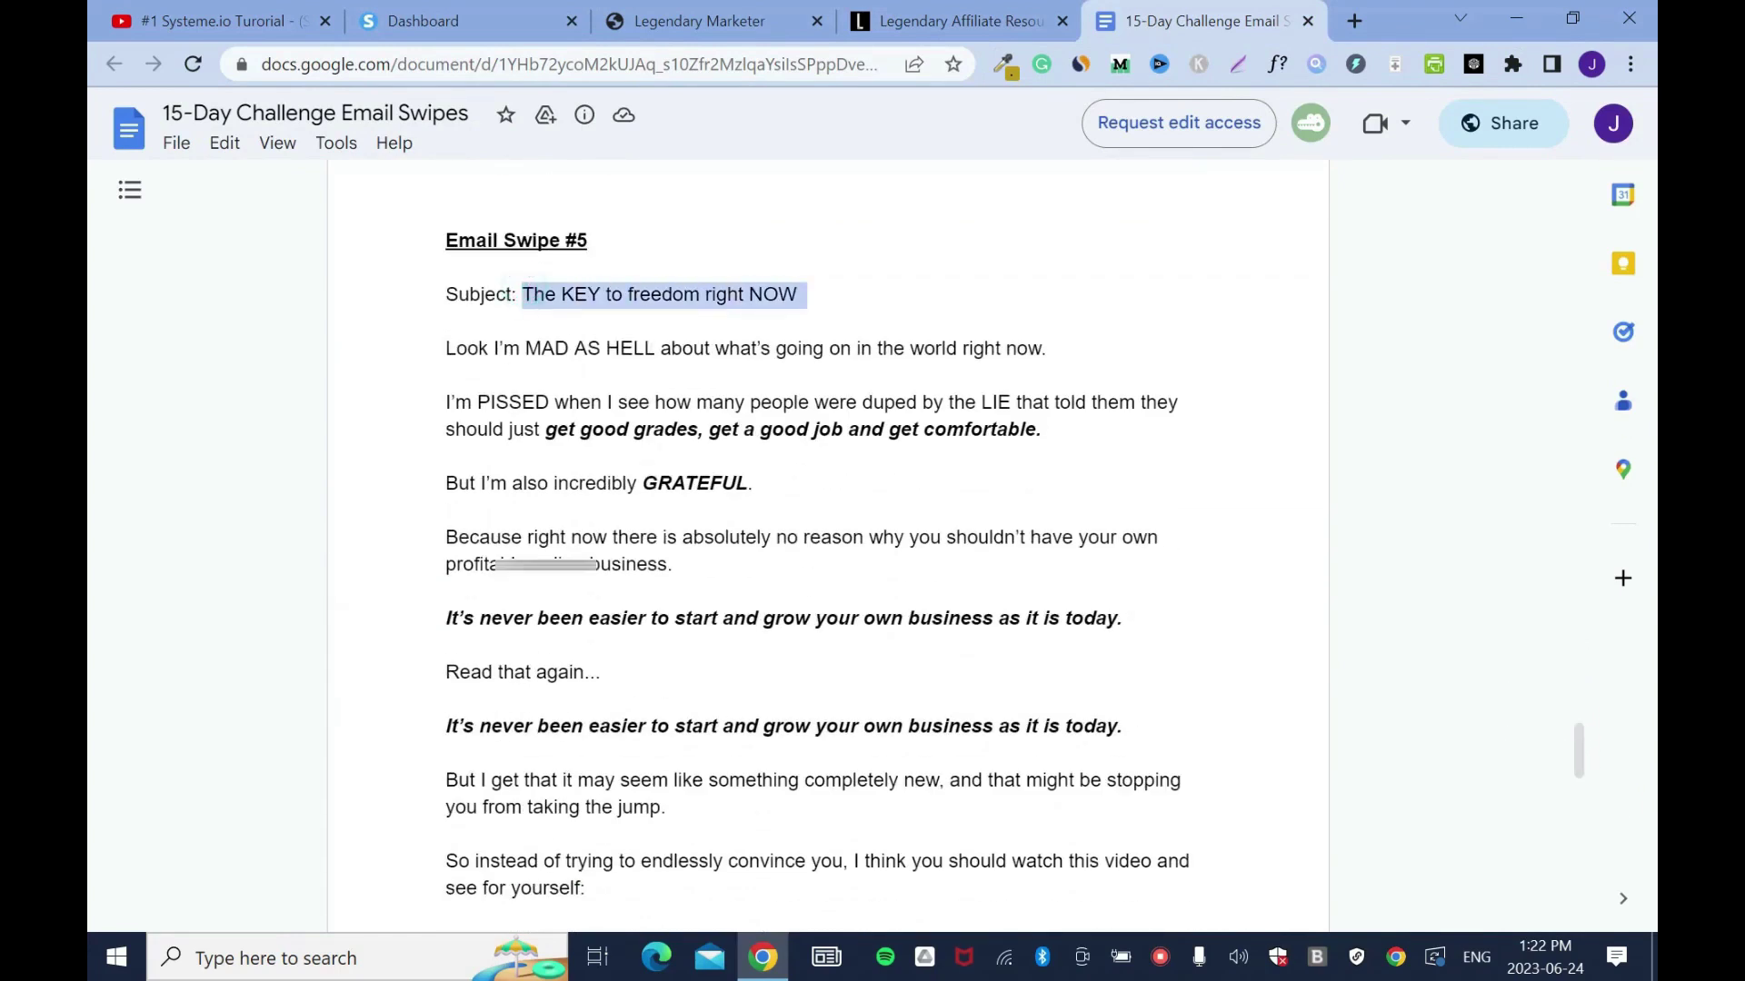
# Enter the subject 'The KEY to freedom right now', lowercasing NOW and prefixing a banknote emoji
pyautogui.click(463, 20)
pyautogui.click(623, 366)
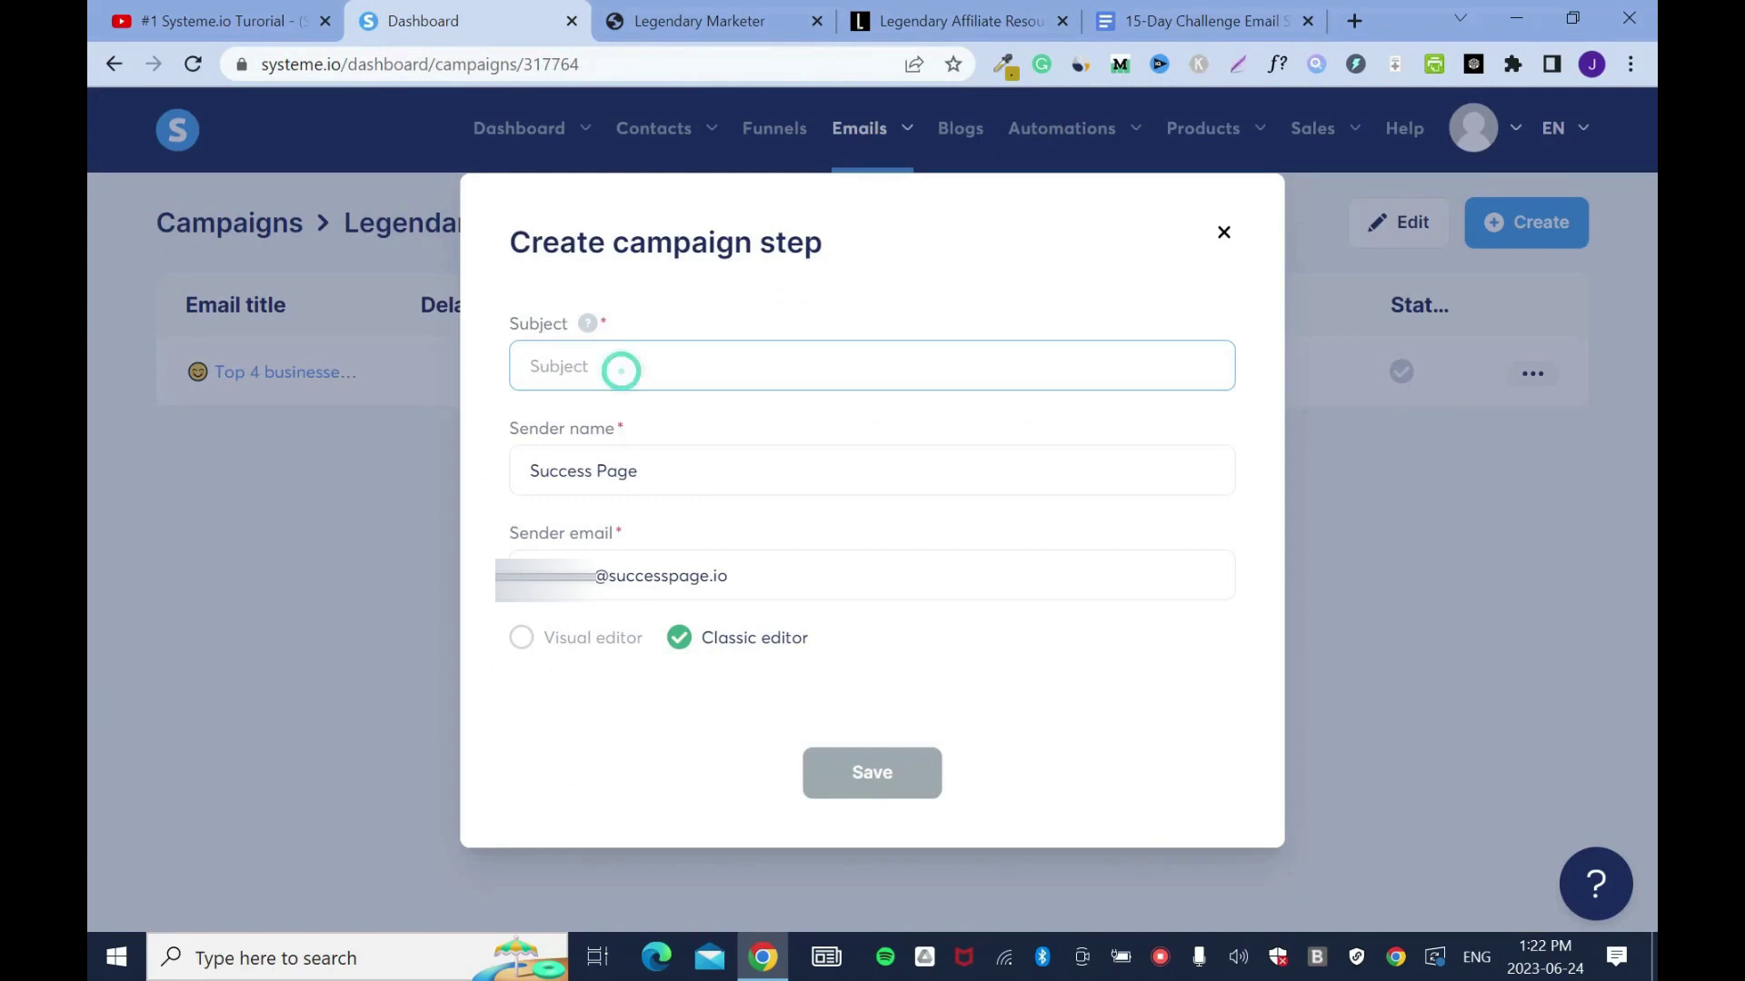
pyautogui.hotkey('ctrl', 'v')
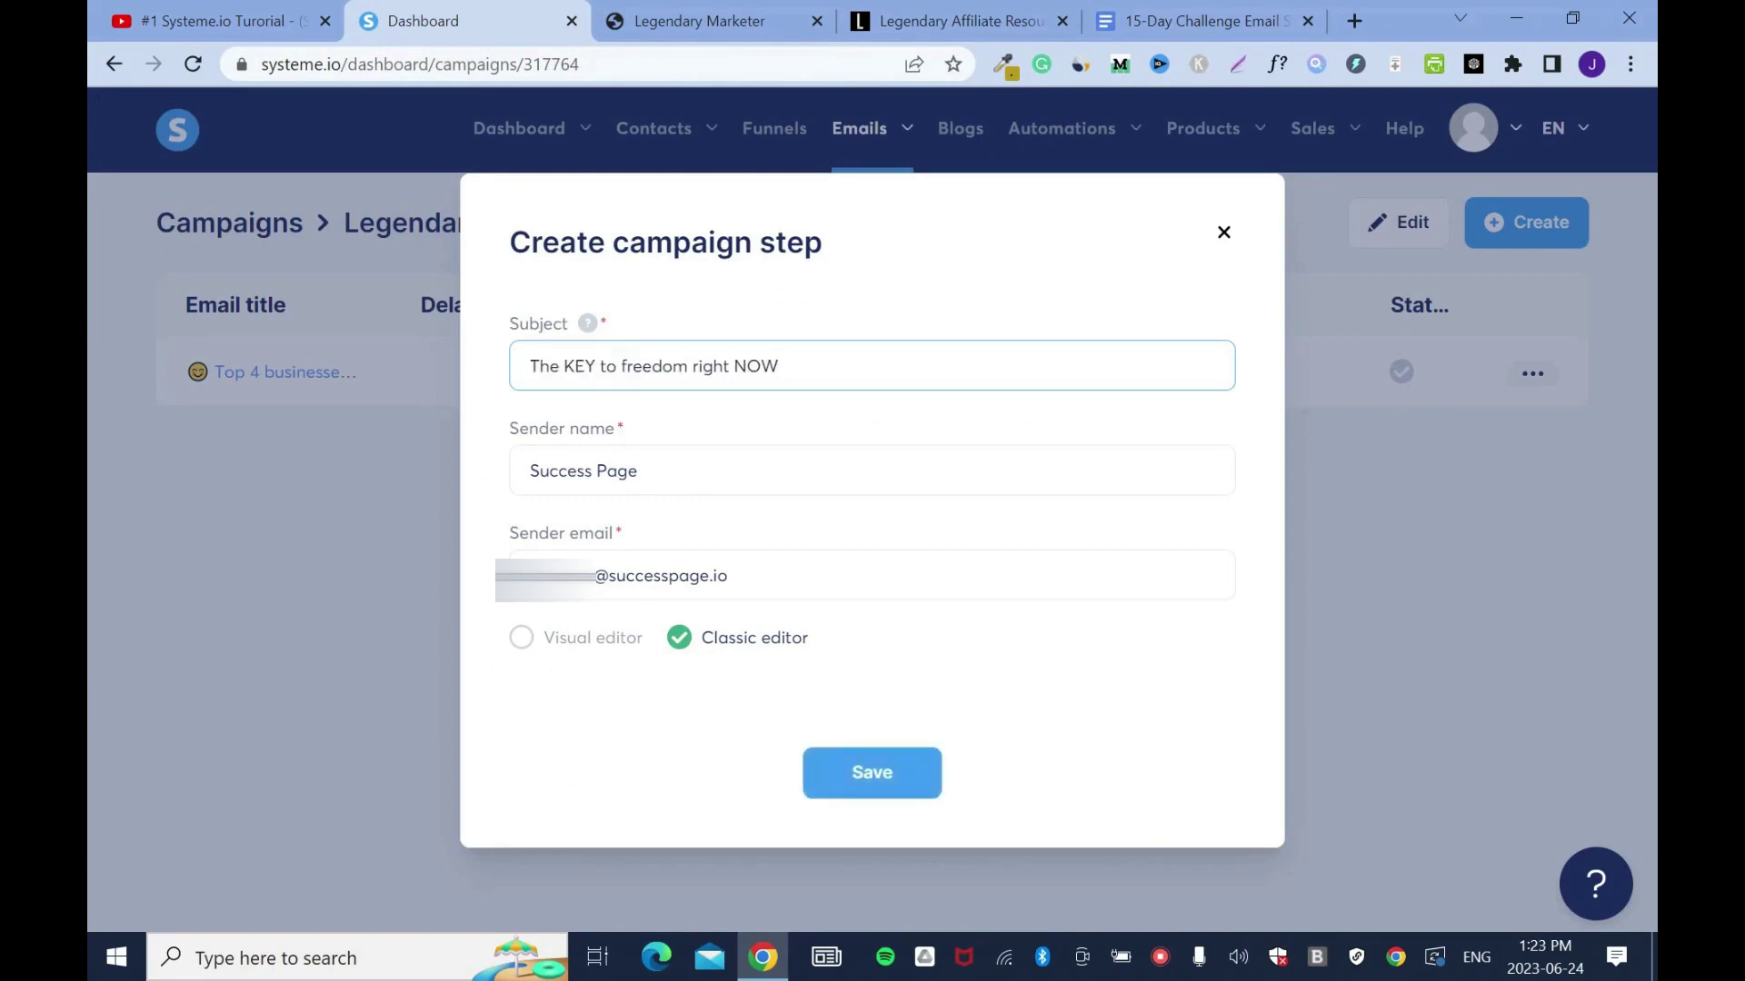
pyautogui.hotkey('ctrl', 'shift', 'Left')
pyautogui.write('now')
pyautogui.click(525, 363)
pyautogui.press('Left')
pyautogui.rightClick(527, 362)
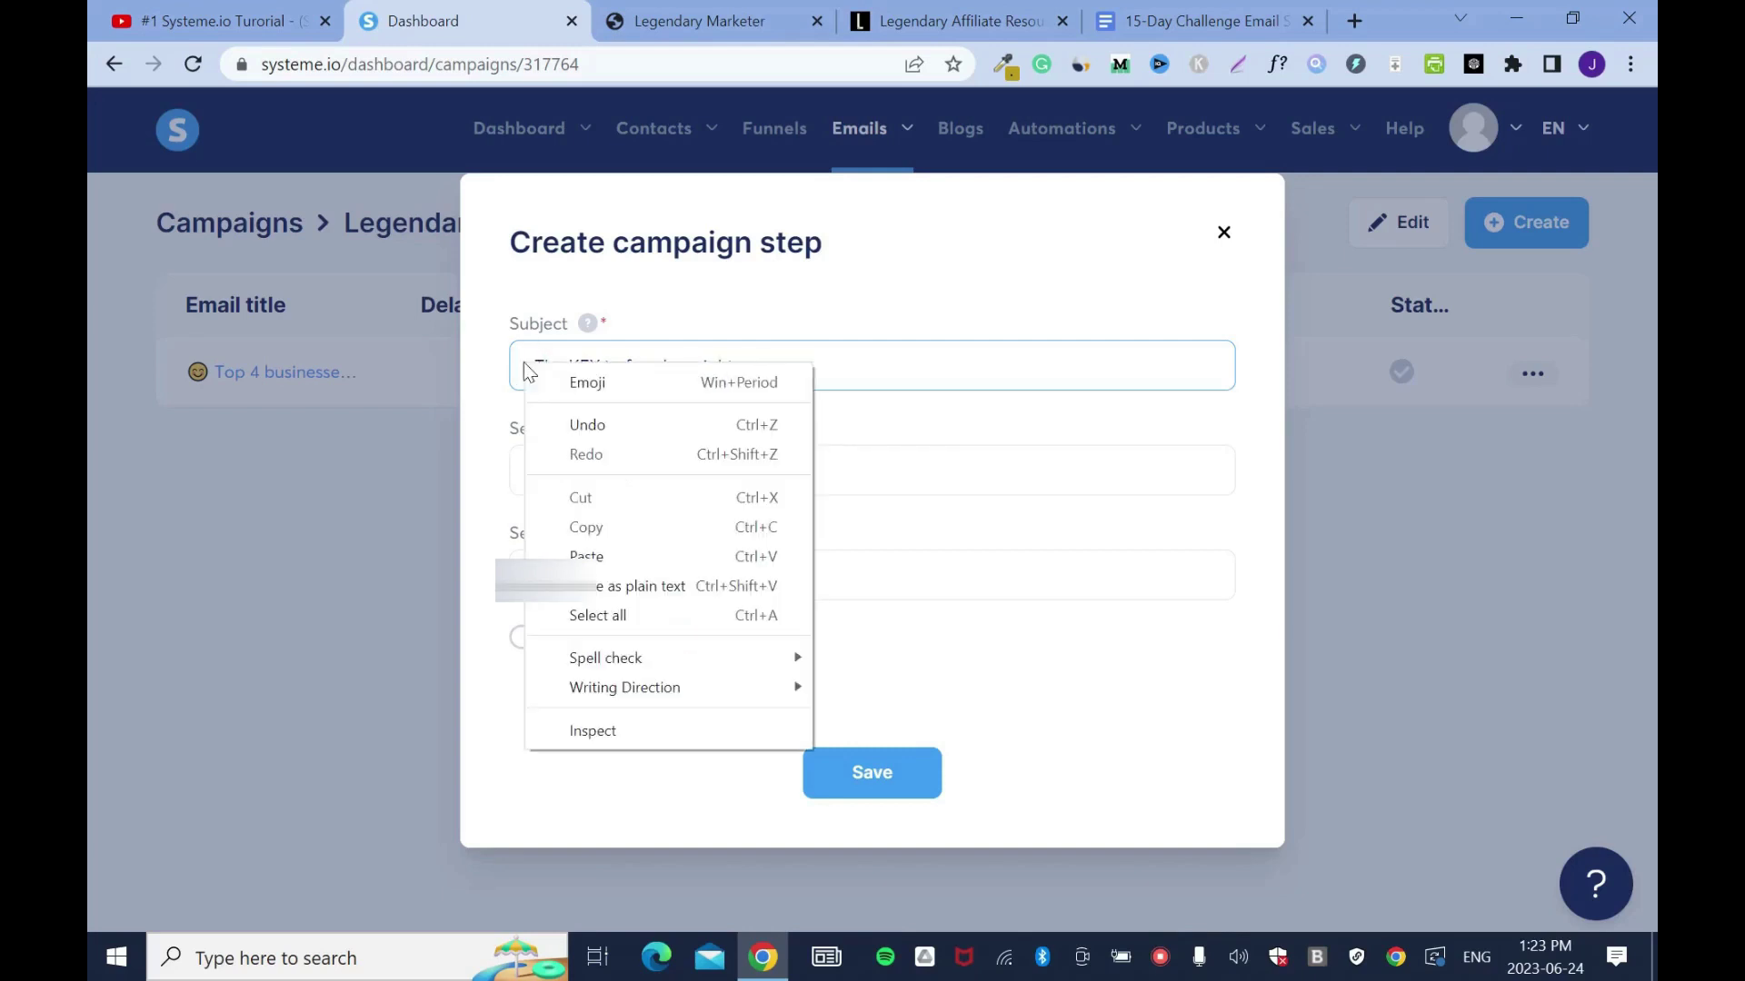
pyautogui.click(622, 378)
pyautogui.click(906, 573)
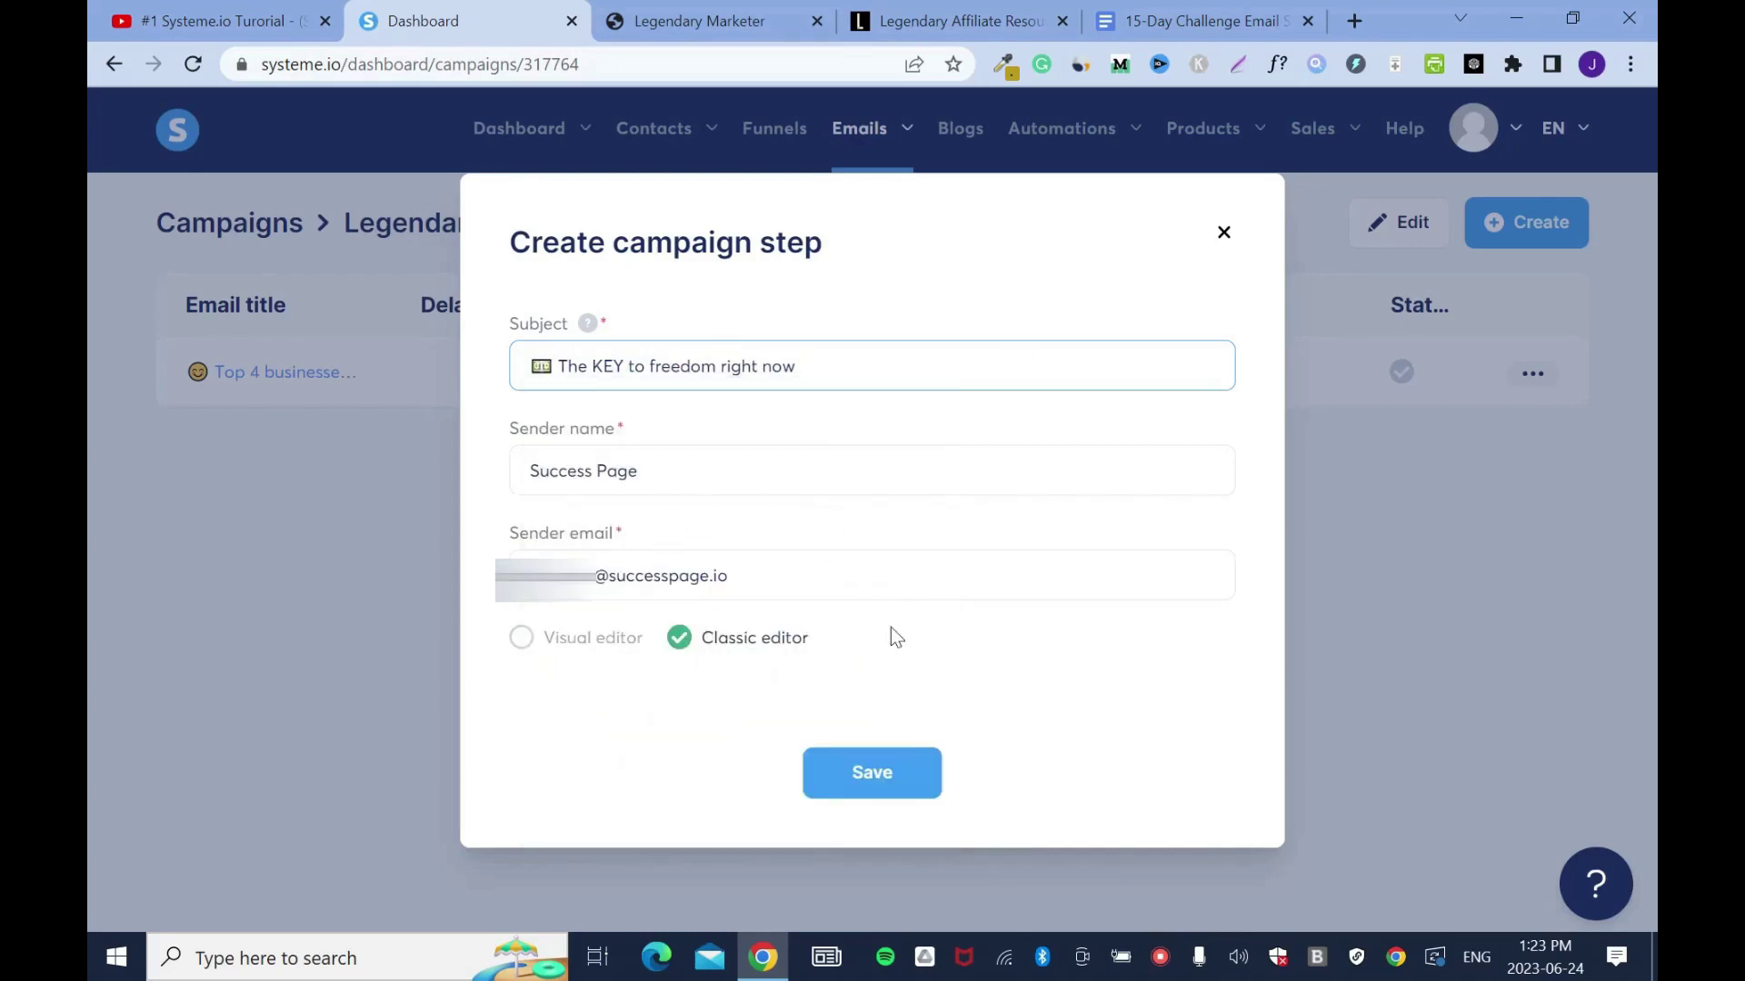
# Set the sender name to 'Blogsdom & SuccessPage.io'
pyautogui.click(531, 470)
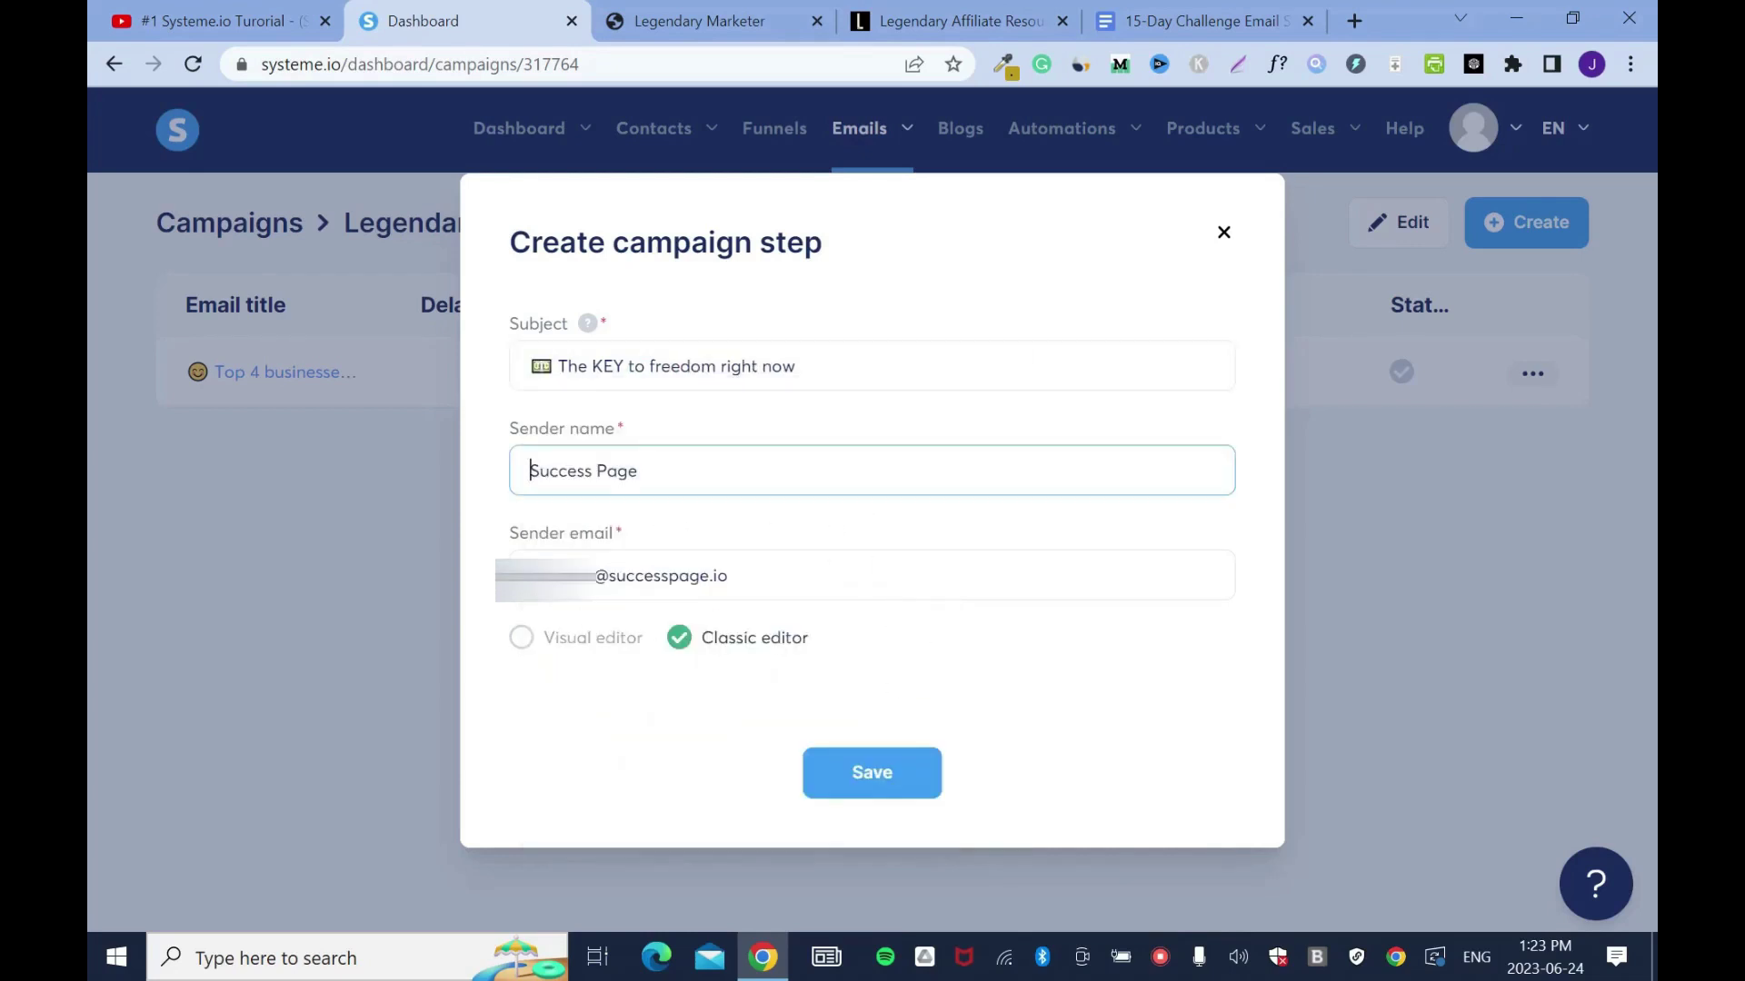
pyautogui.write('Blogsdom')
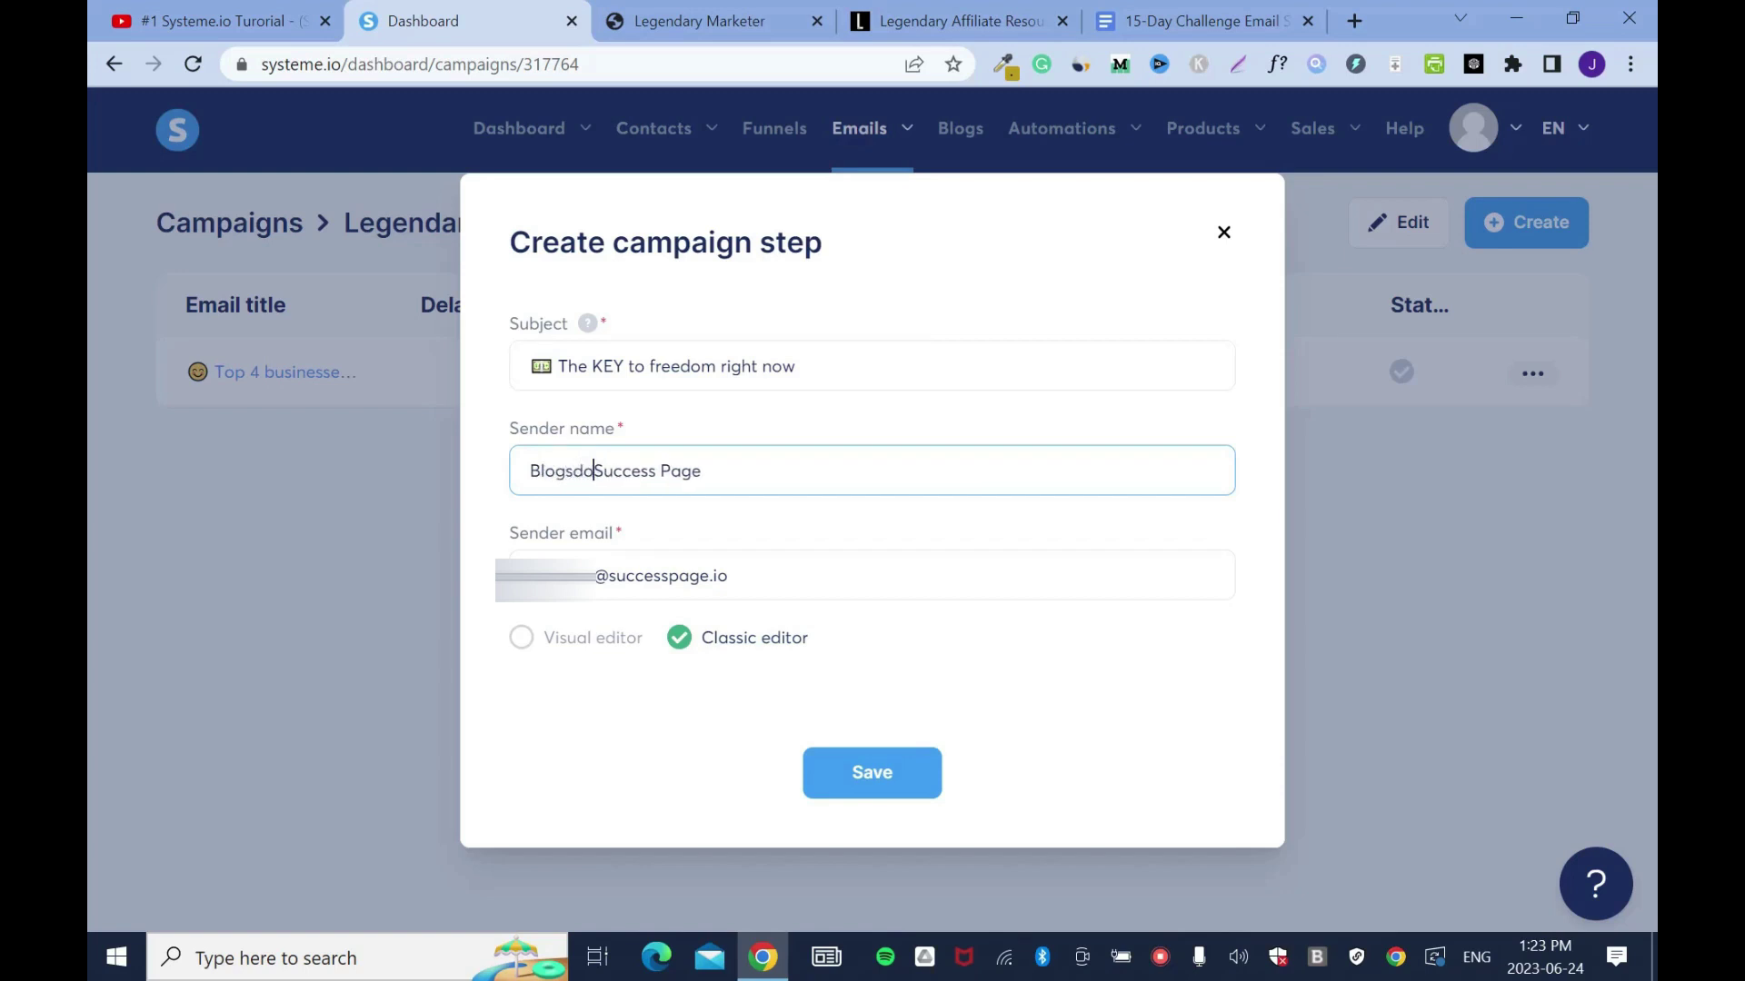
pyautogui.write(' &')
pyautogui.click(697, 469)
pyautogui.press('BackSpace')
pyautogui.write('.io')
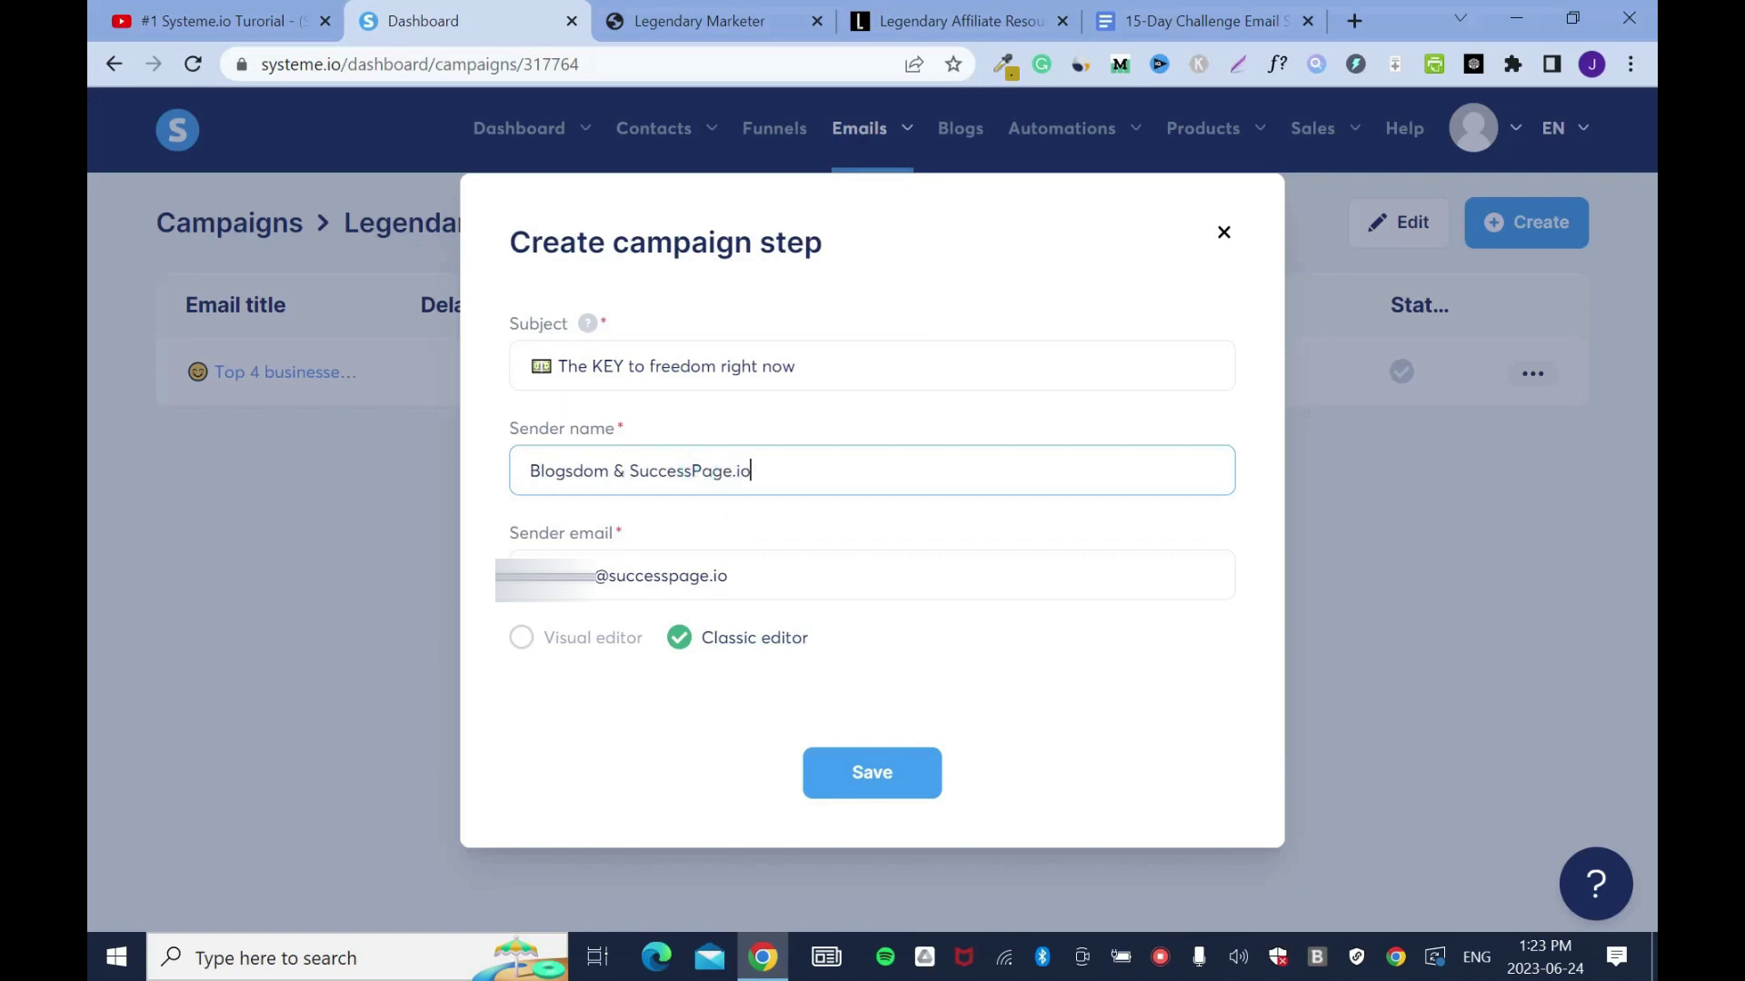
# Save the new email step and paste the Email Swipe #5 text into its body
pyautogui.click(903, 774)
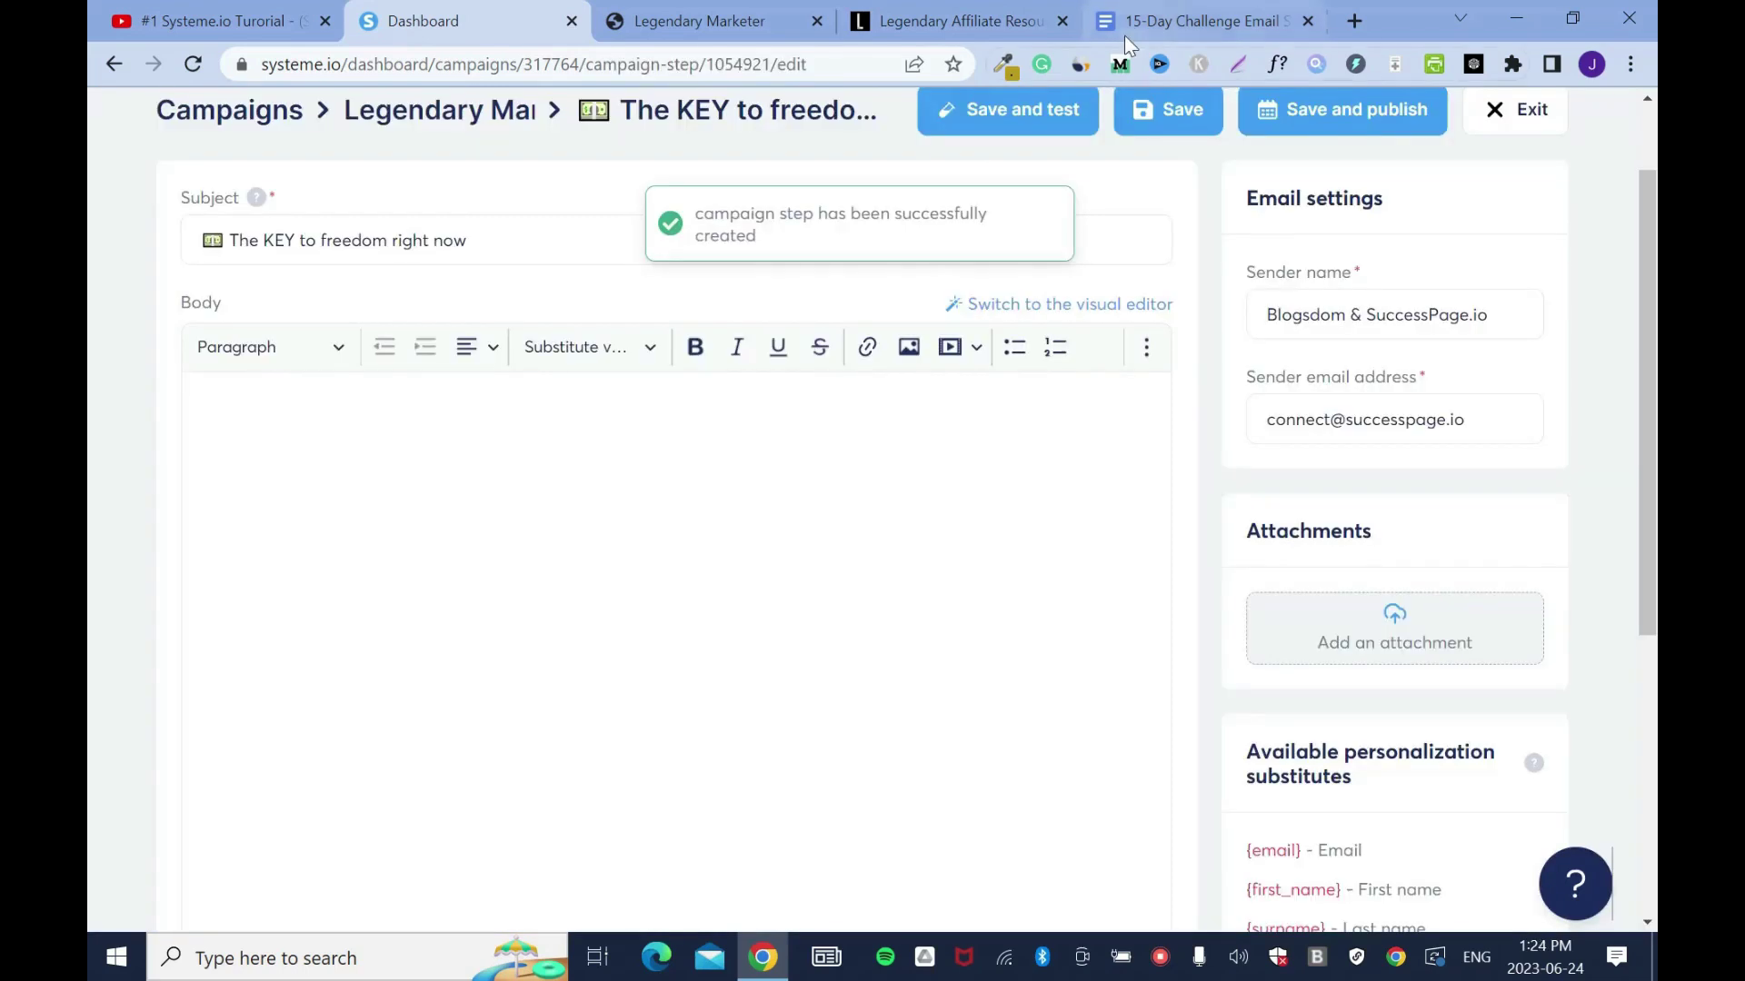
pyautogui.click(1134, 27)
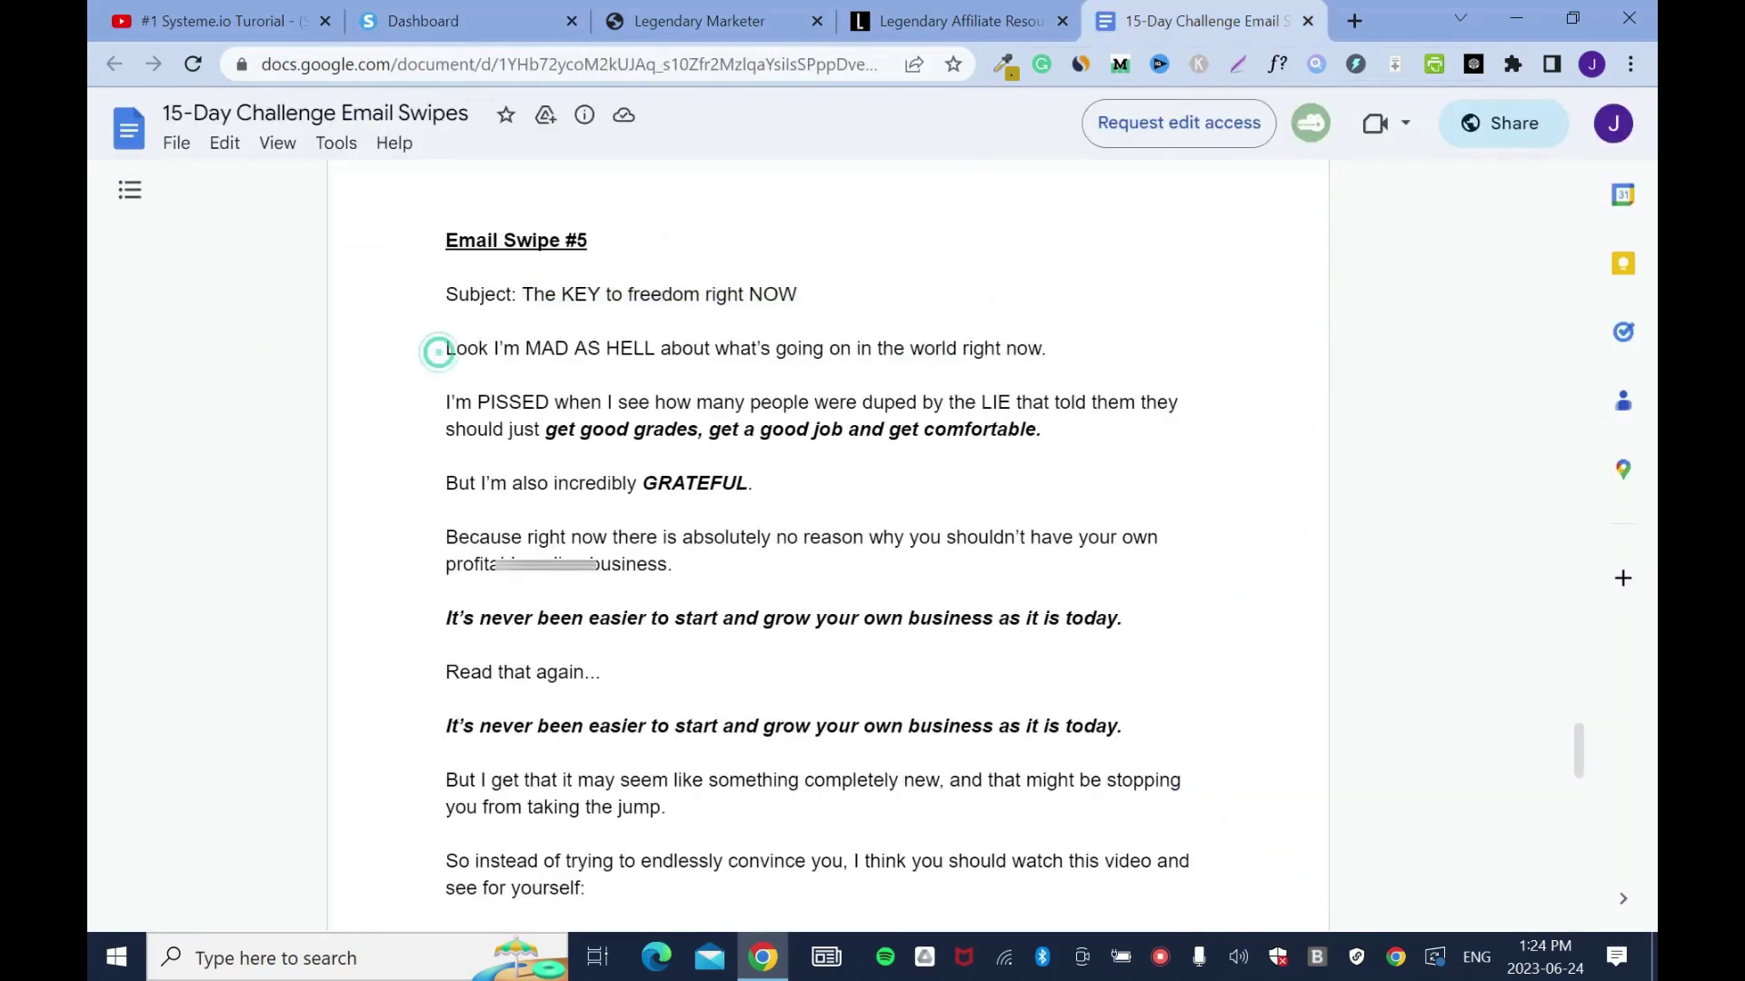
pyautogui.moveTo(445, 349); pyautogui.dragTo(673, 636)
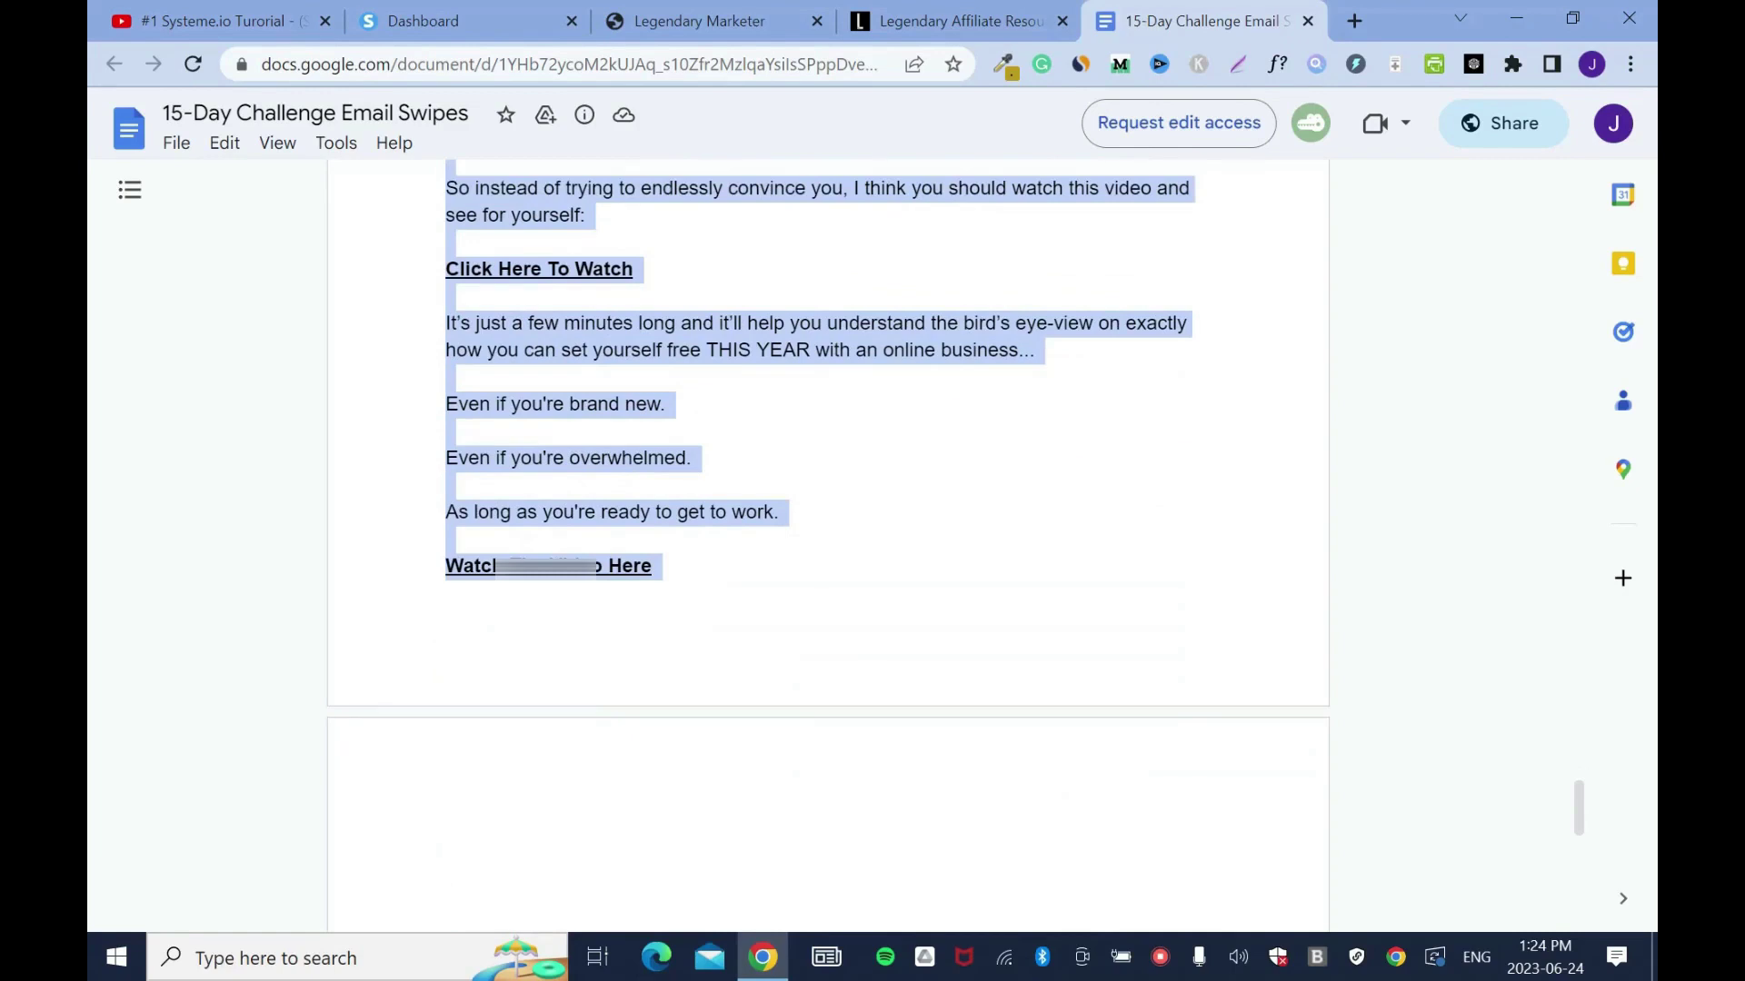
pyautogui.click(448, 22)
pyautogui.click(378, 498)
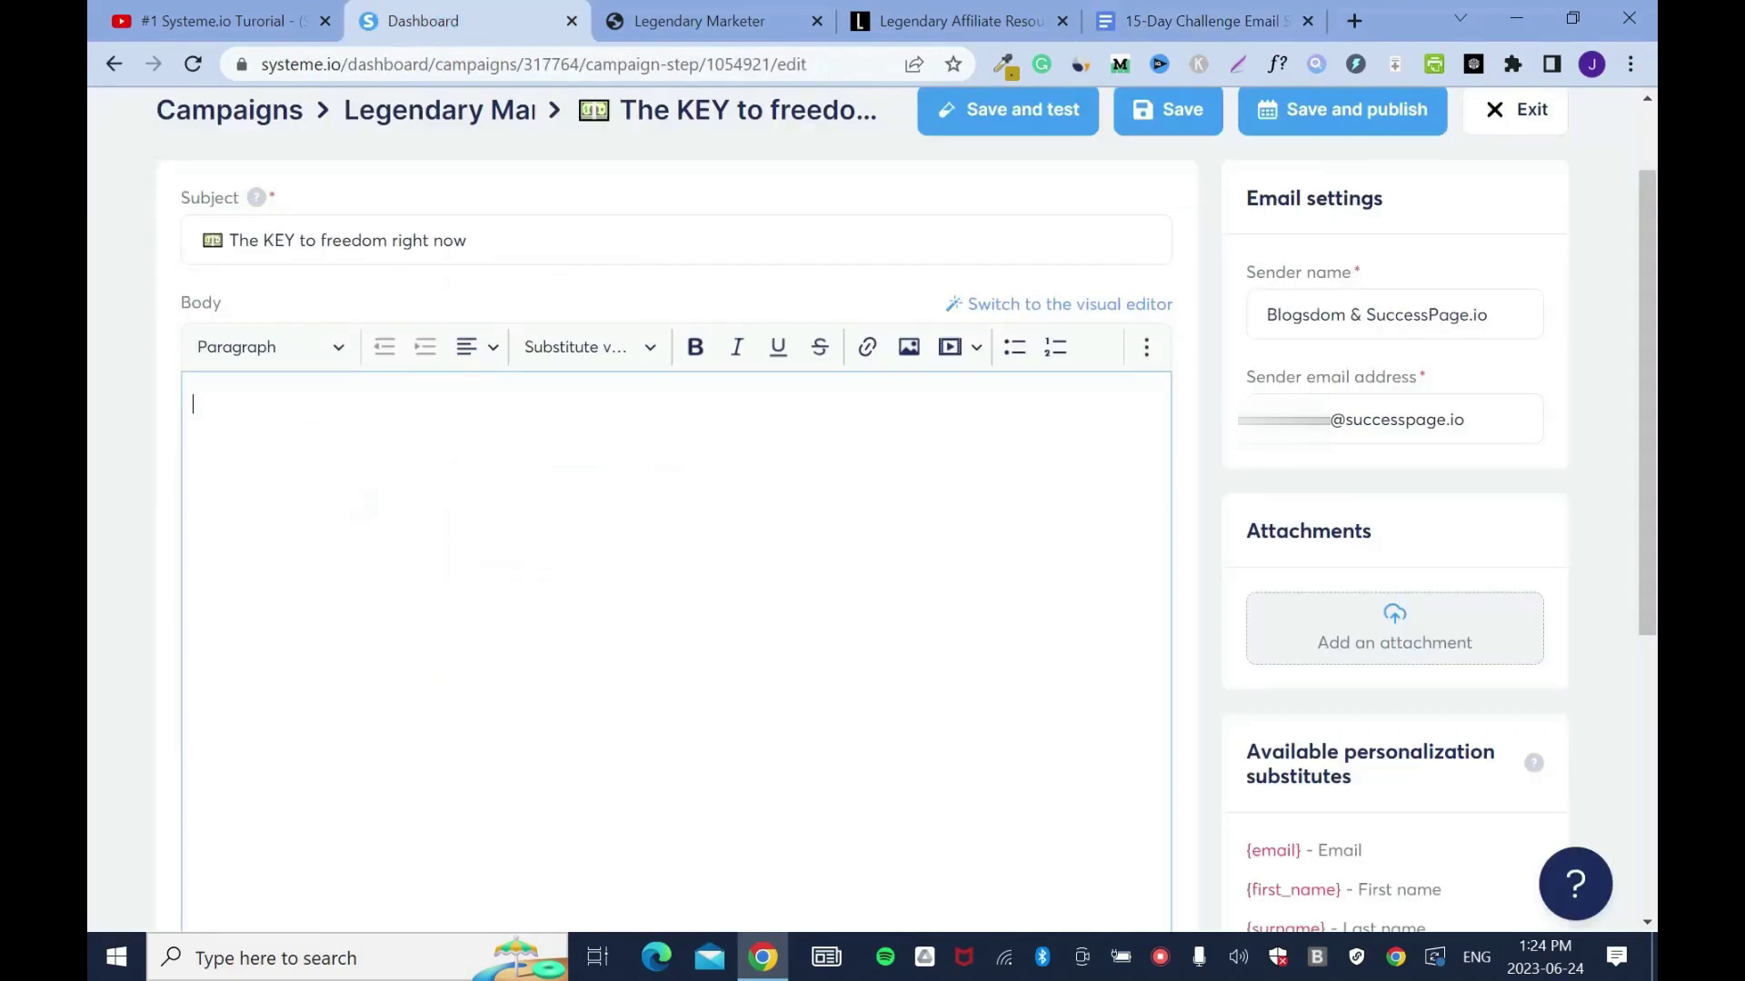
pyautogui.hotkey('ctrl', 'v')
# Copy the Legendary Marketer sales-page affiliate link and select the 'Click Here To Watch' line
pyautogui.click(699, 21)
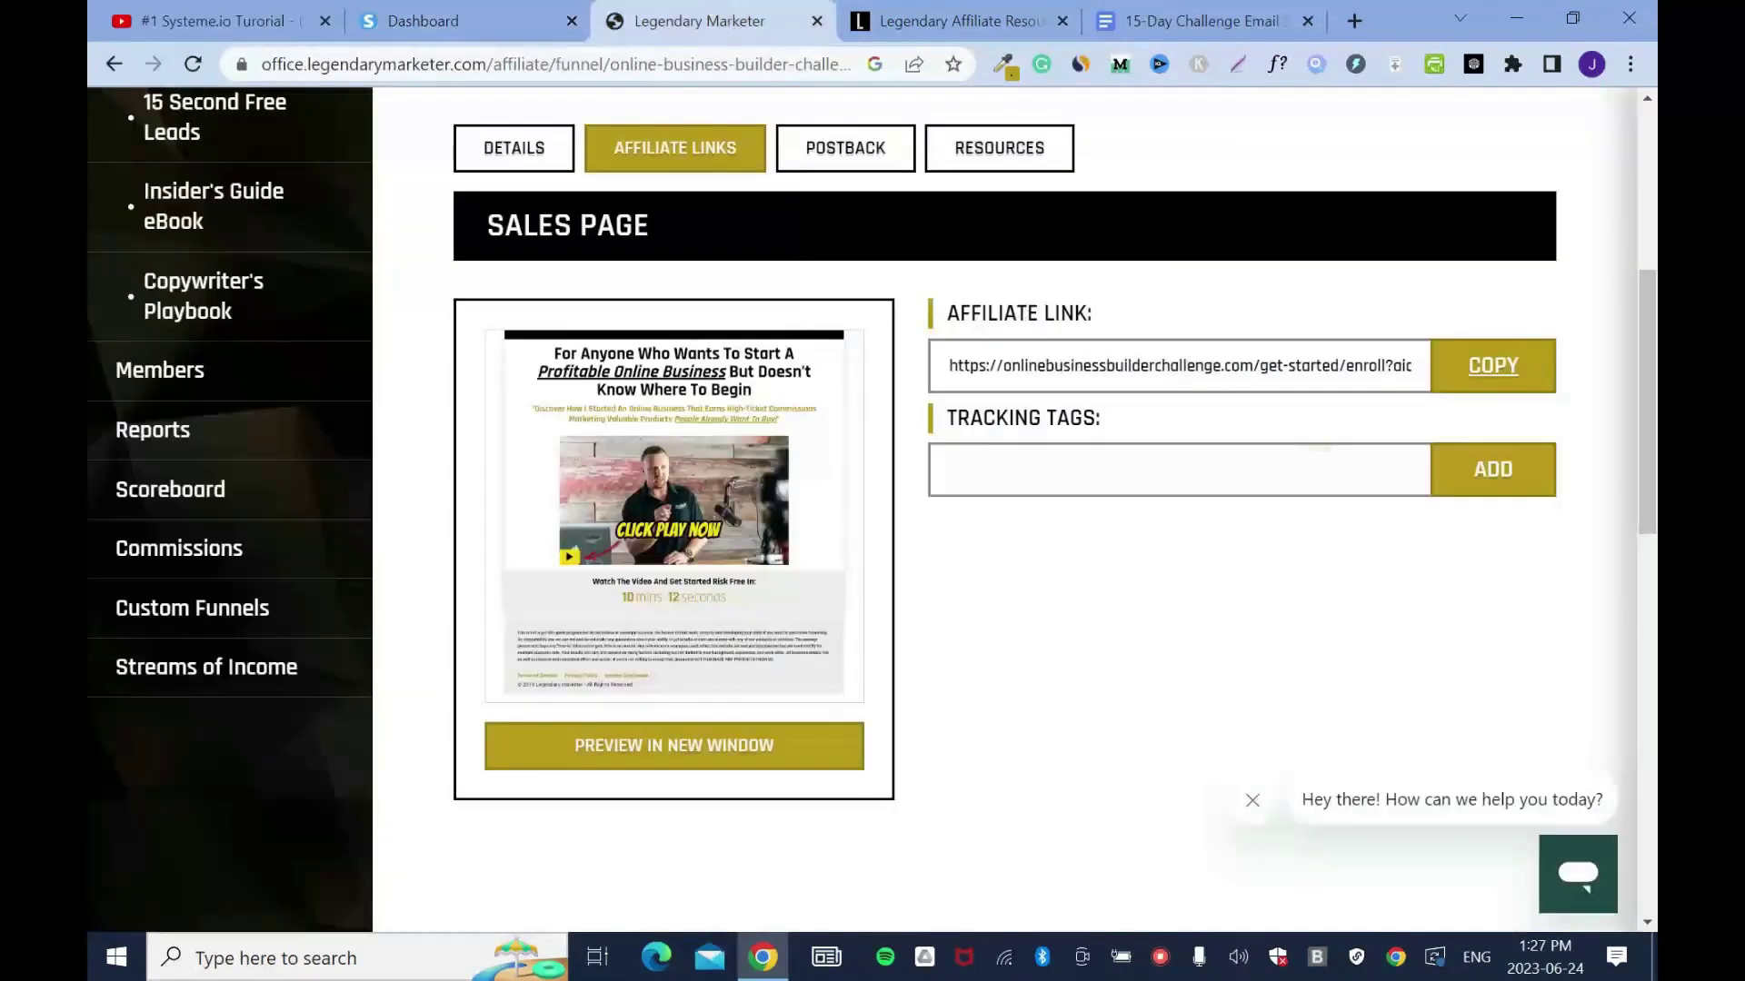
pyautogui.click(1500, 365)
pyautogui.click(440, 22)
pyautogui.tripleClick(346, 632)
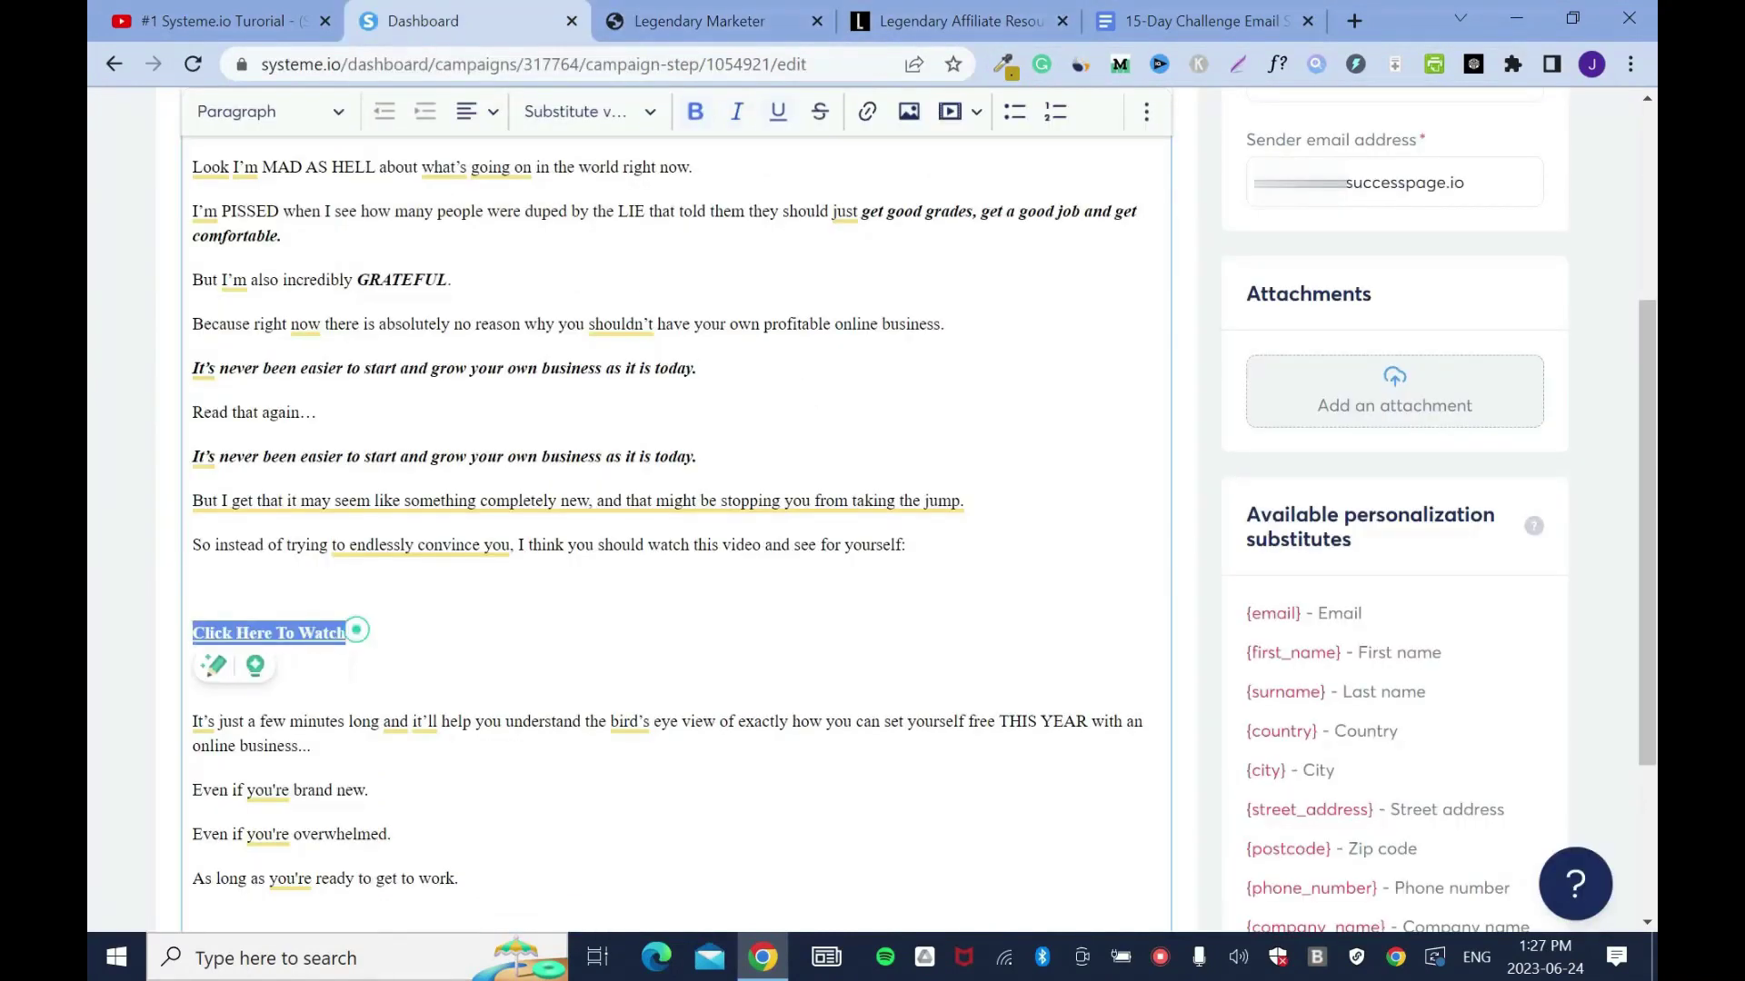
# Link the 'Click Here To Watch' line to the copied affiliate sales-page URL
pyautogui.click(866, 118)
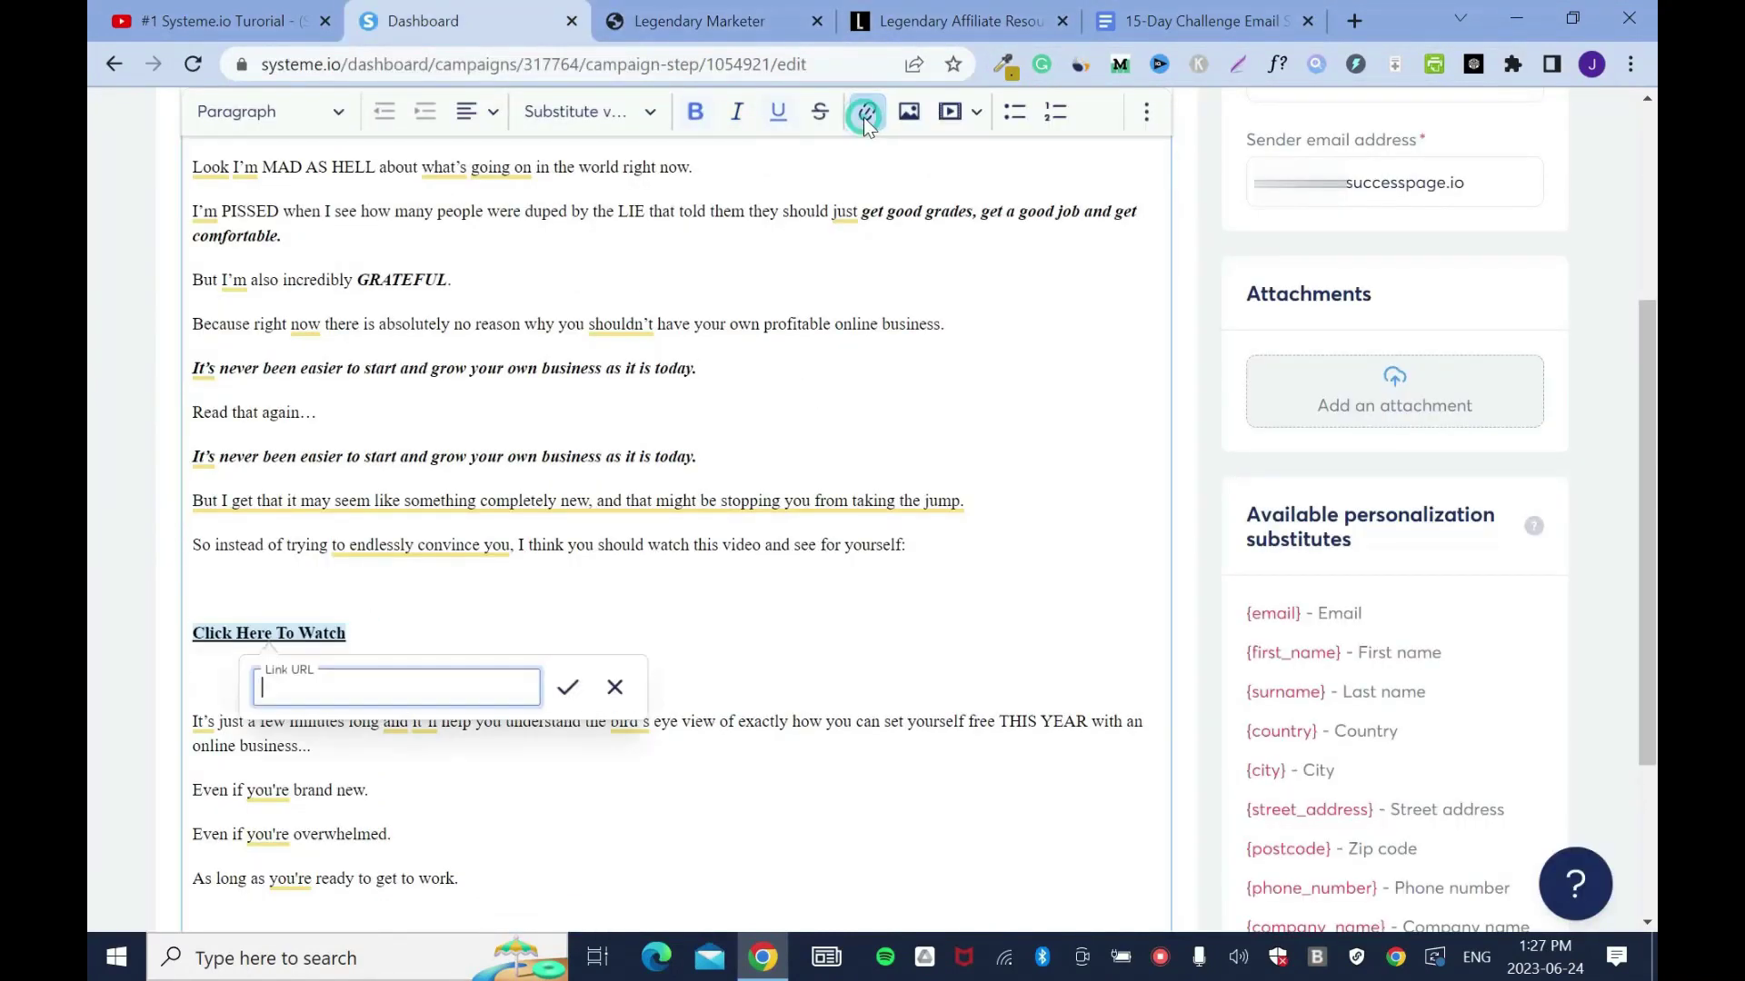
pyautogui.hotkey('ctrl', 'v')
pyautogui.press('Return')
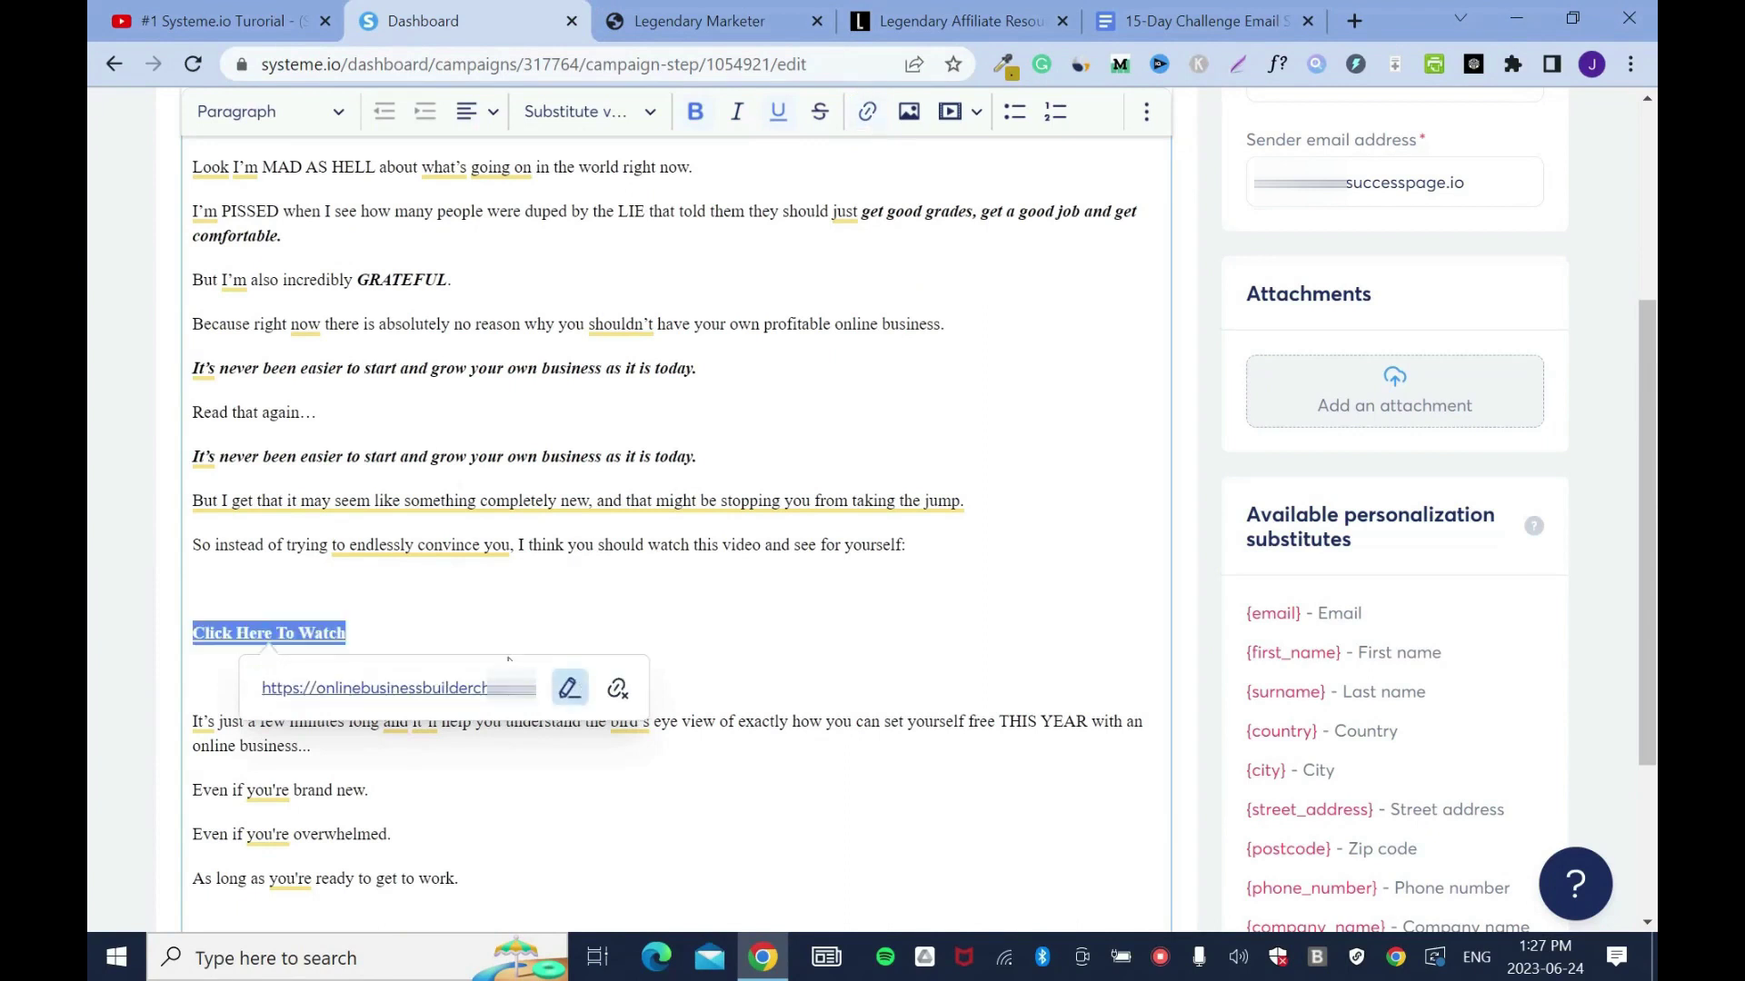
# Colour the 'Click Here To Watch' link text red, after first trying green
pyautogui.click(1146, 111)
pyautogui.click(1147, 113)
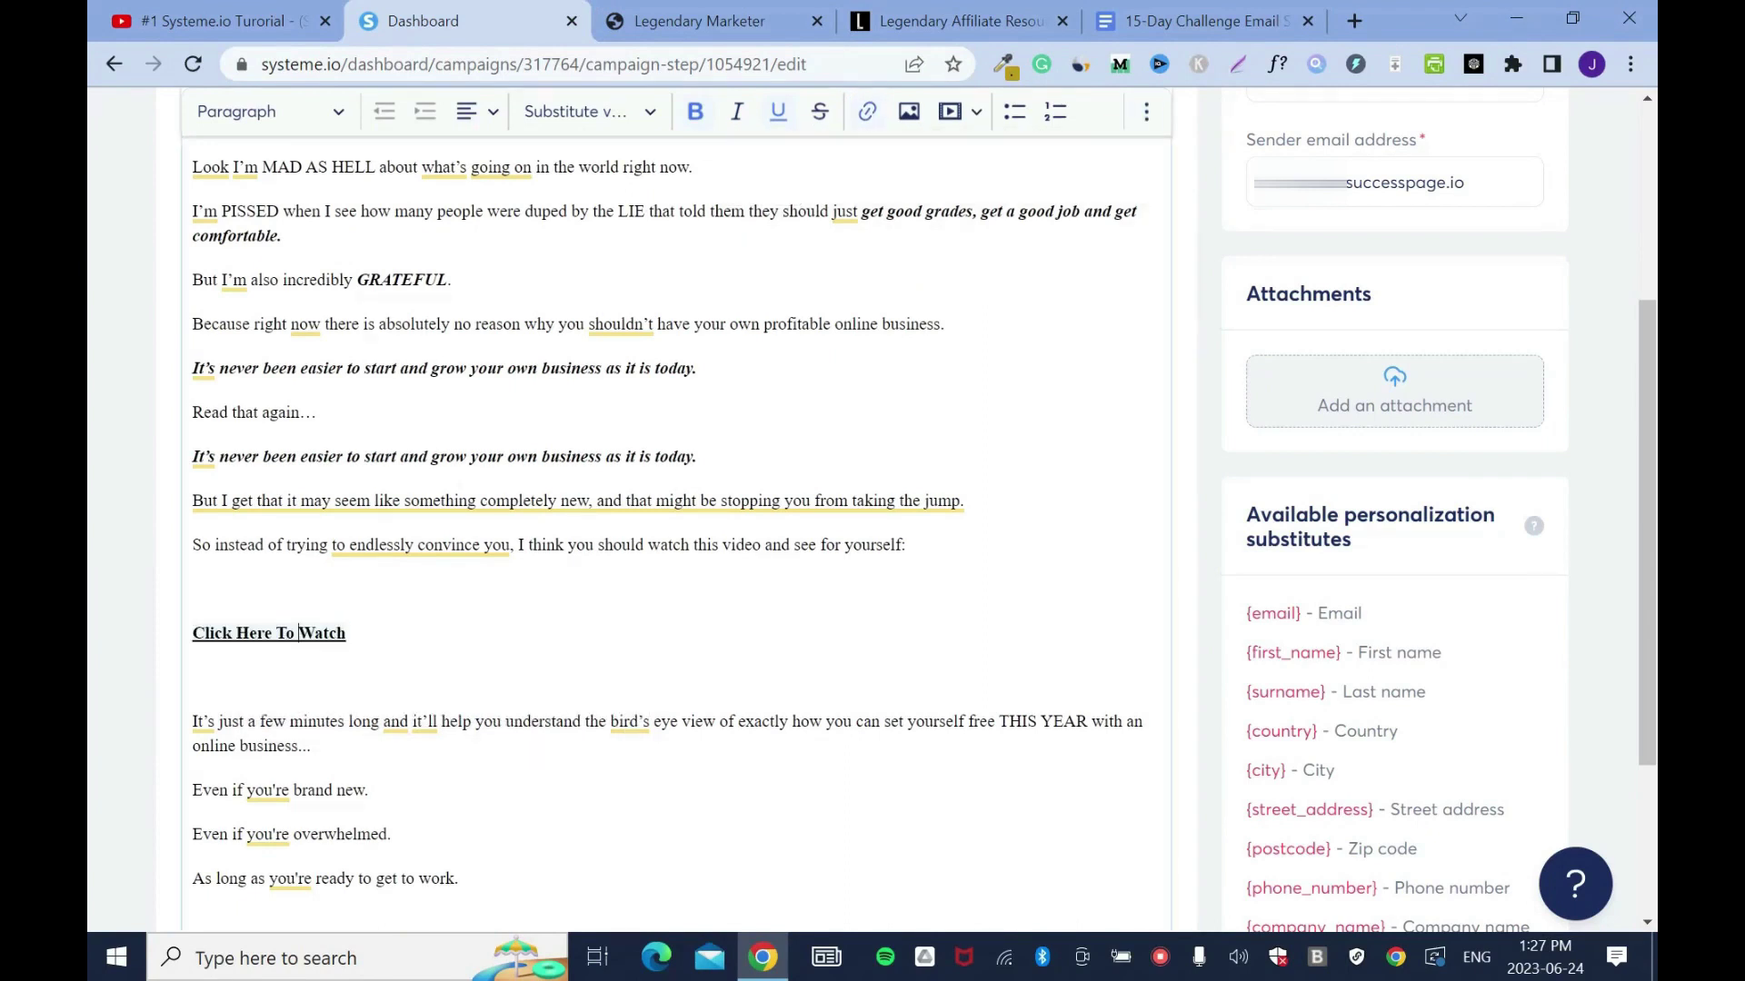
pyautogui.click(1146, 113)
pyautogui.click(777, 156)
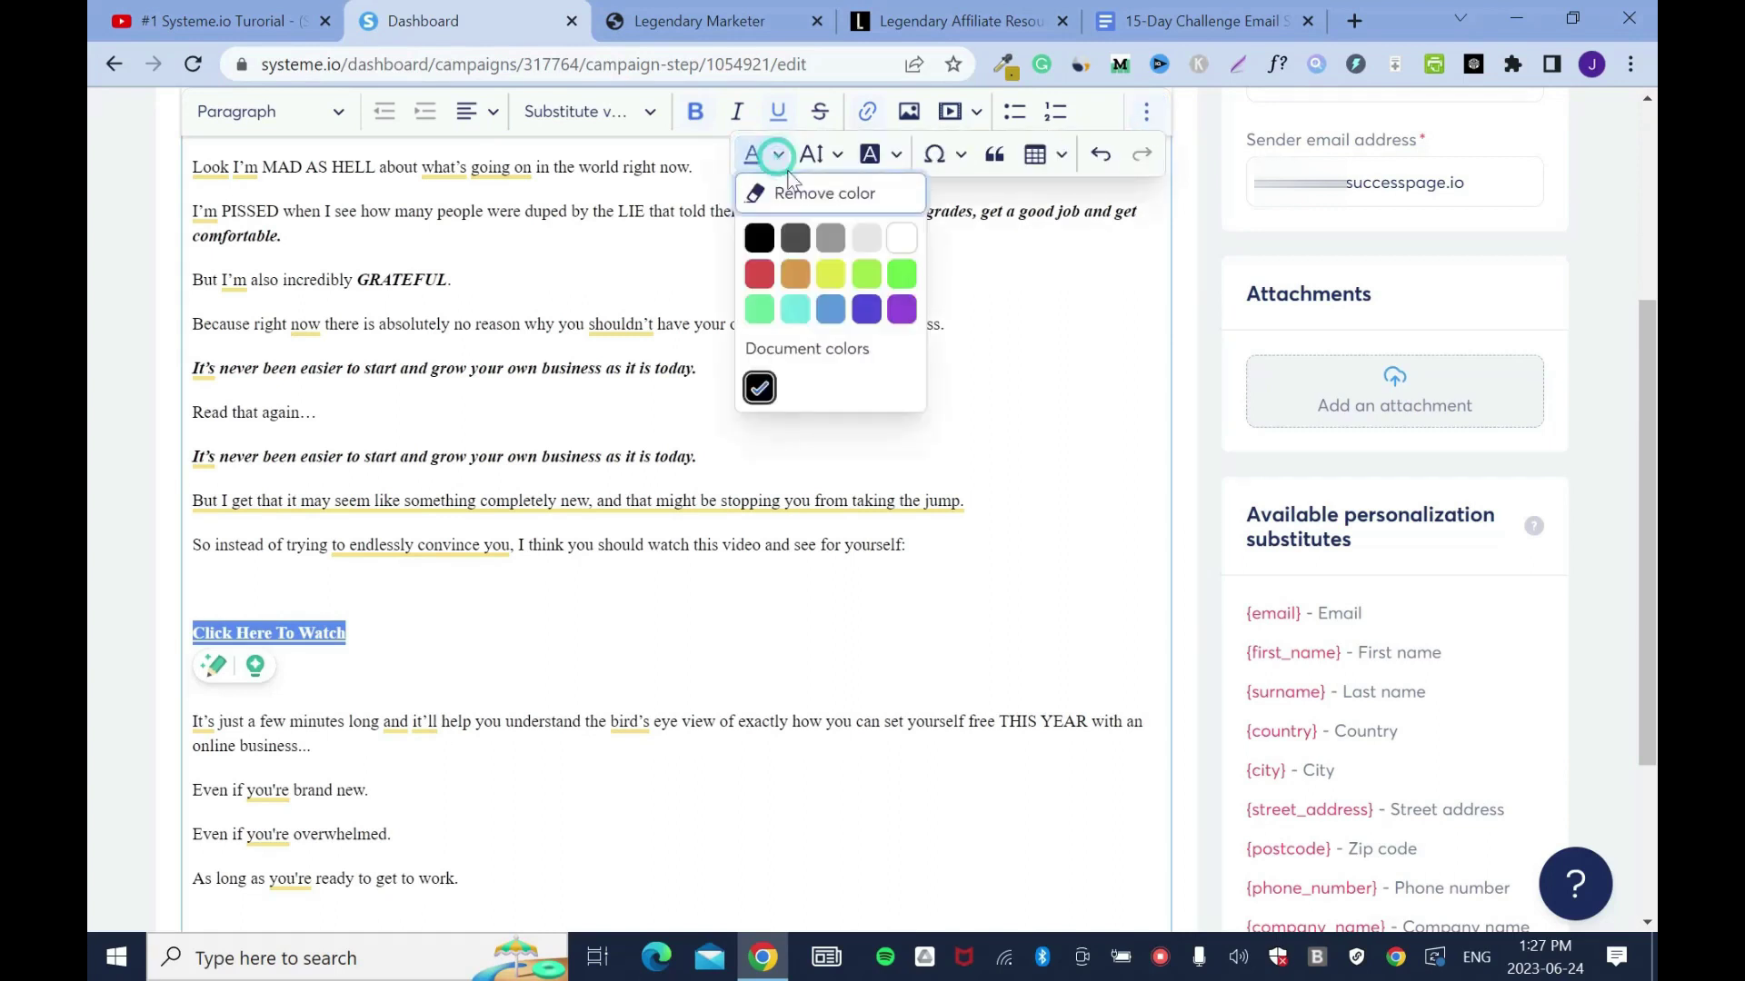
pyautogui.click(904, 274)
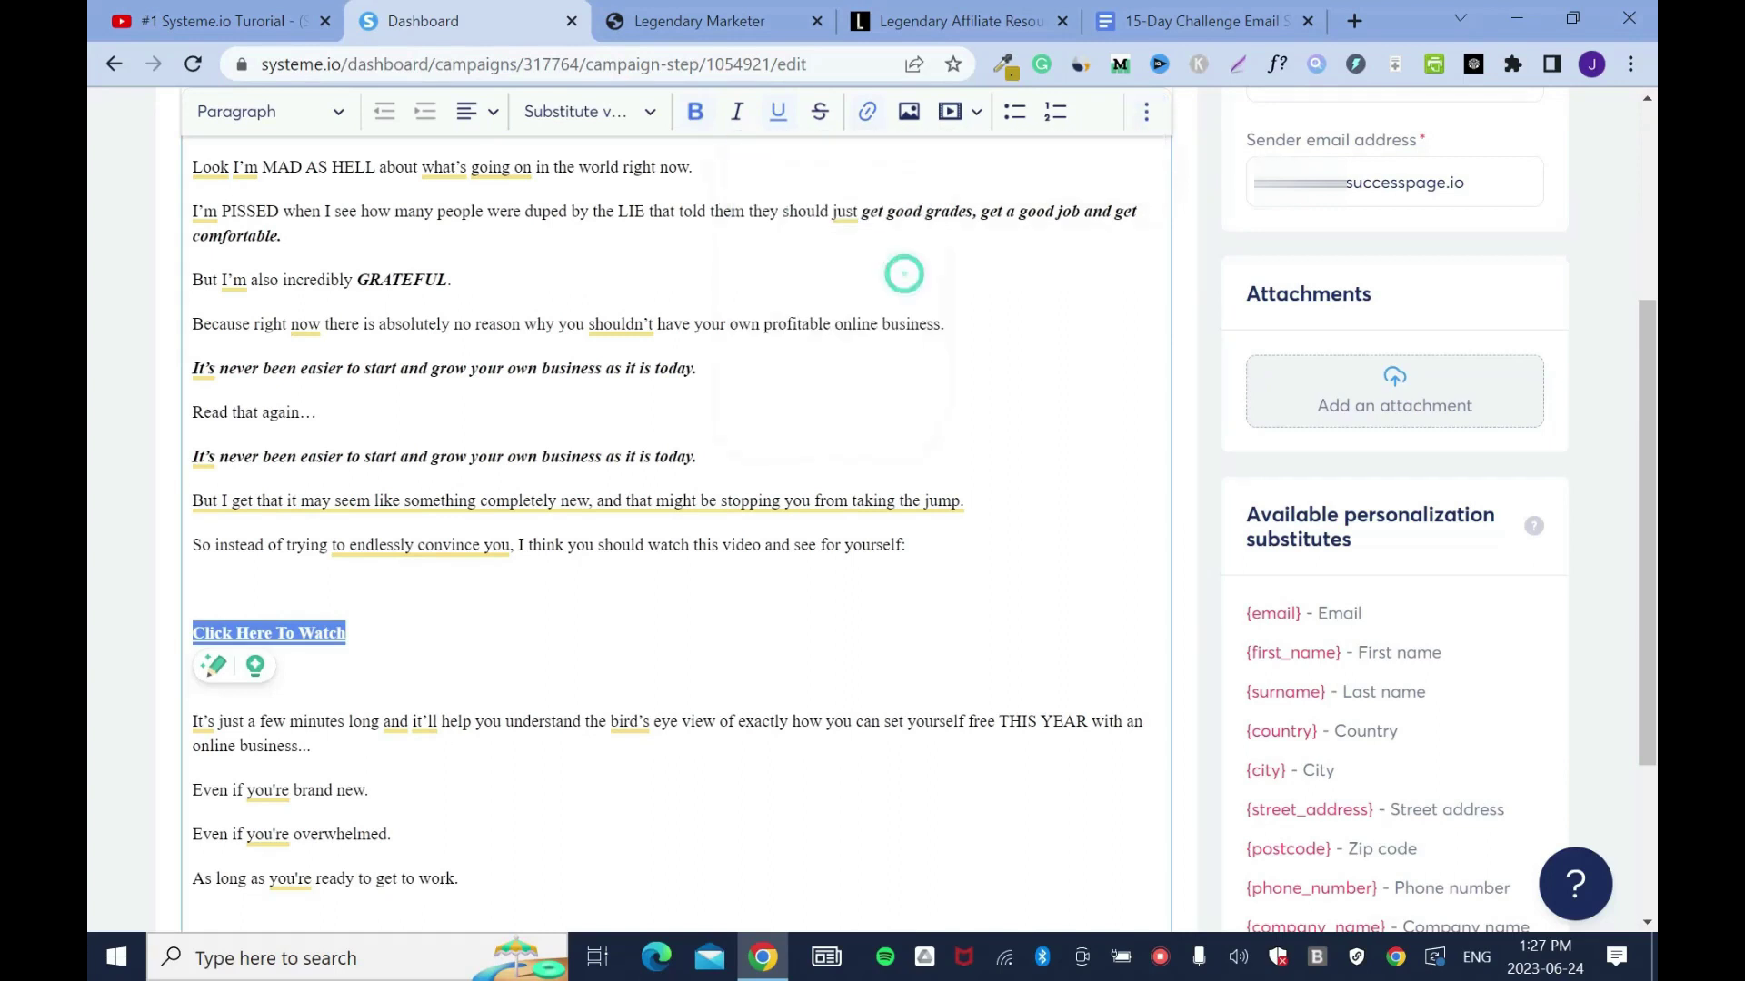
pyautogui.click(906, 544)
pyautogui.moveTo(347, 633); pyautogui.dragTo(192, 633)
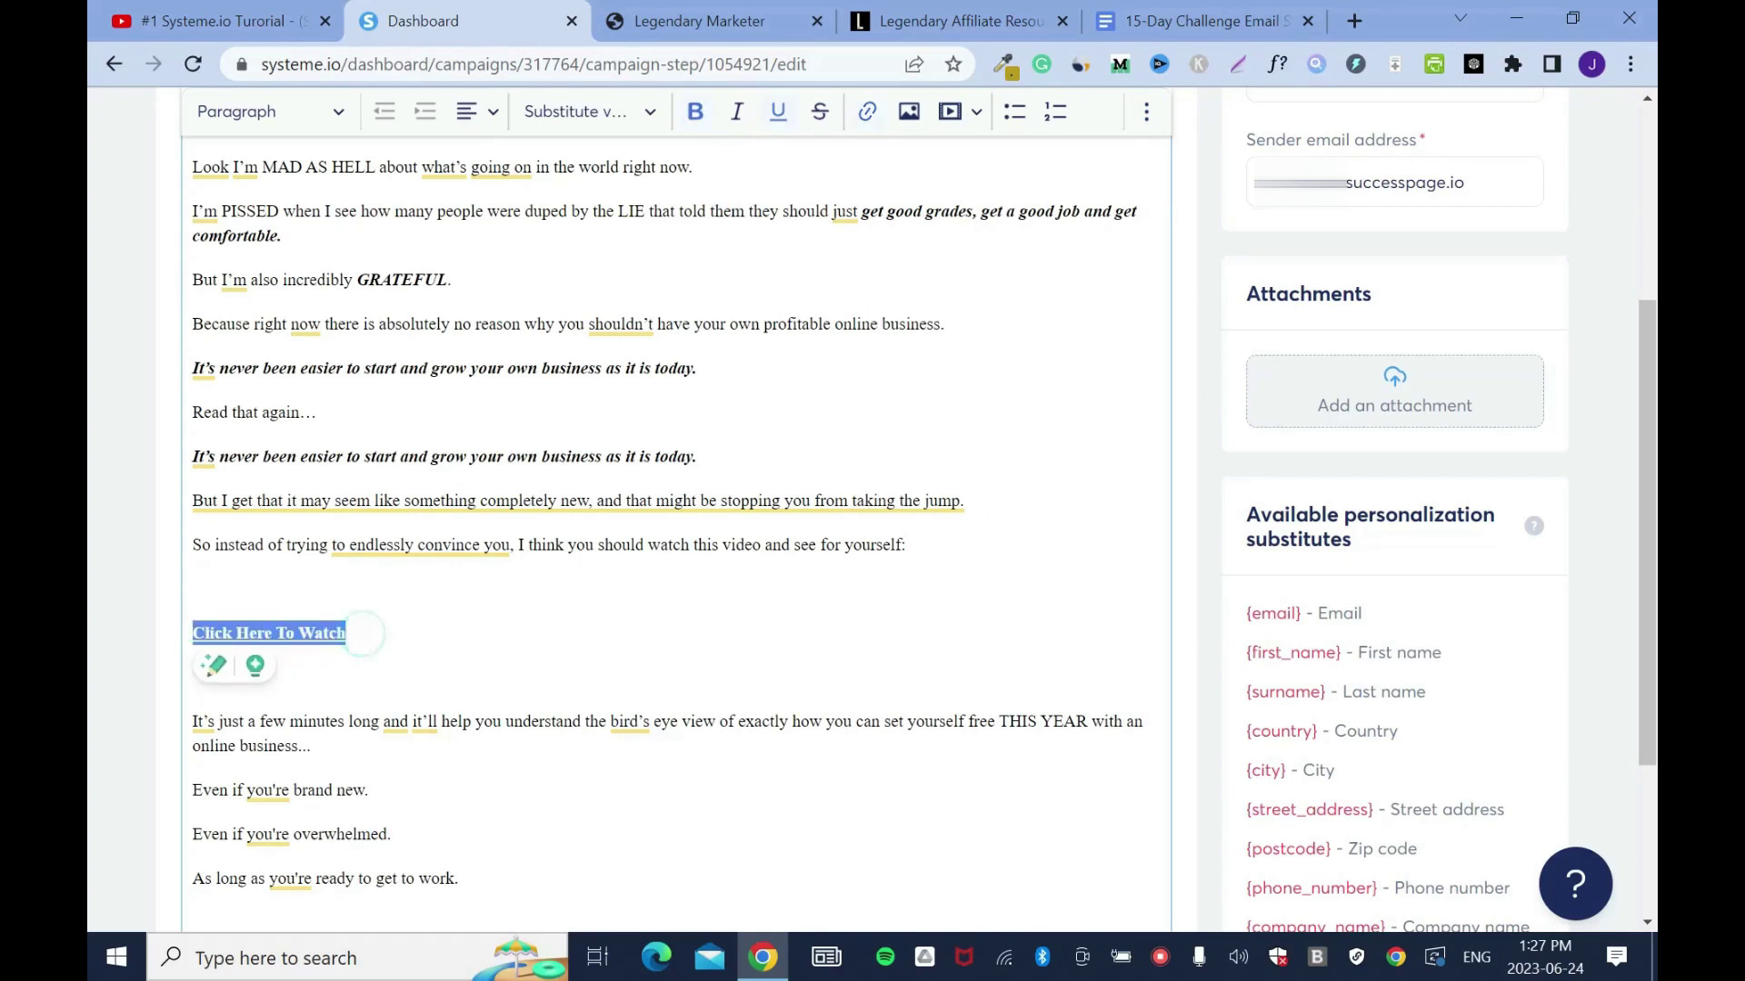
pyautogui.click(1146, 111)
pyautogui.click(760, 155)
pyautogui.click(761, 275)
pyautogui.click(525, 612)
pyautogui.scroll(4, 525, 612)
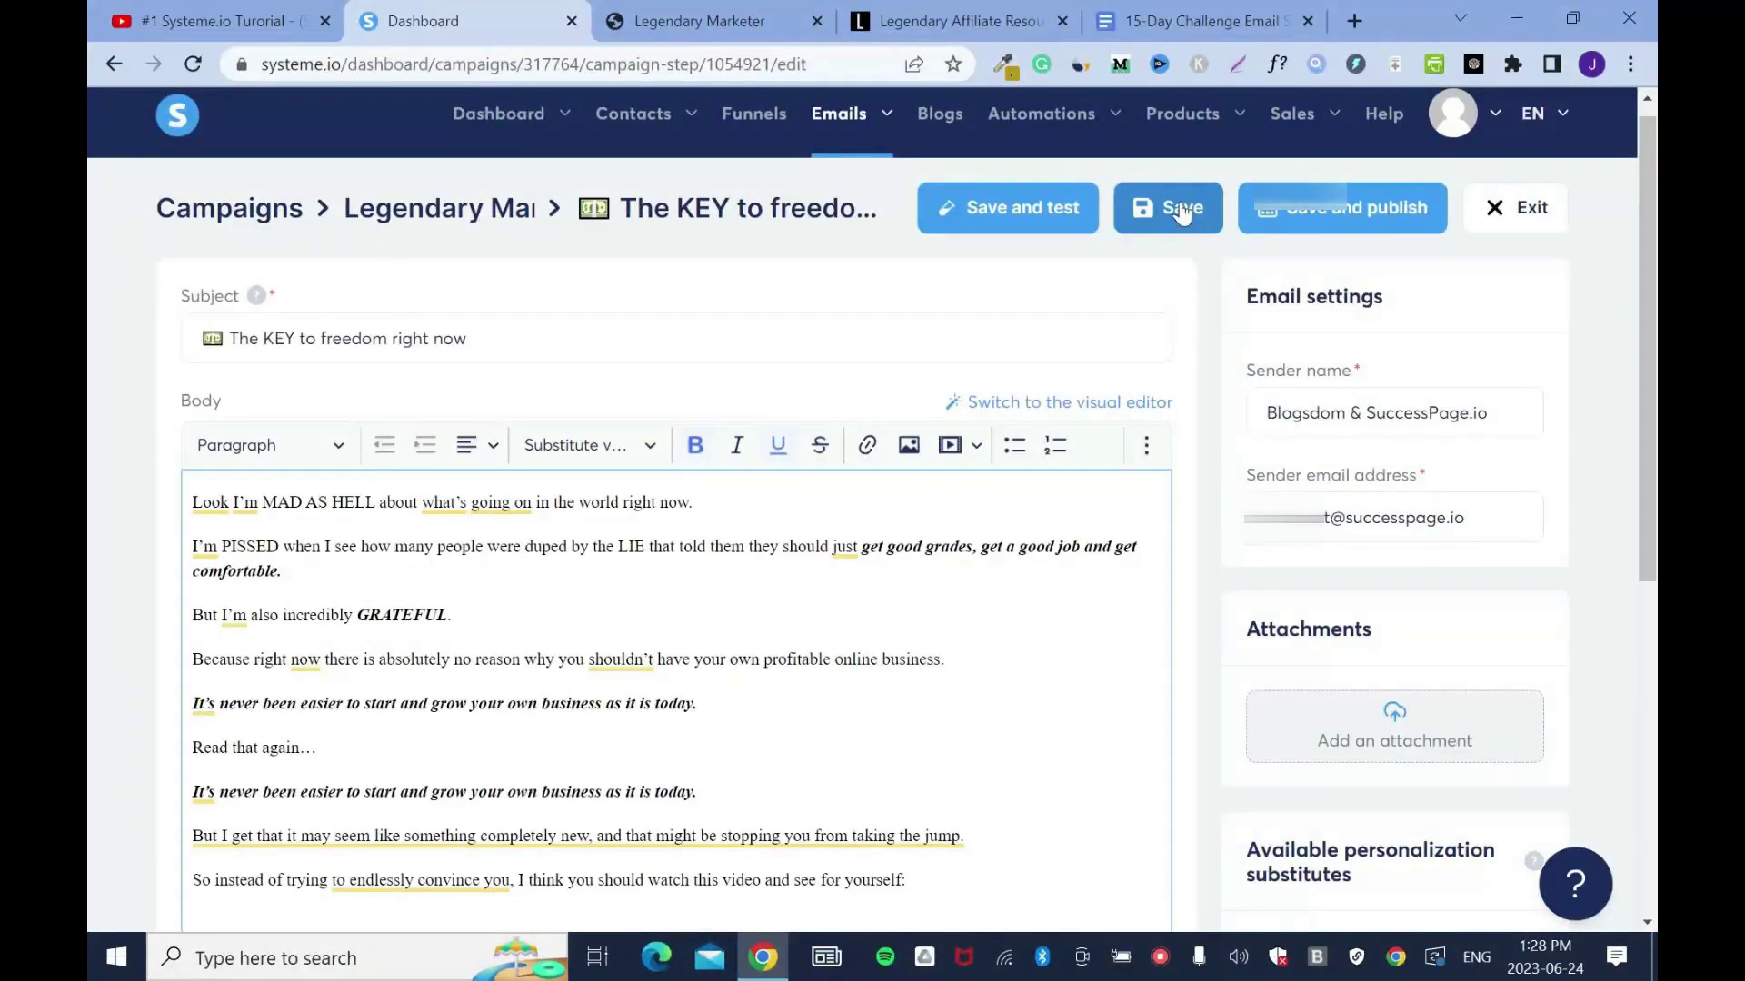
# Save the email, then activate 'Top 4 businesses to run this year' with a 1-minute delay
pyautogui.click(1182, 210)
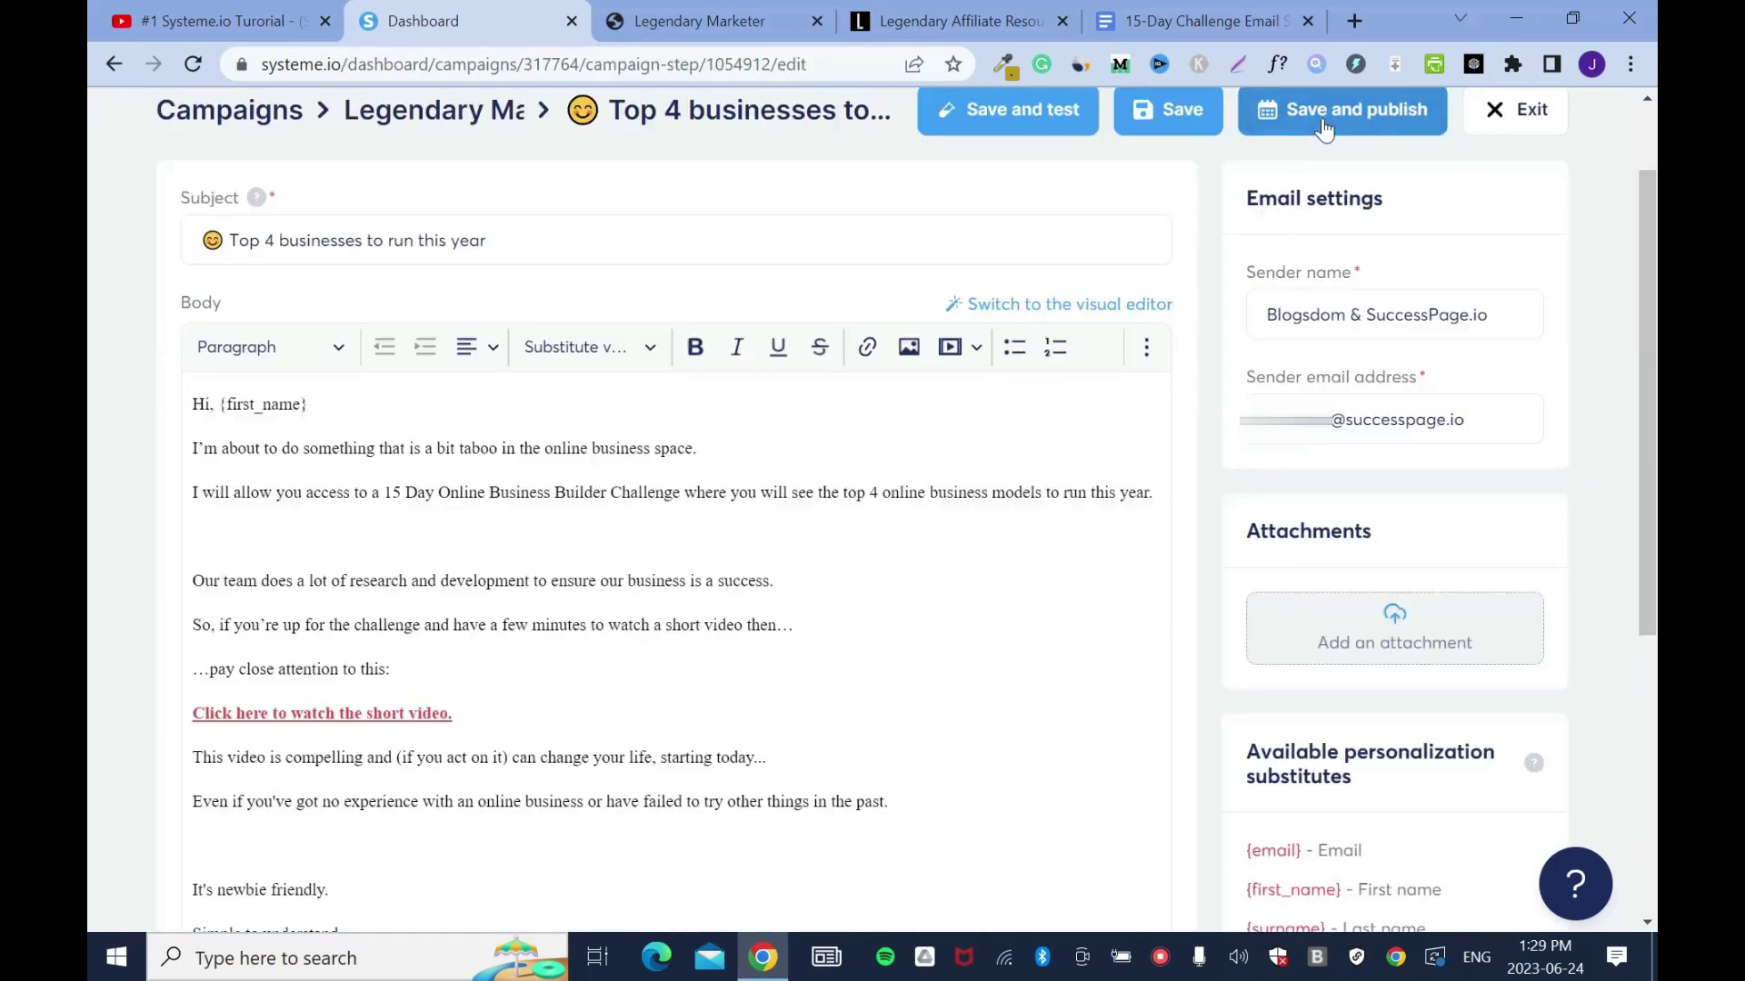
pyautogui.click(1341, 109)
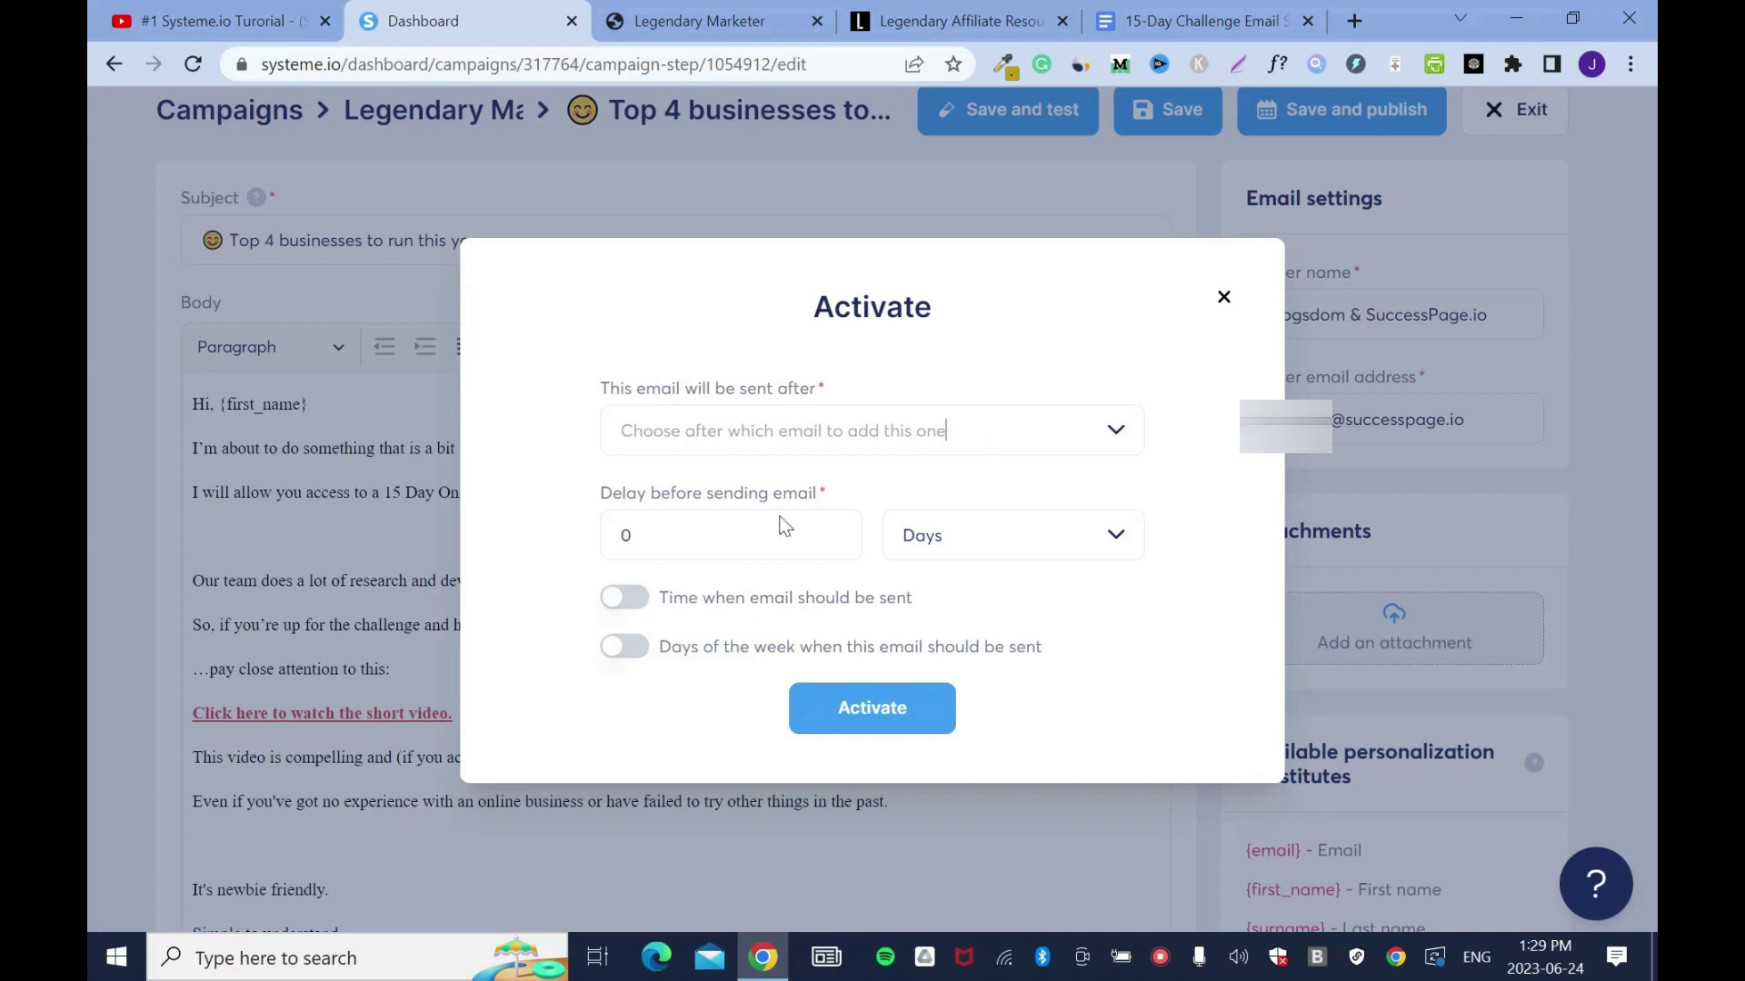
pyautogui.click(627, 531)
pyautogui.press('BackSpace')
pyautogui.write('1')
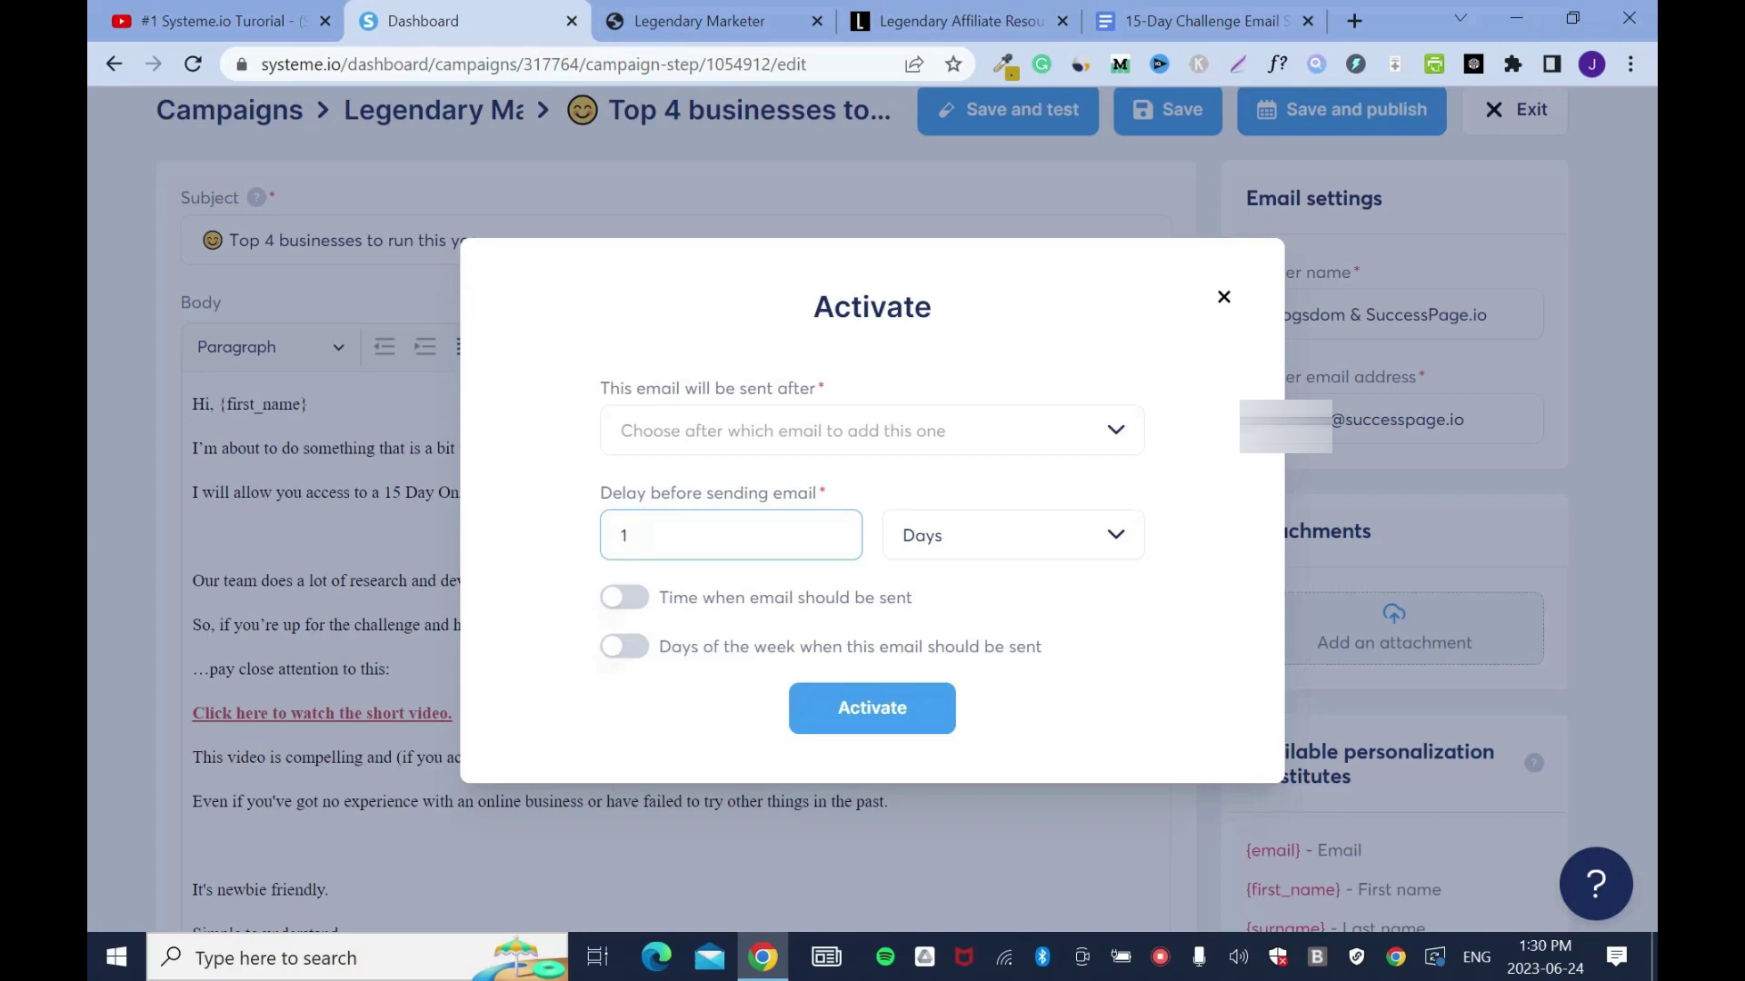
pyautogui.click(1117, 537)
pyautogui.click(979, 695)
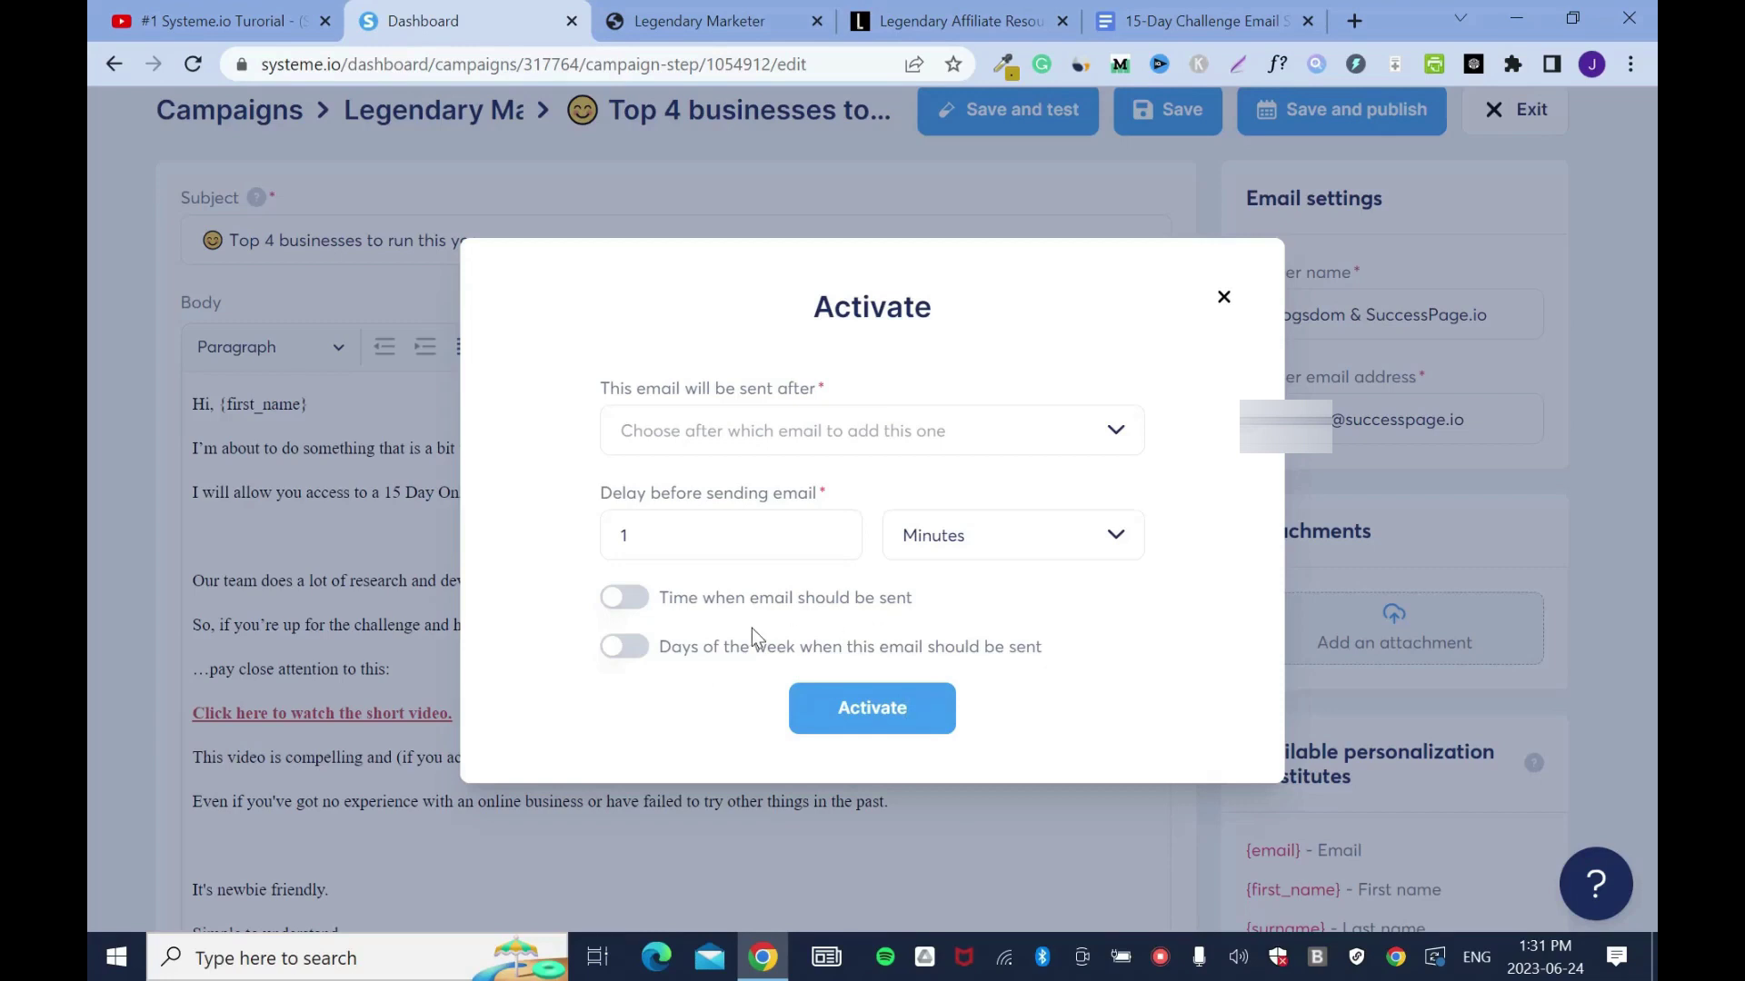
pyautogui.click(872, 708)
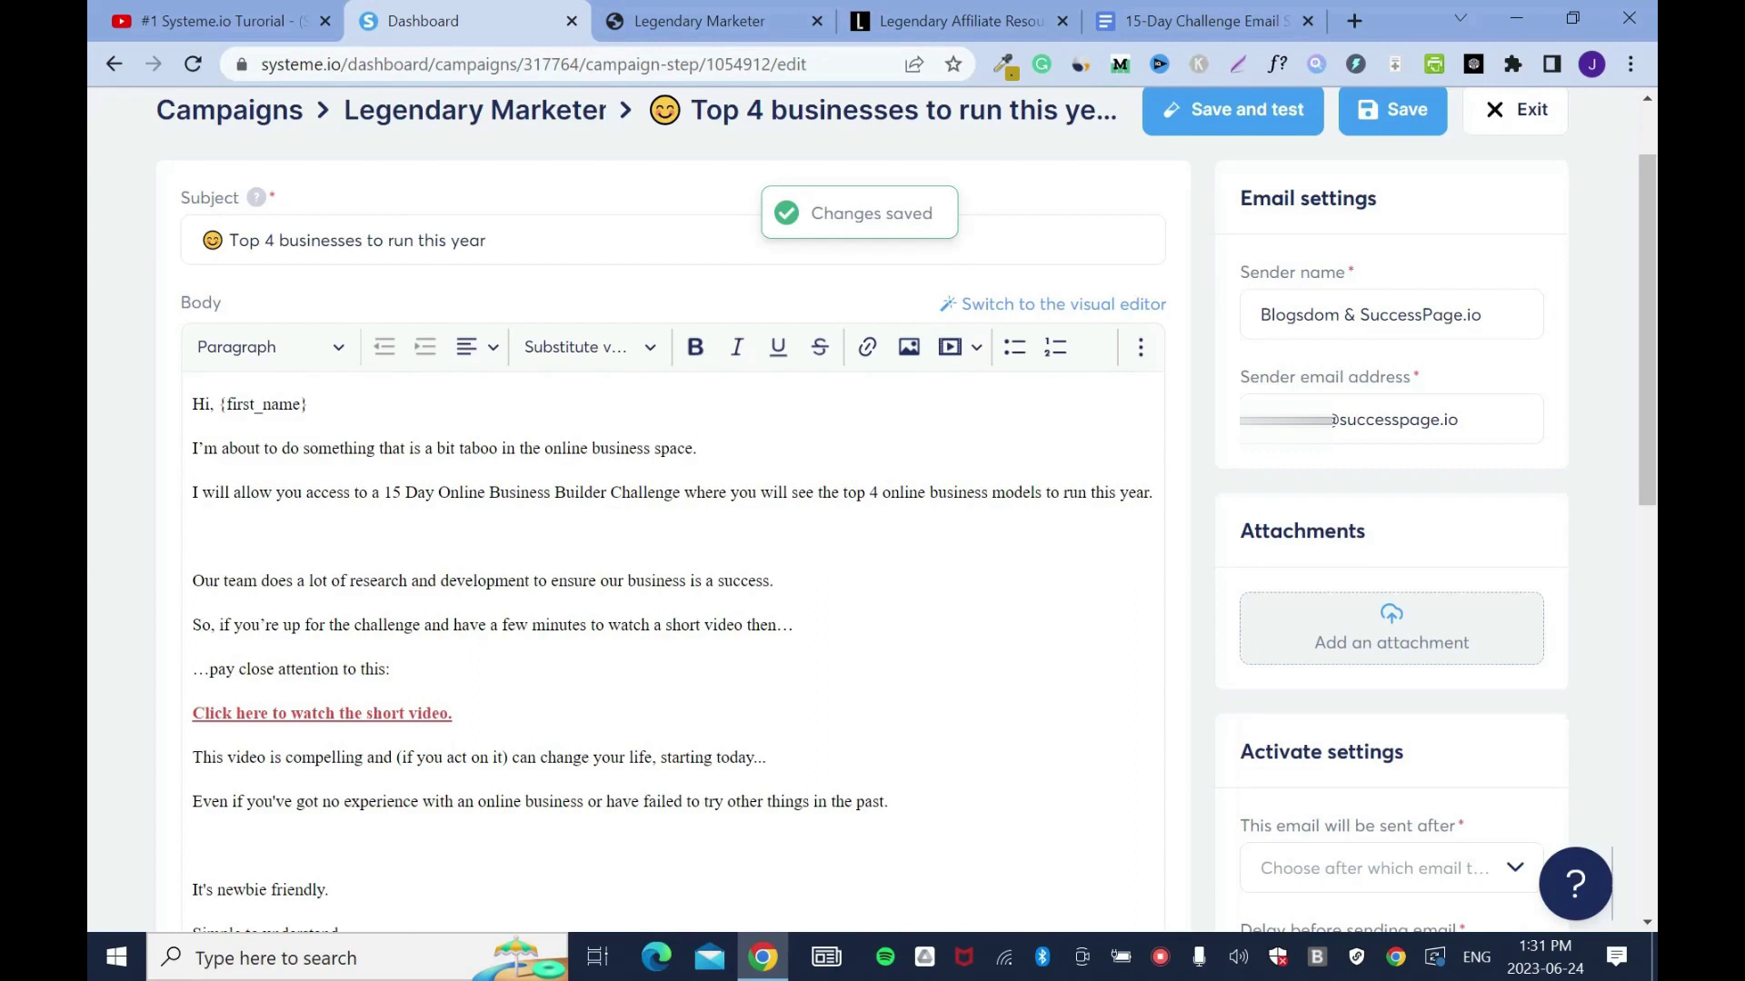
# Open 'The KEY to freedom right now' email and activate it with a 1-day delay
pyautogui.click(112, 64)
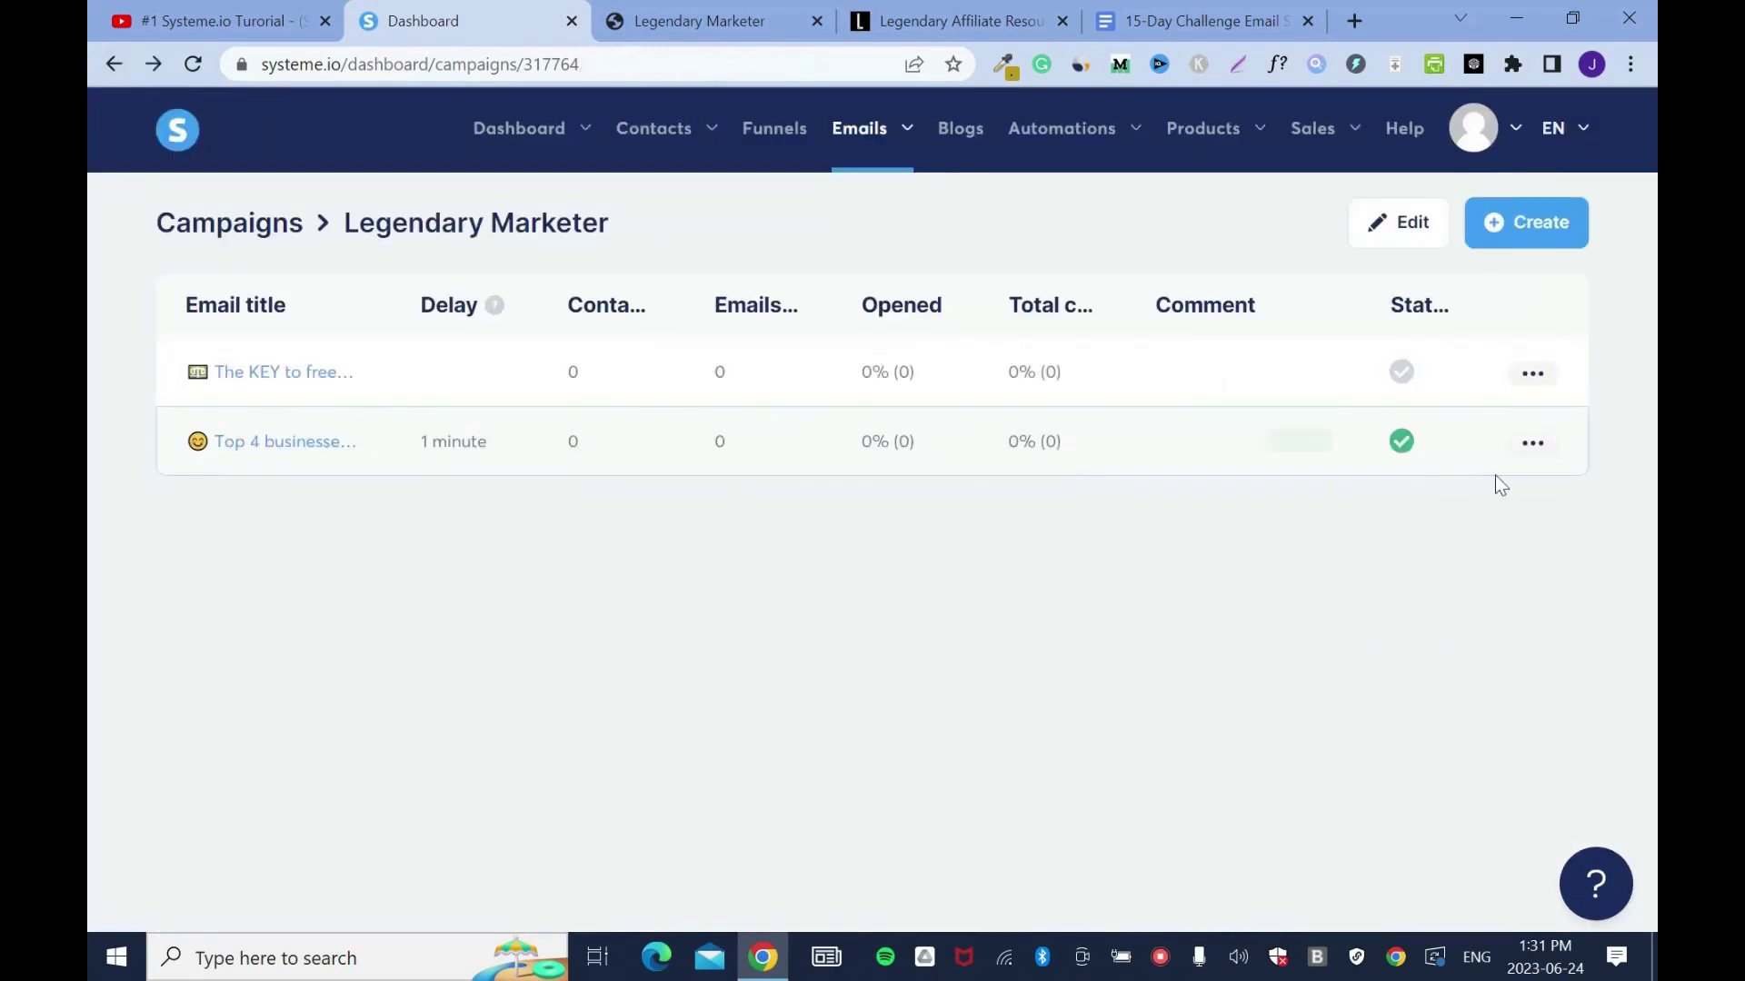
pyautogui.click(322, 387)
pyautogui.click(112, 64)
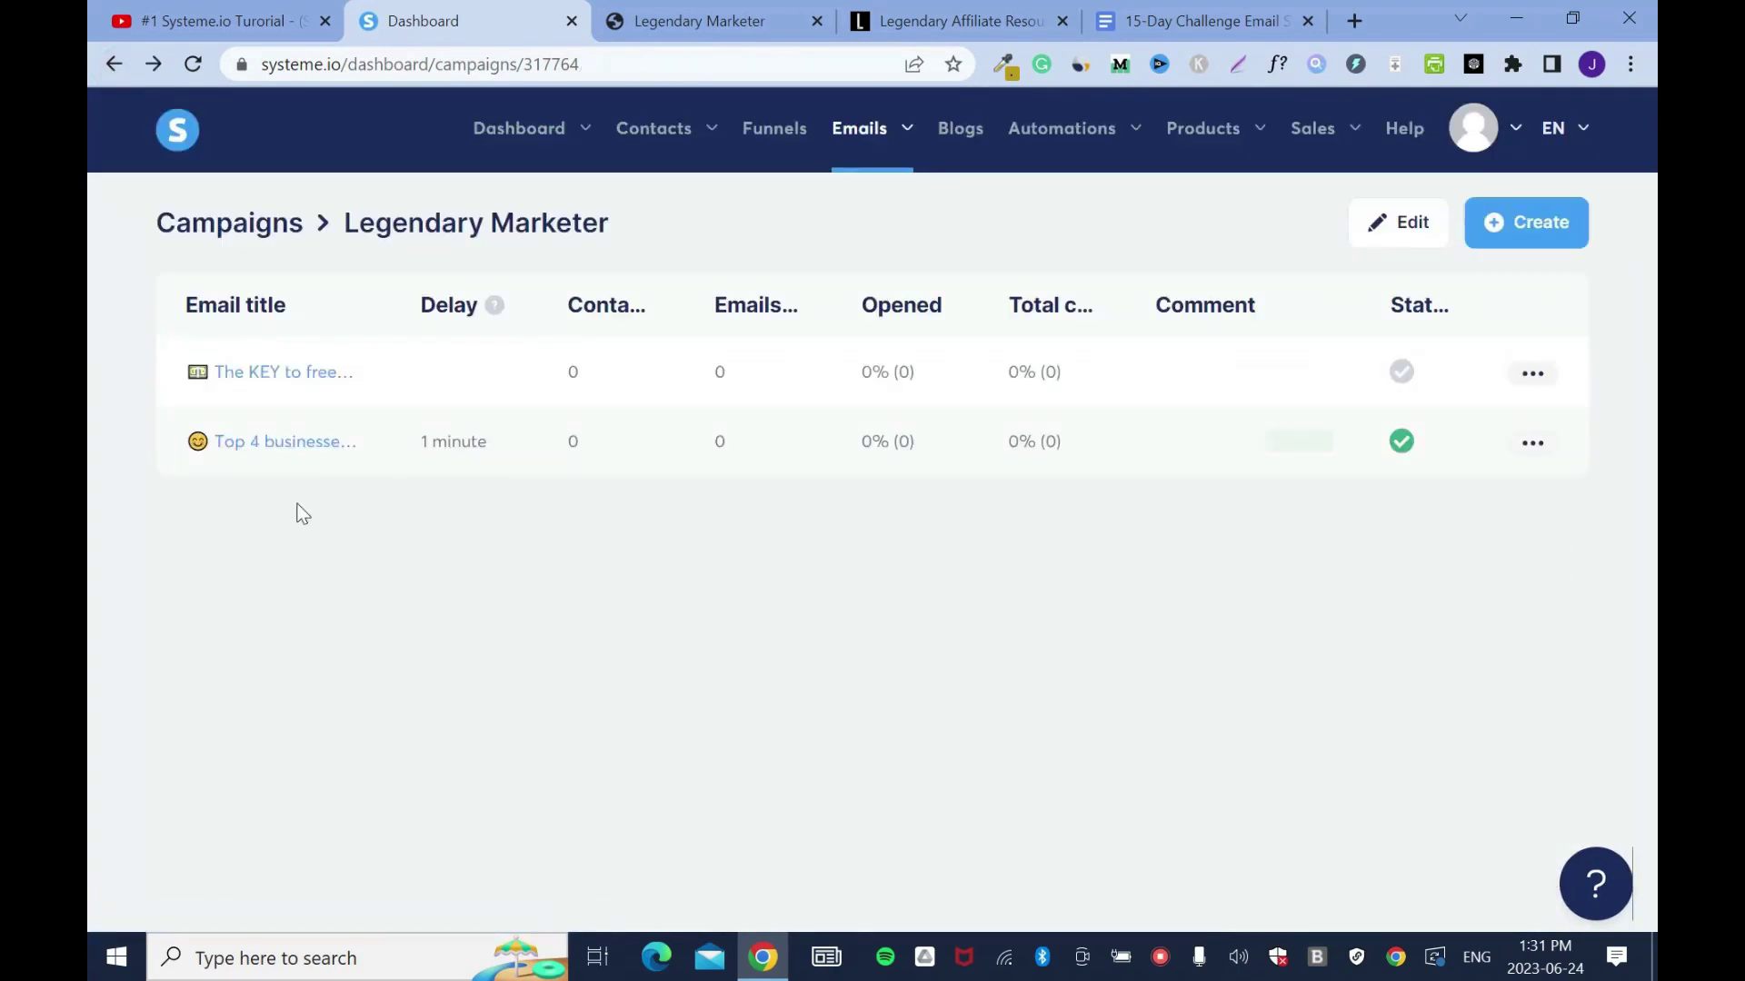
pyautogui.click(274, 377)
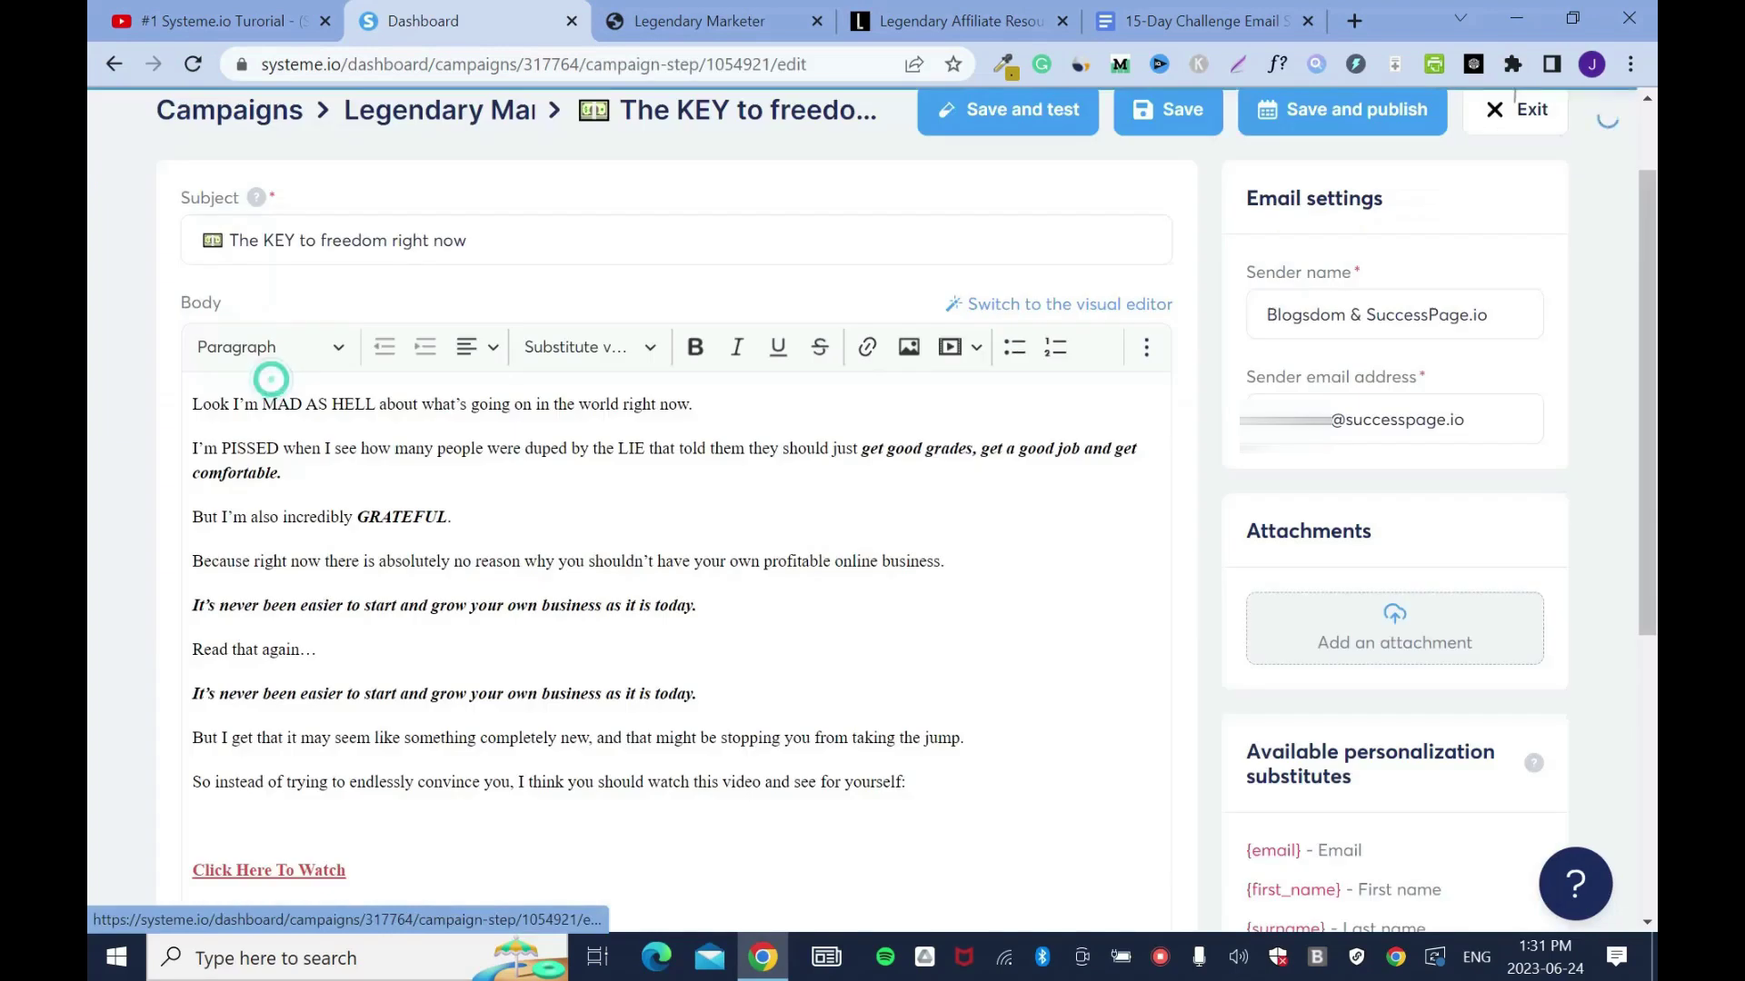
pyautogui.click(1342, 133)
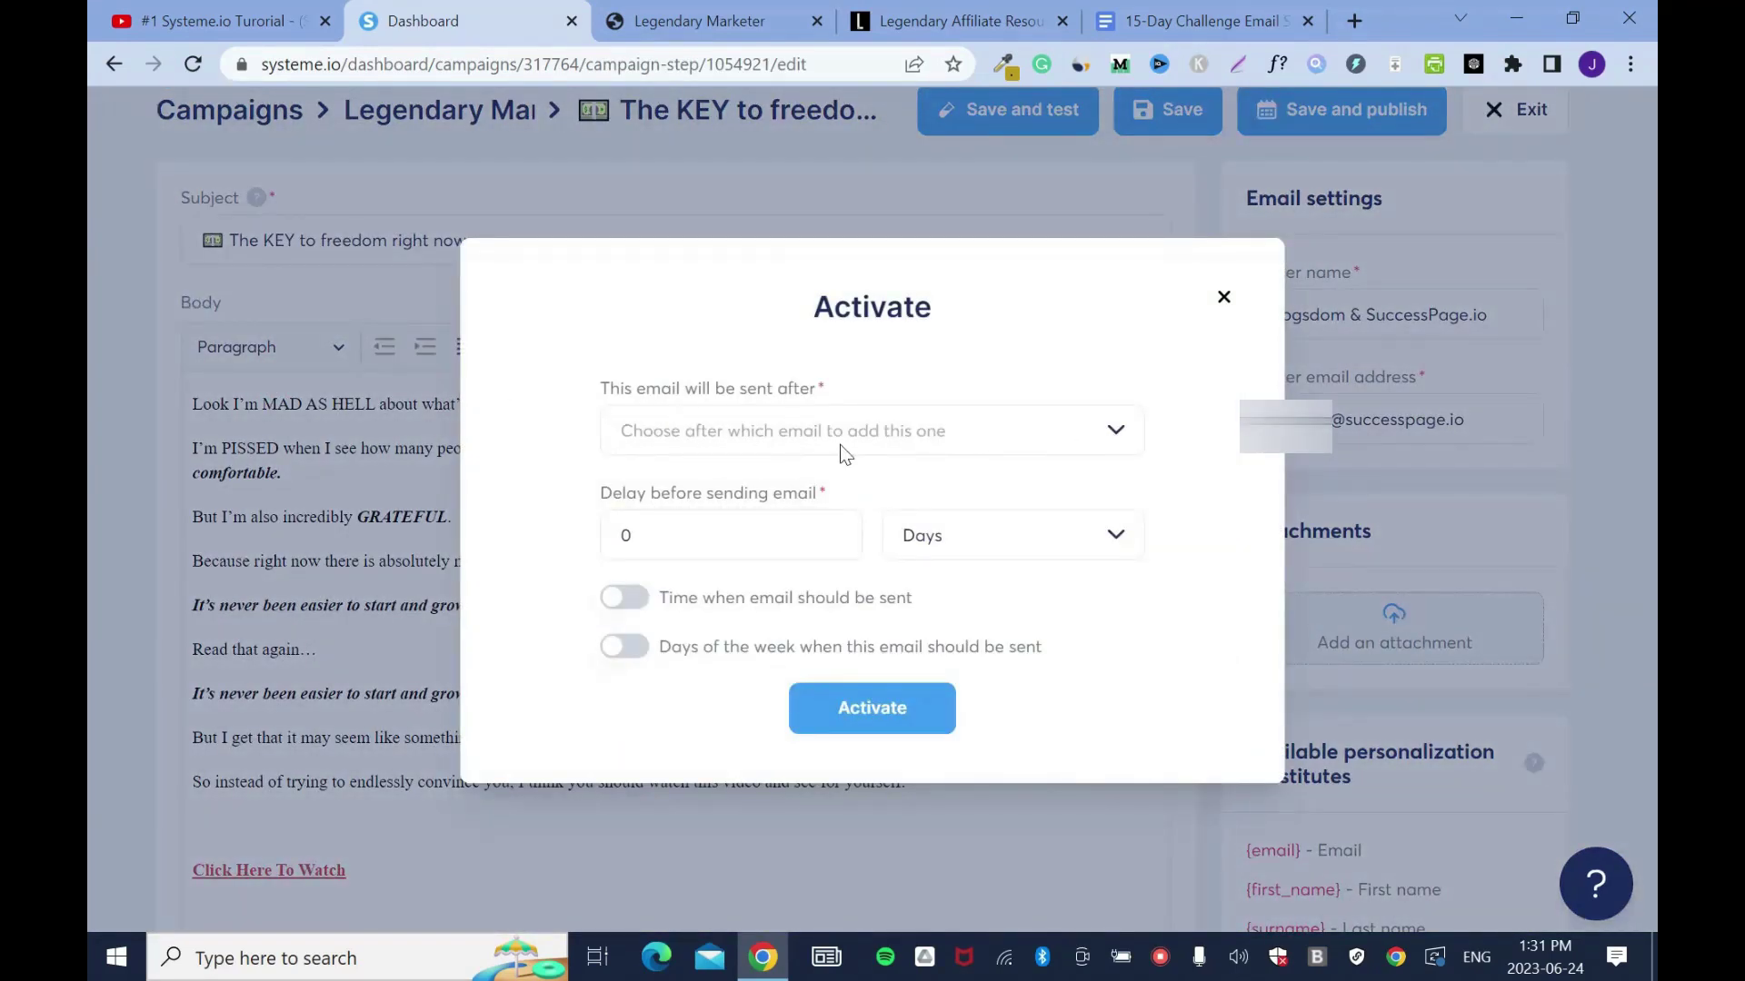
pyautogui.click(1118, 445)
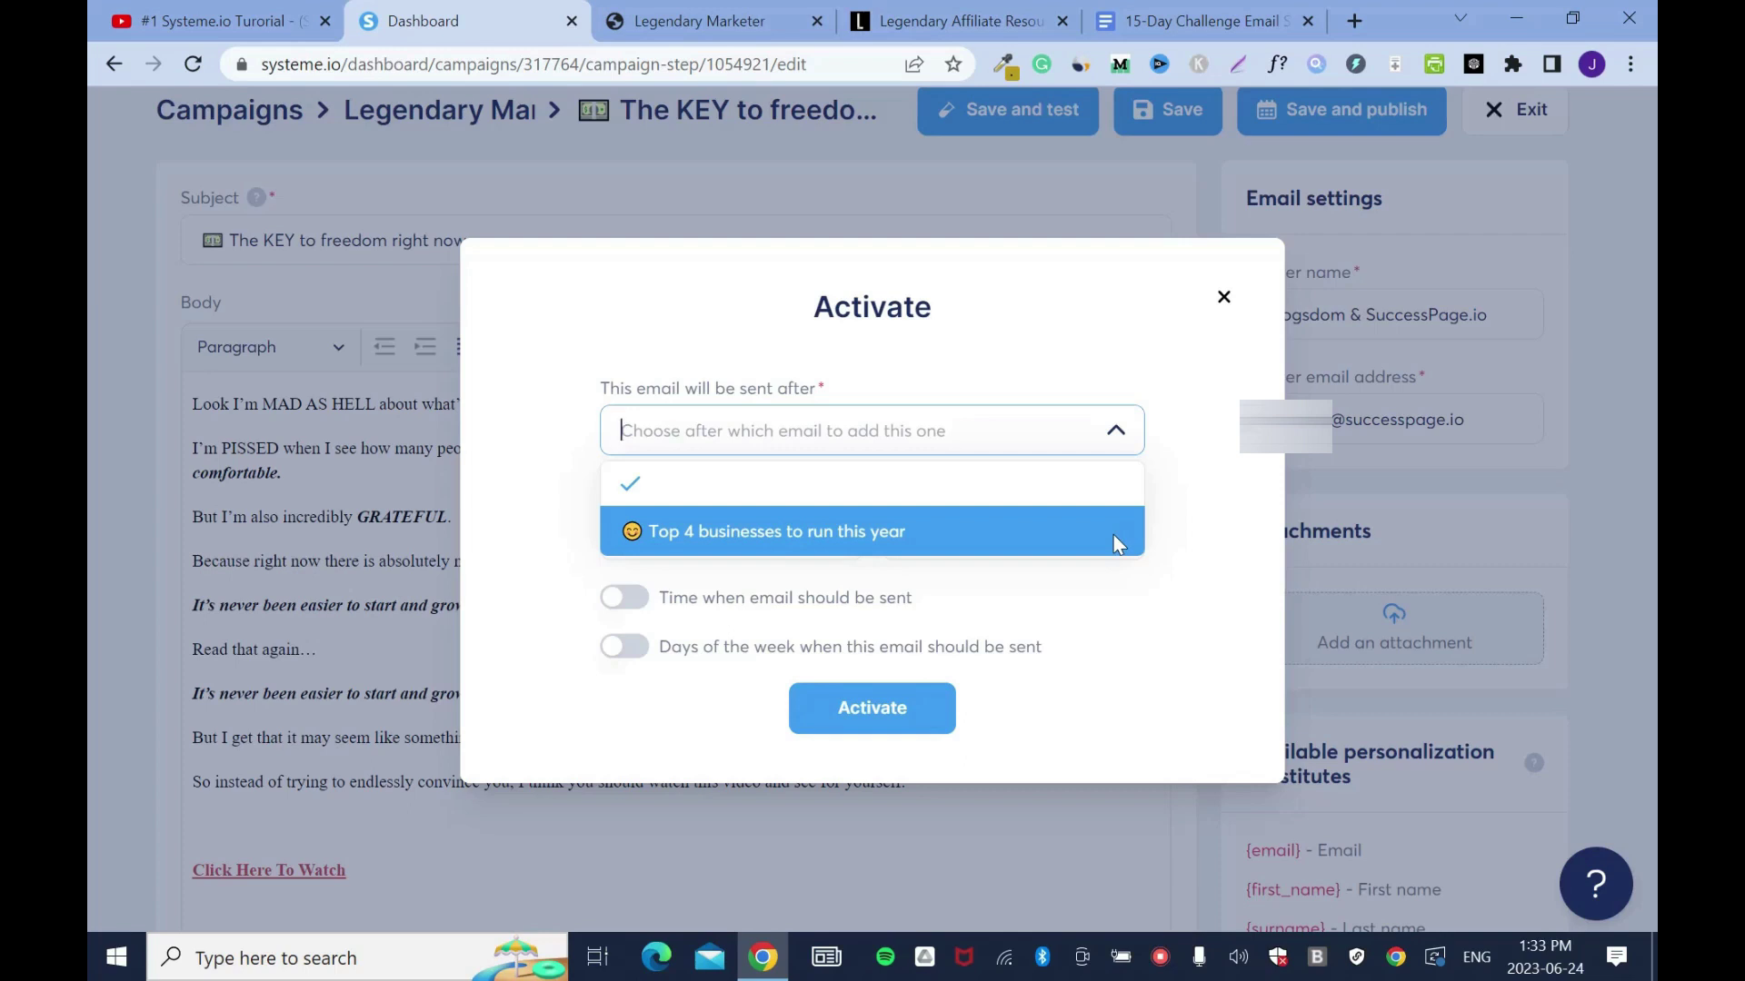
pyautogui.click(1174, 515)
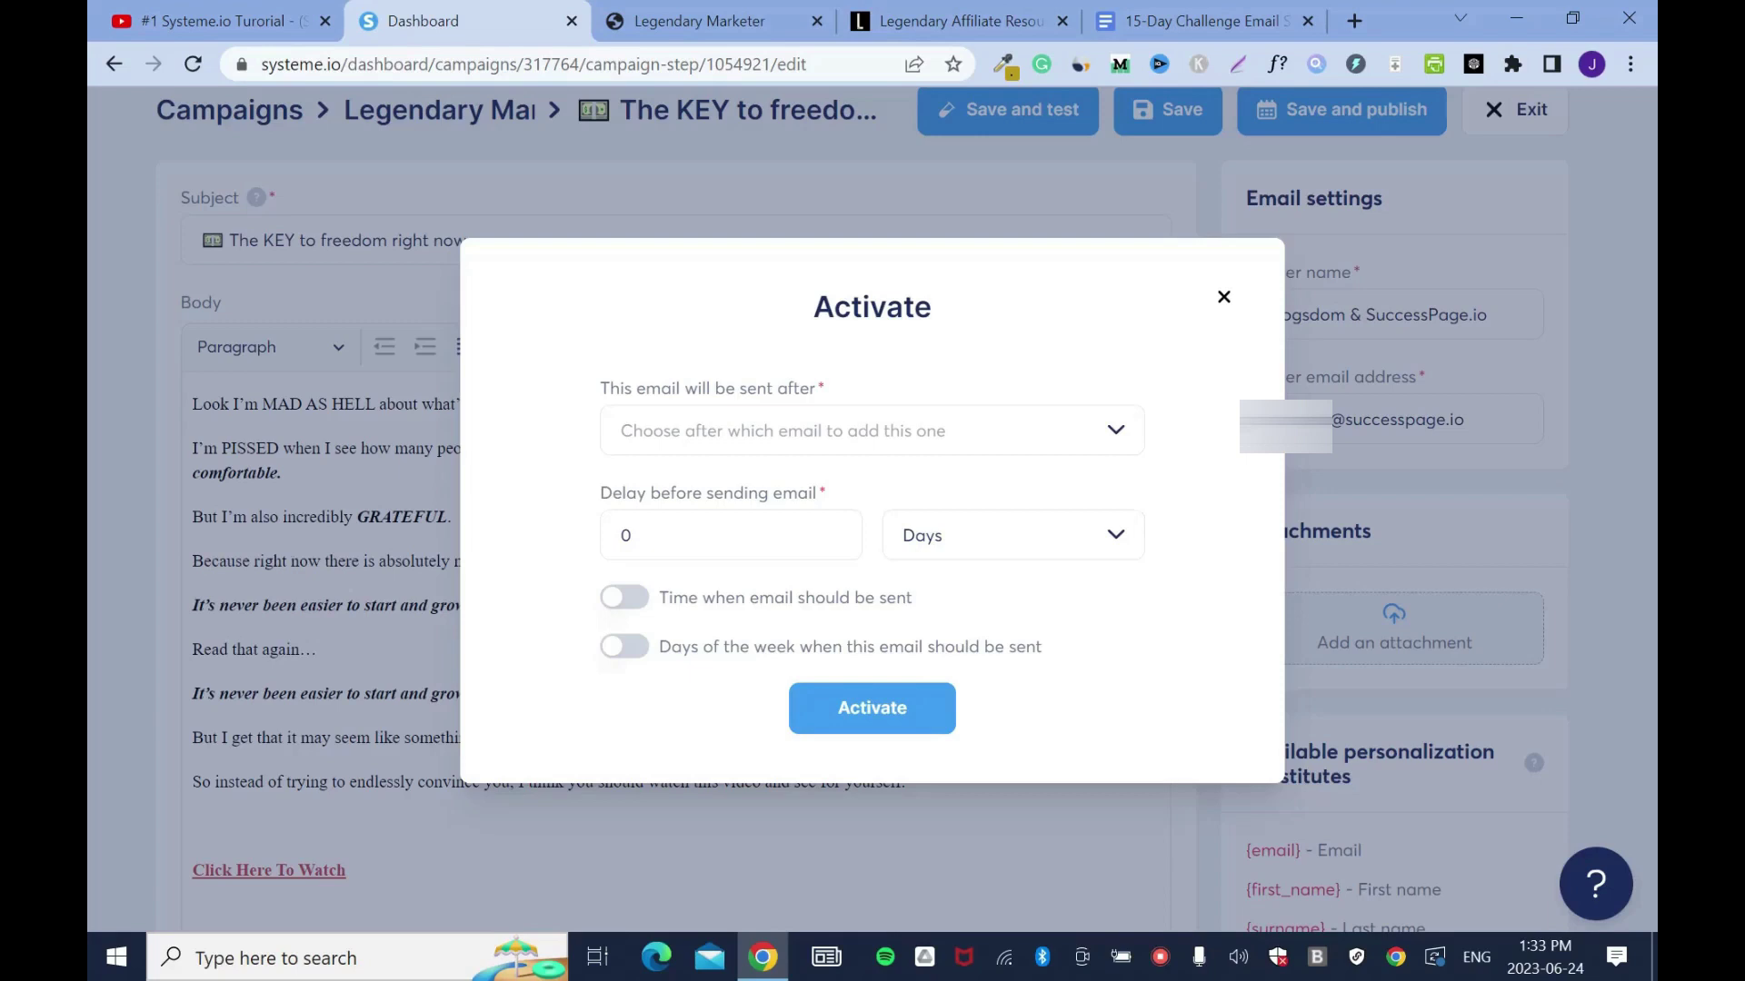
pyautogui.write('1')
pyautogui.click(1060, 543)
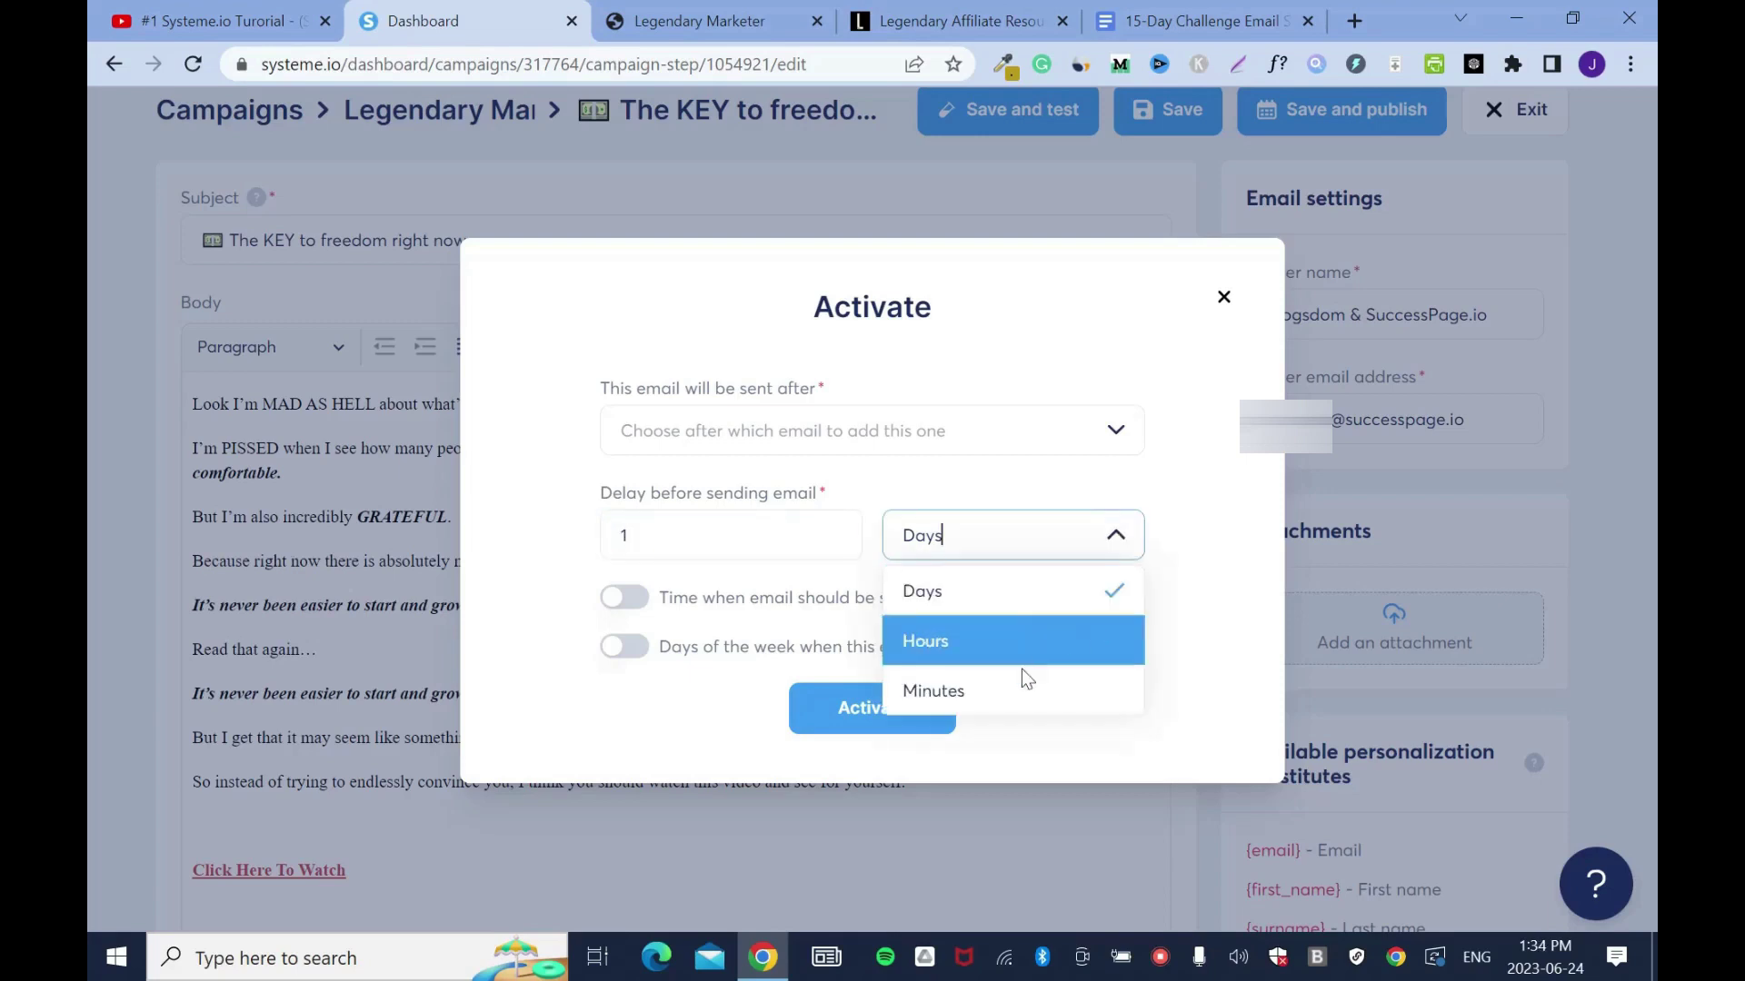
pyautogui.click(1043, 590)
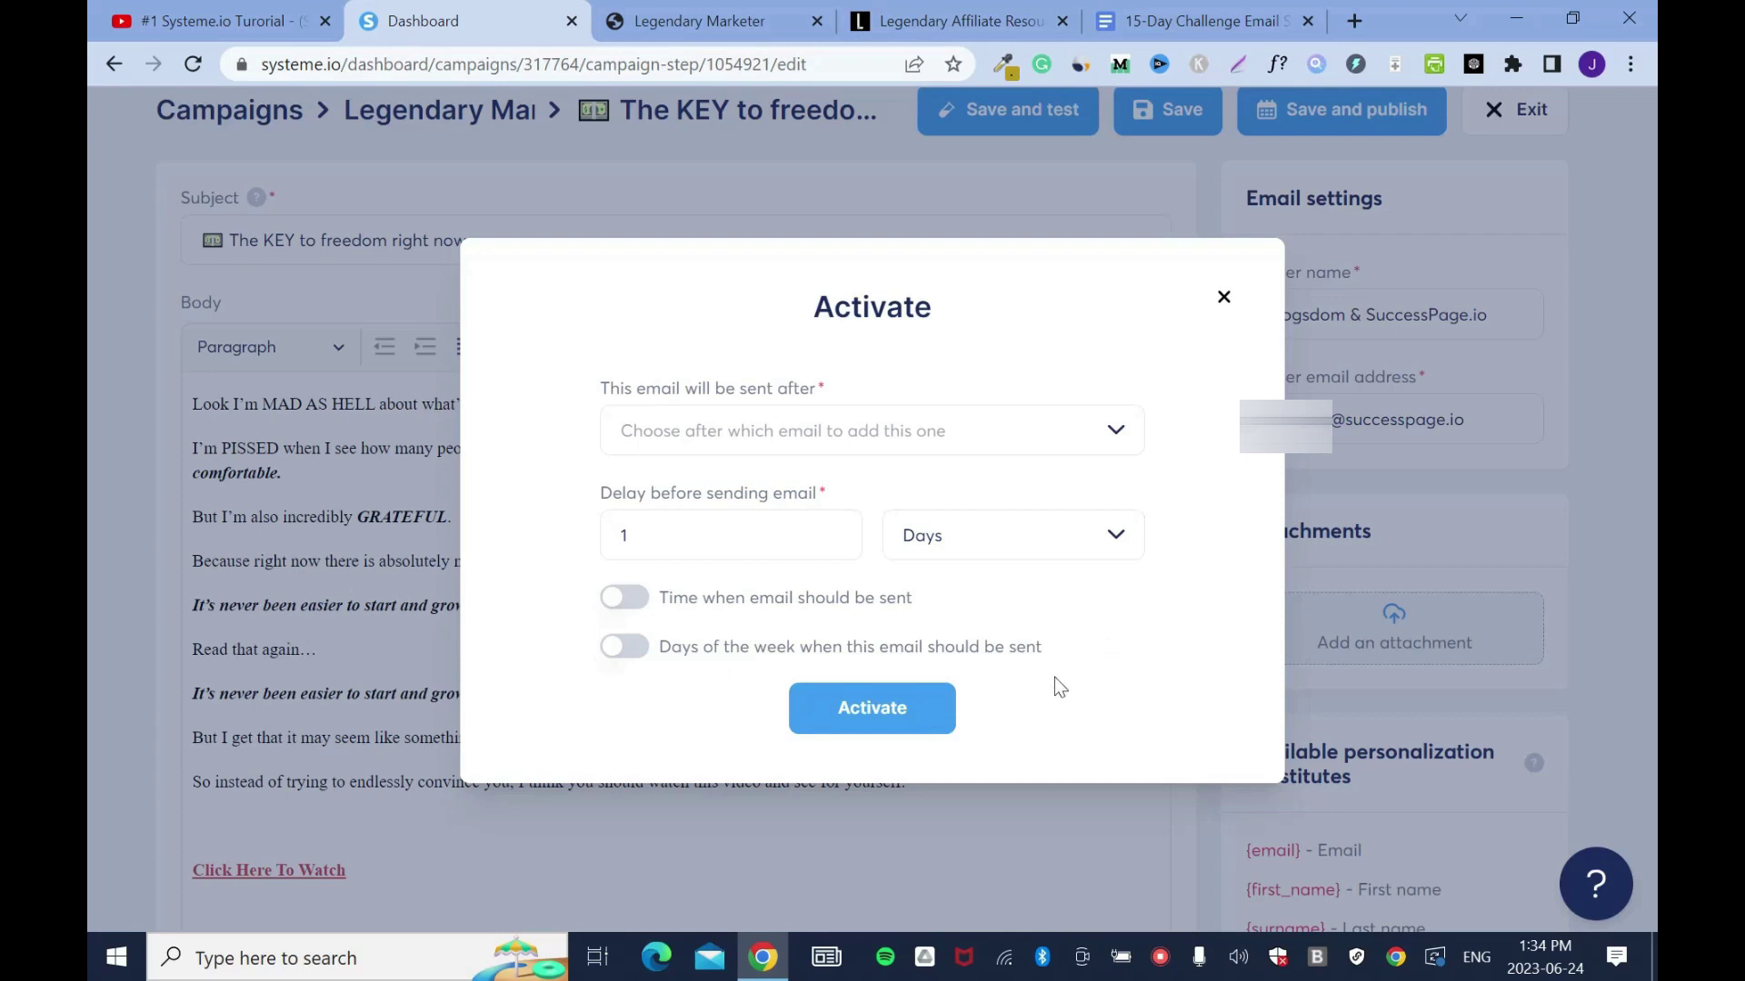
pyautogui.click(925, 711)
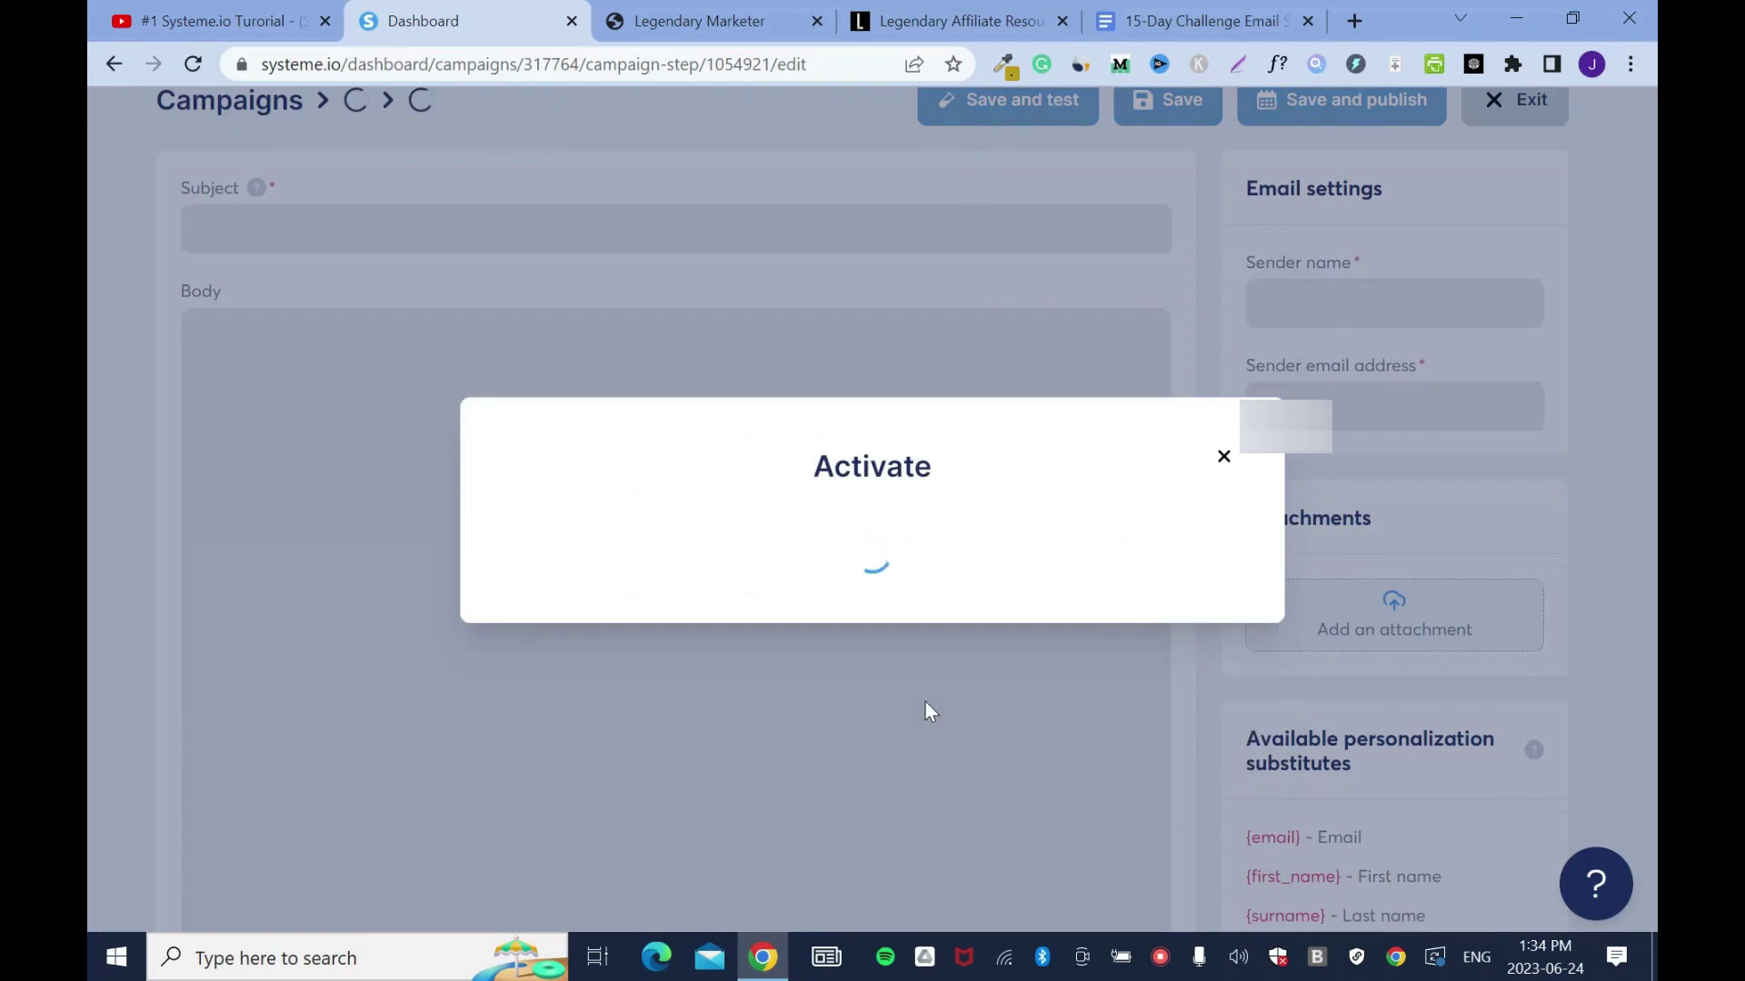
# Open the Blogsdom Newsletter funnel from Funnels and show its squeeze page's Automation rules
pyautogui.click(114, 63)
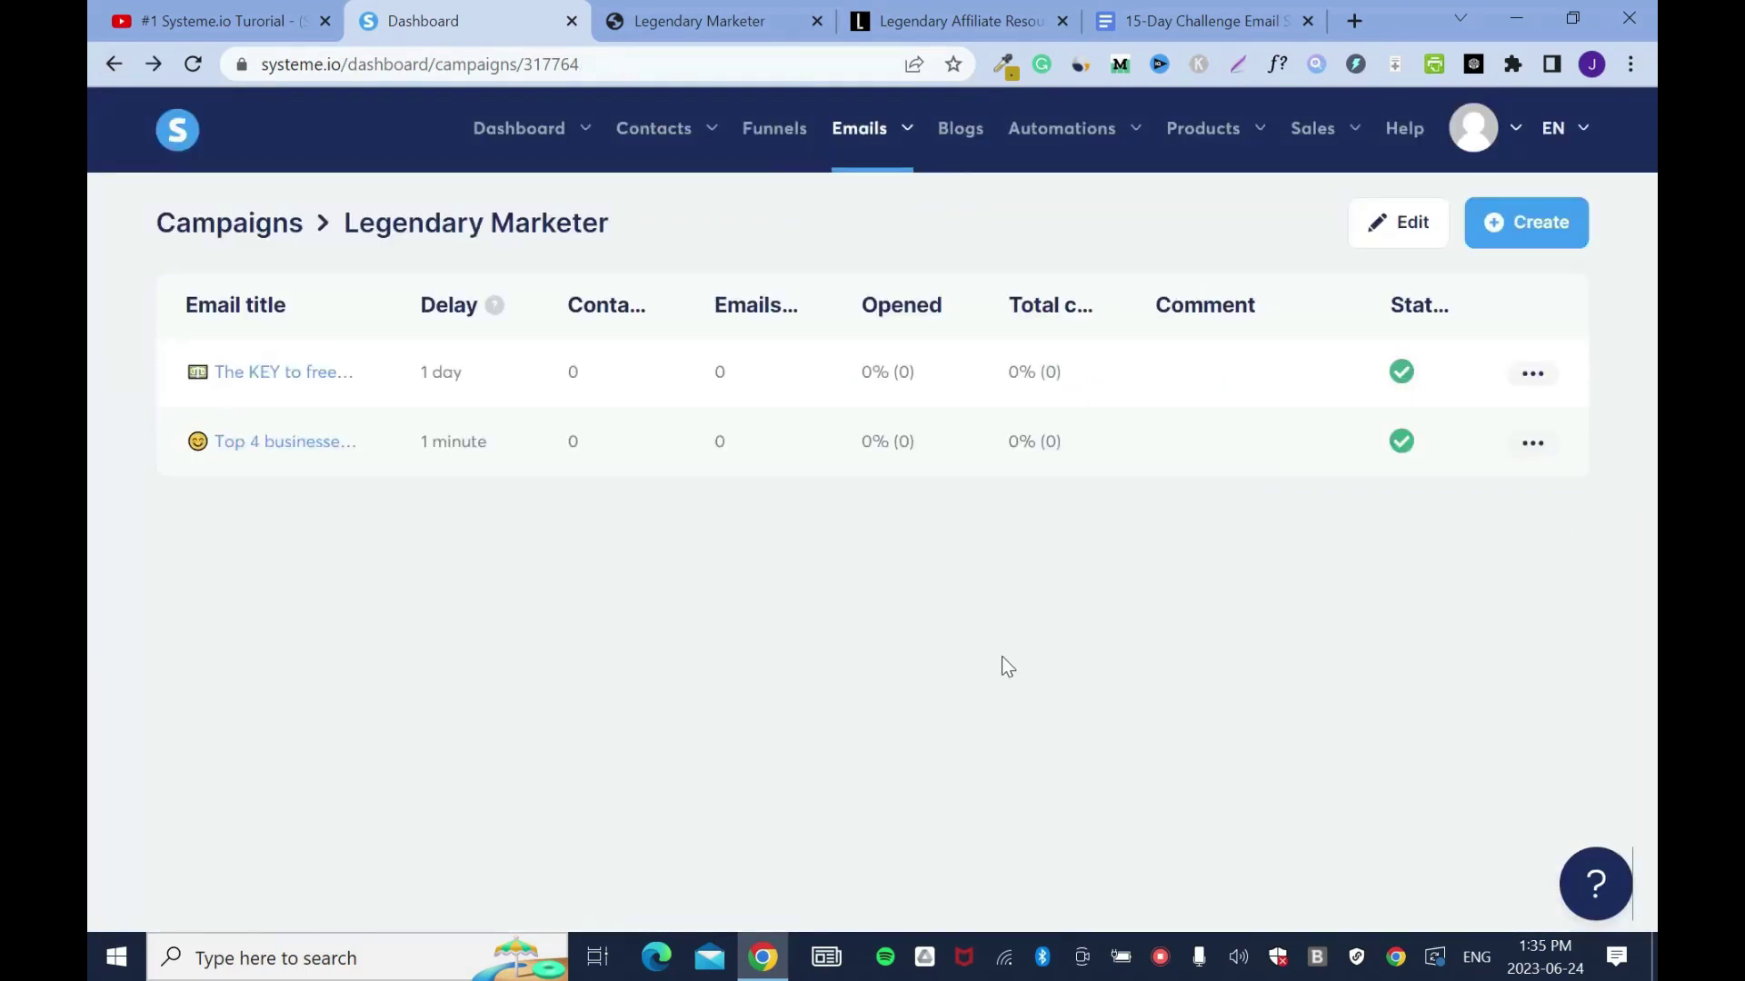
pyautogui.click(769, 130)
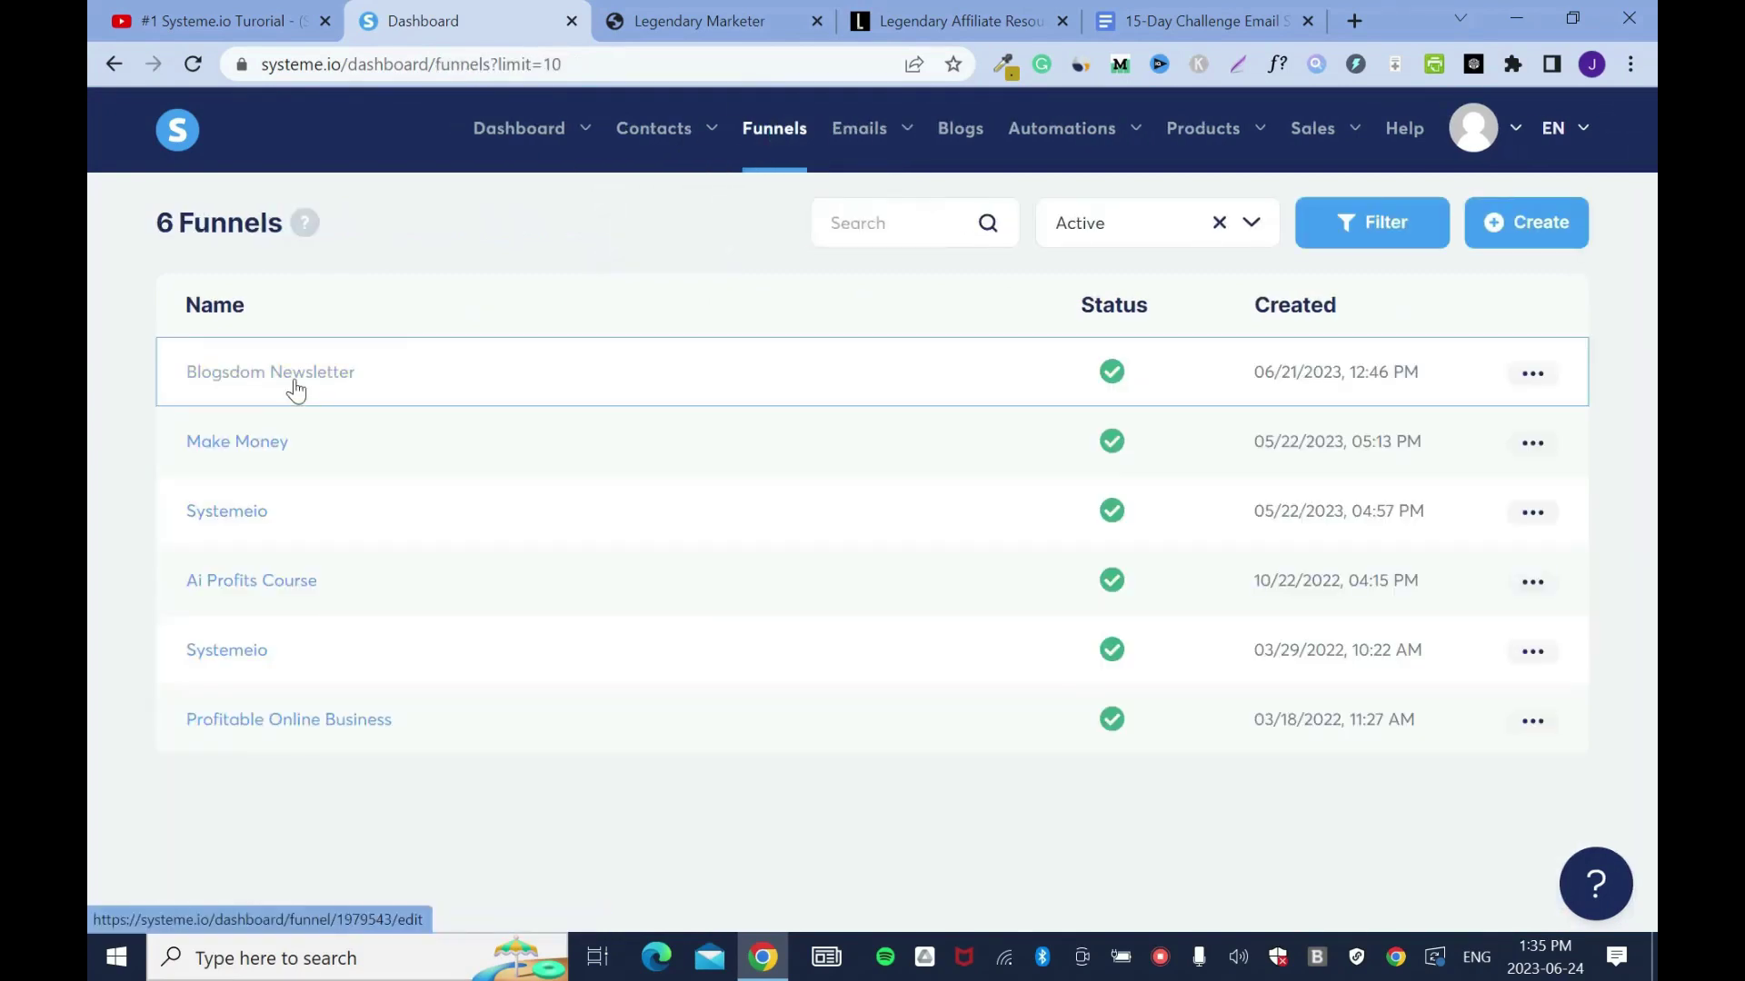
pyautogui.click(296, 389)
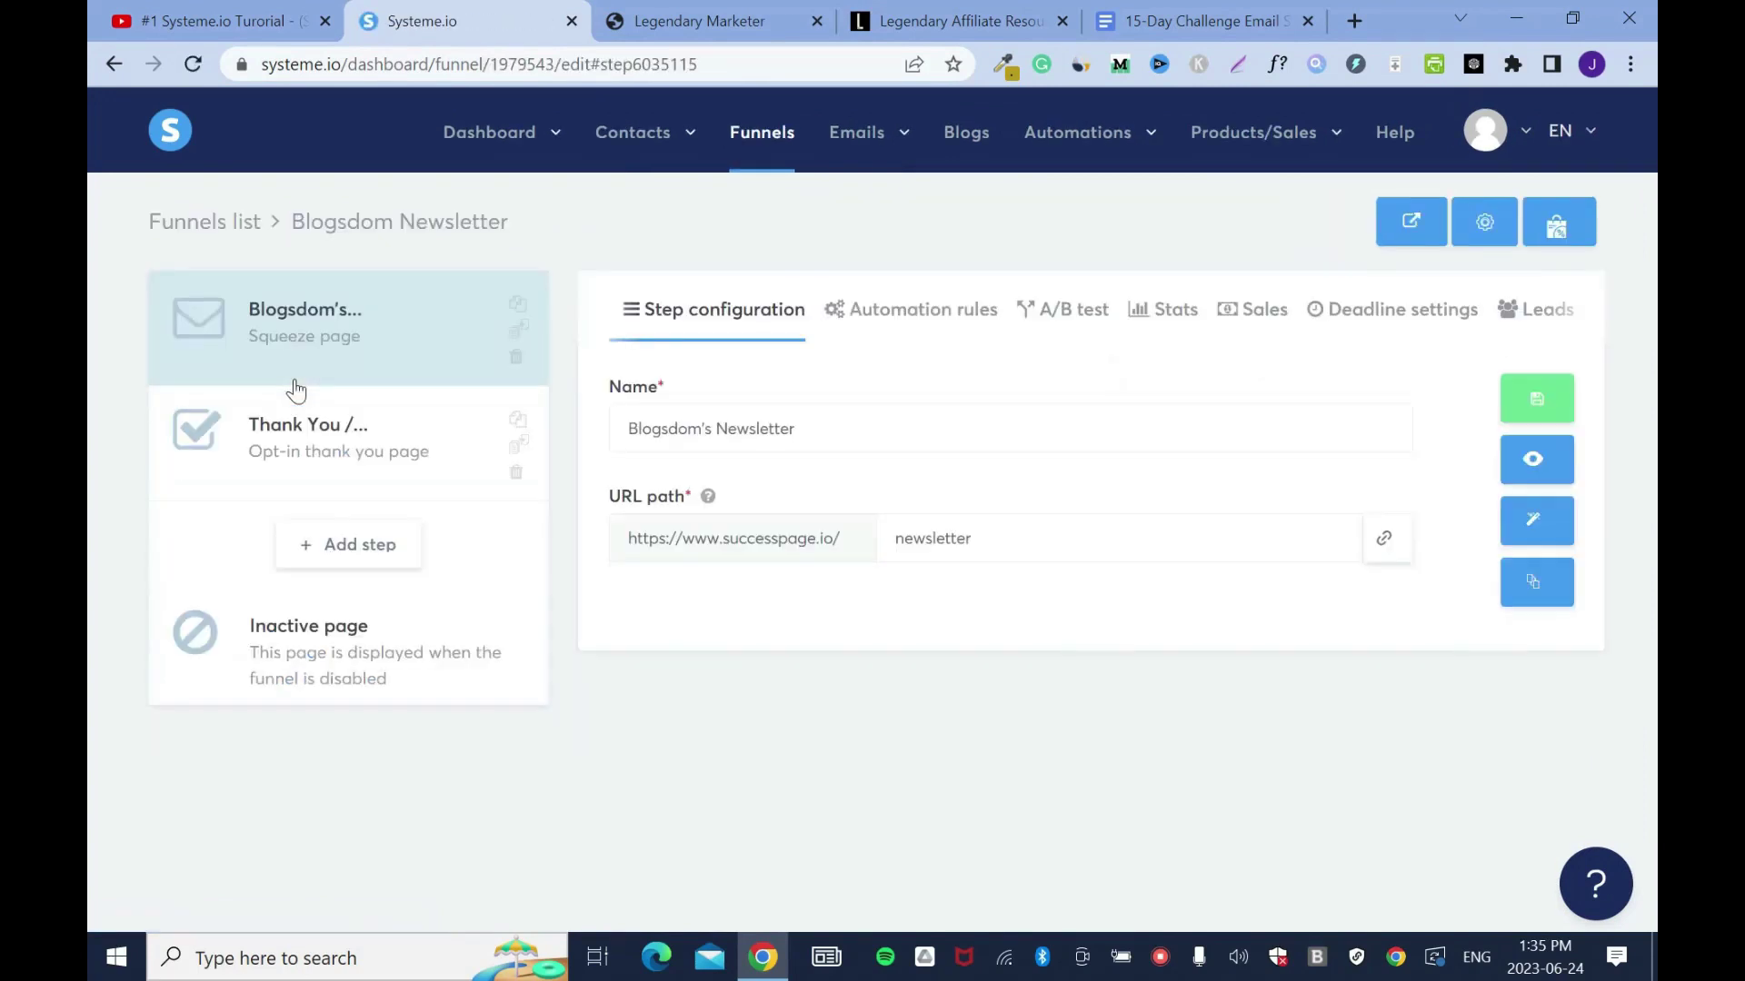
pyautogui.click(906, 325)
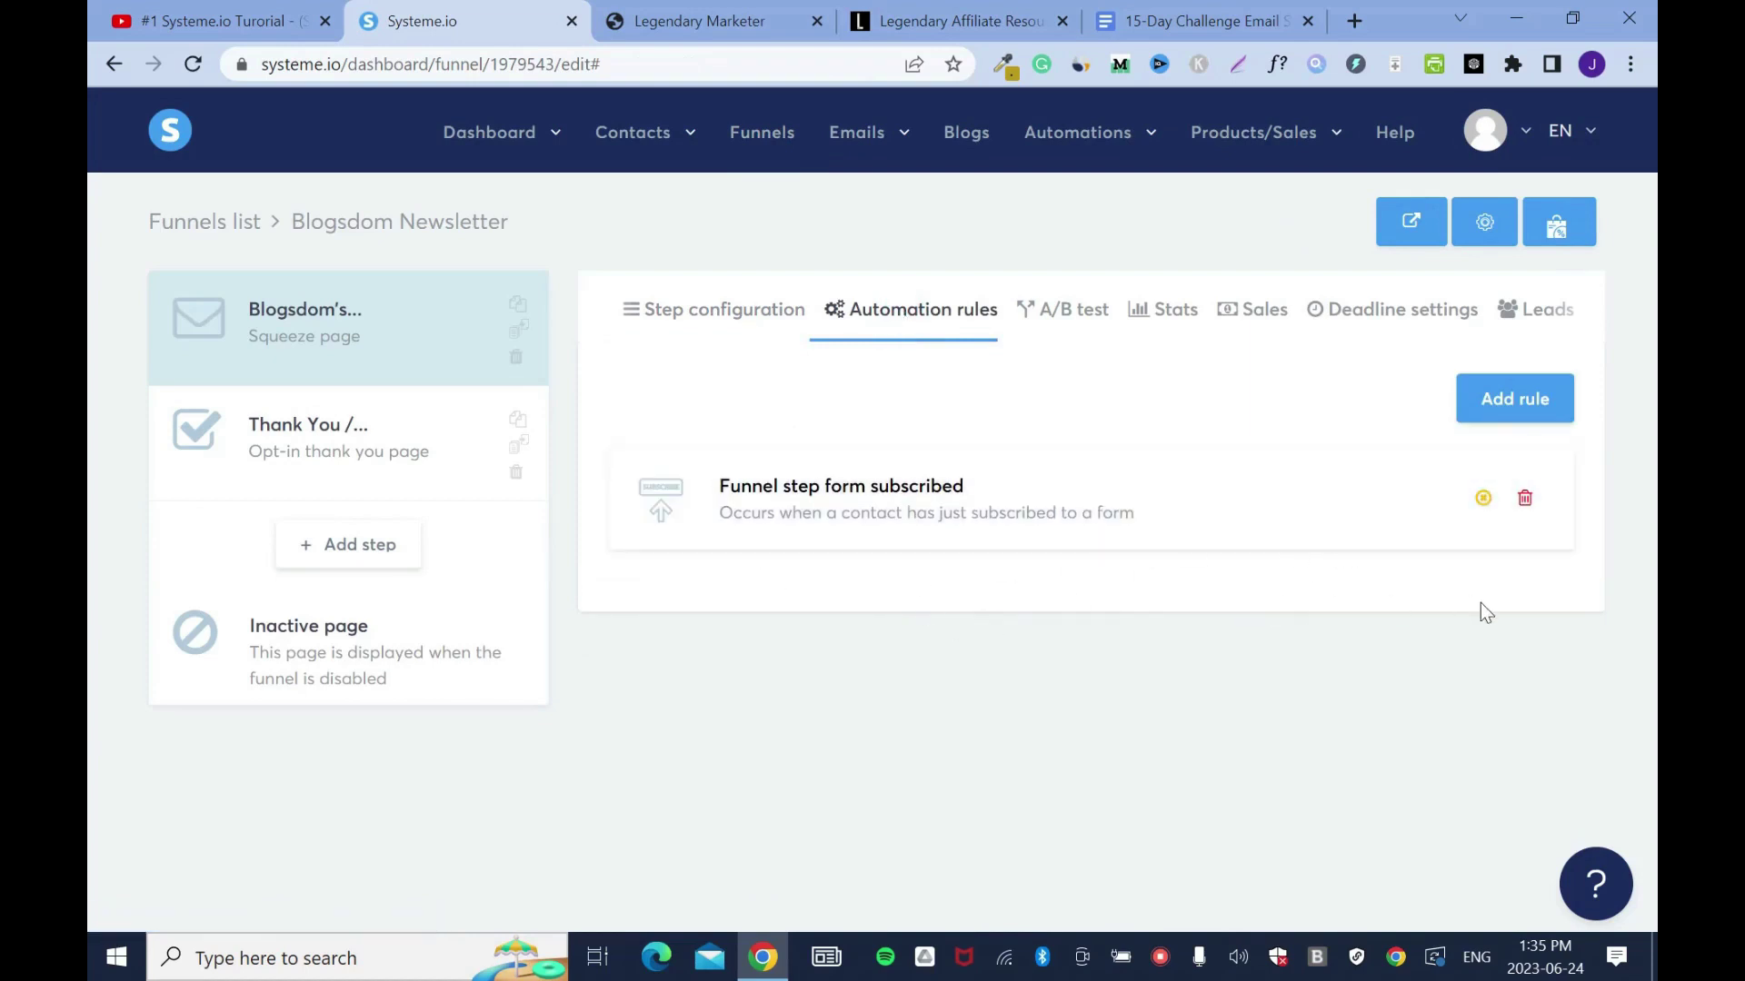
# Save a Page visited rule whose action subscribes contacts to the Legendary Marketer campaign
pyautogui.click(1518, 405)
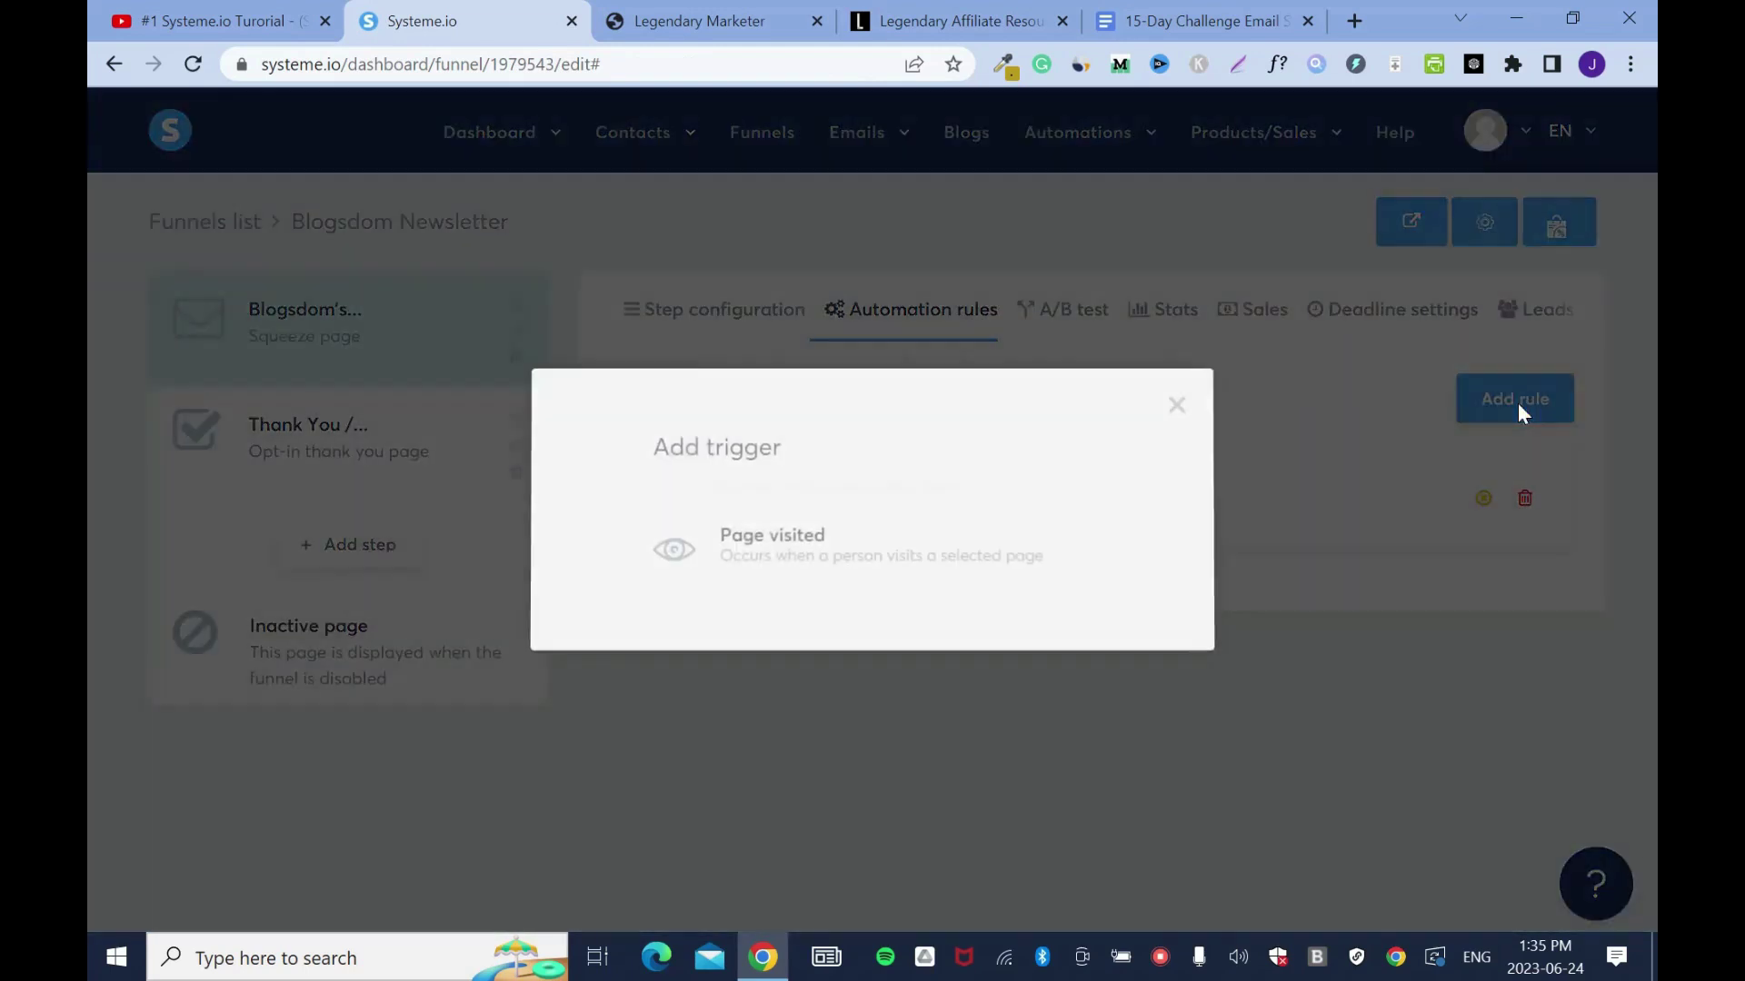
pyautogui.click(841, 564)
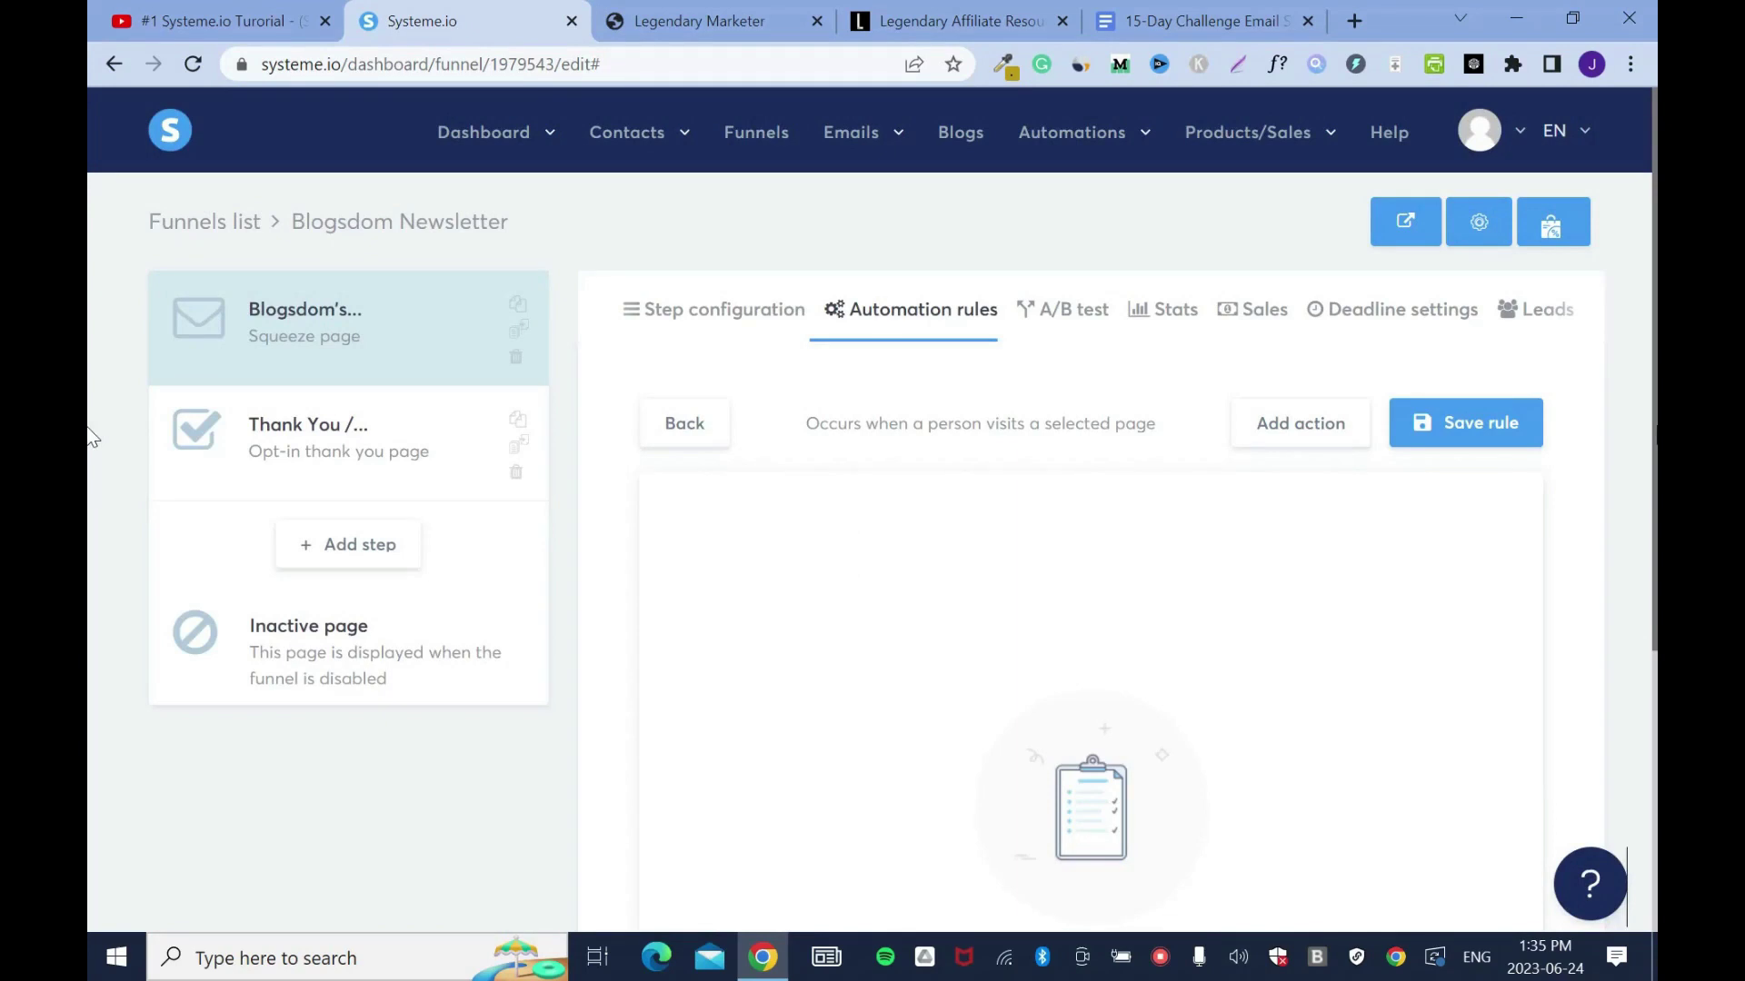
pyautogui.click(1290, 437)
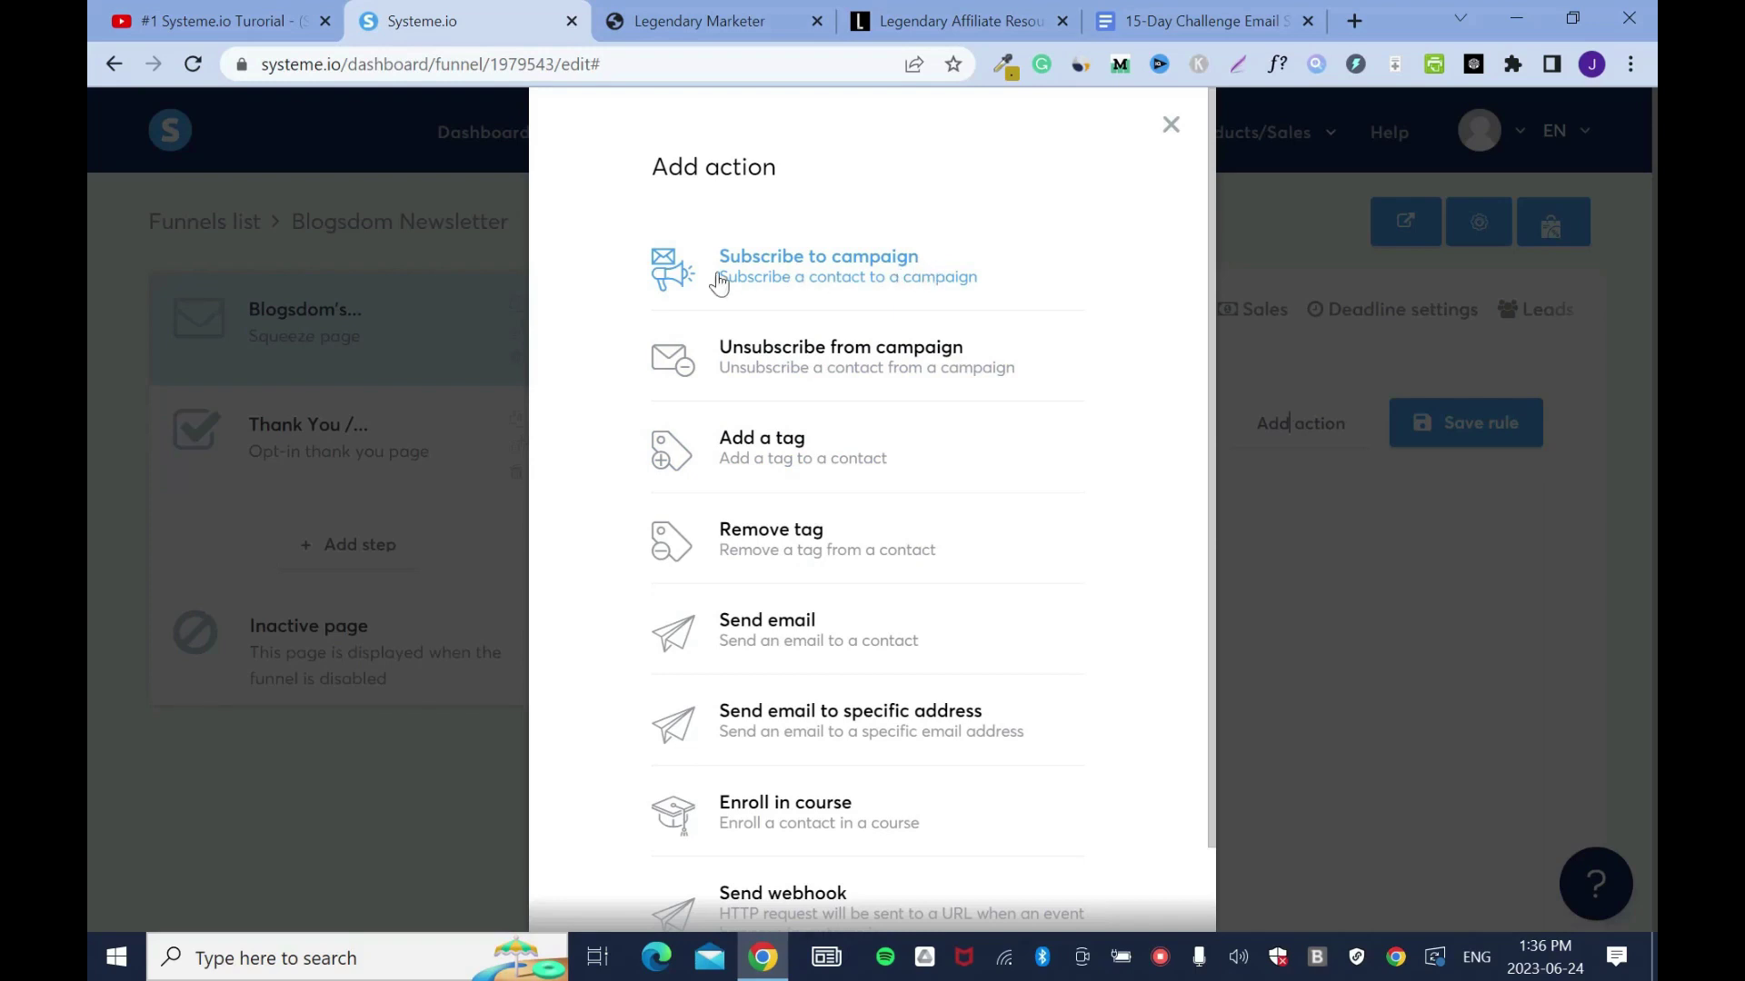
pyautogui.click(878, 266)
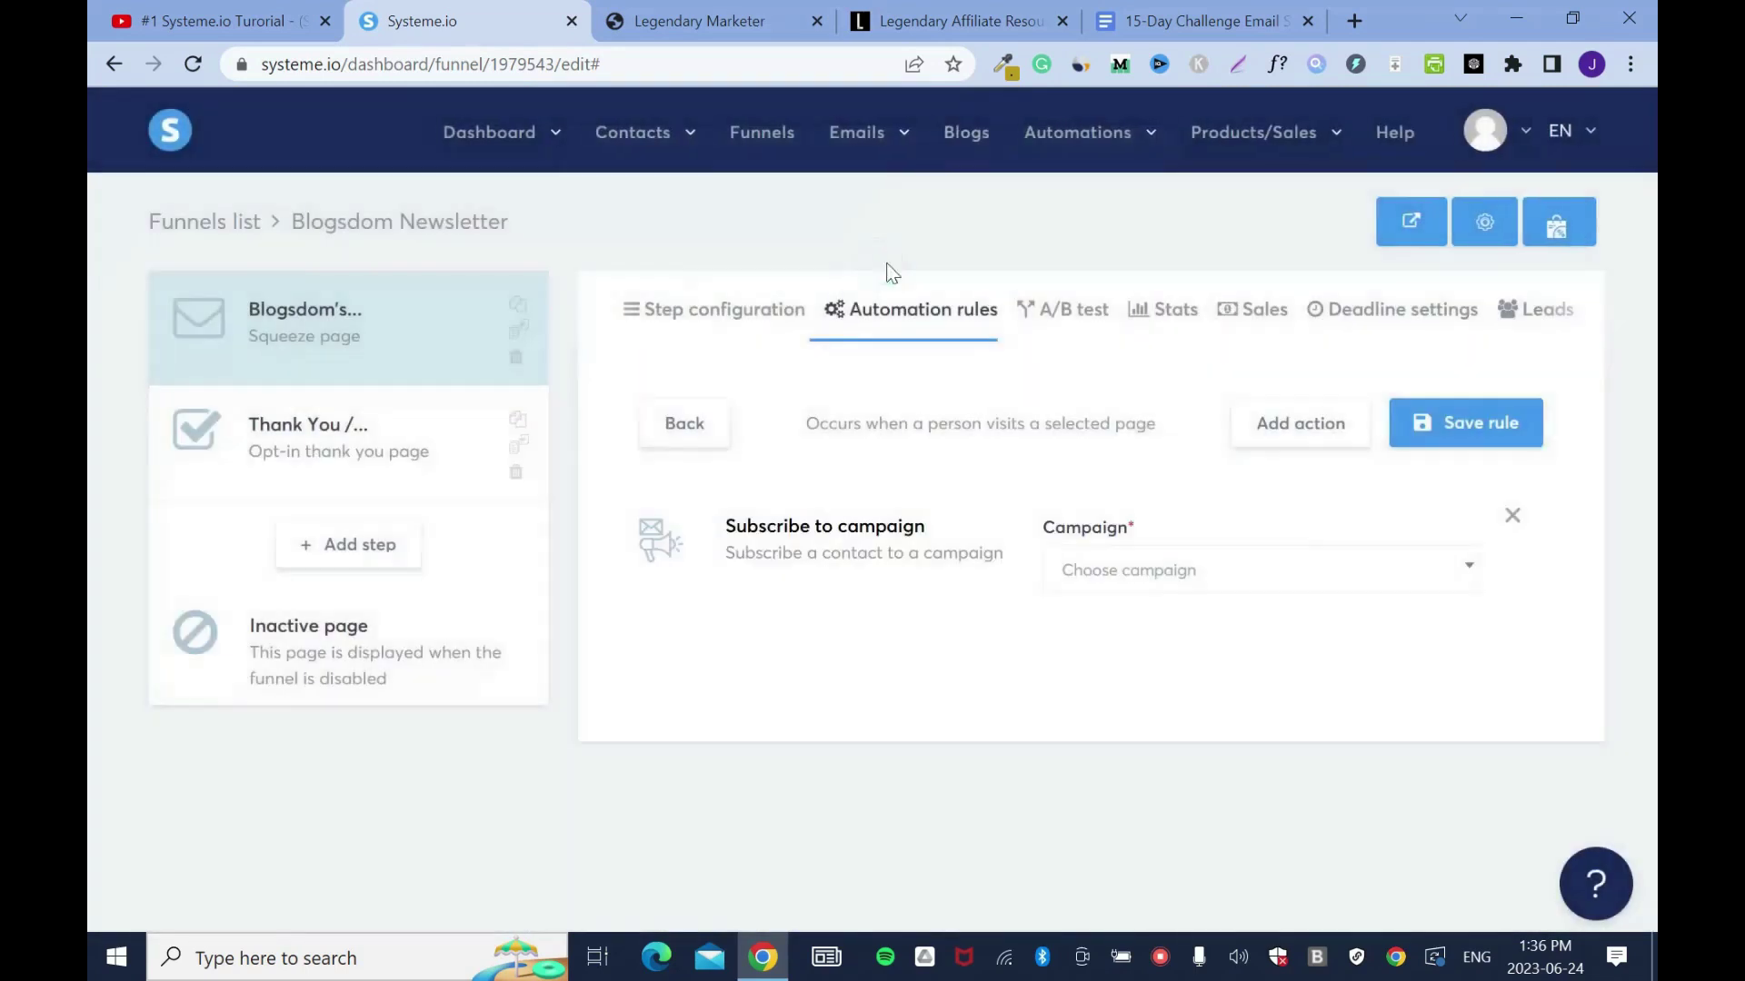
pyautogui.click(1468, 570)
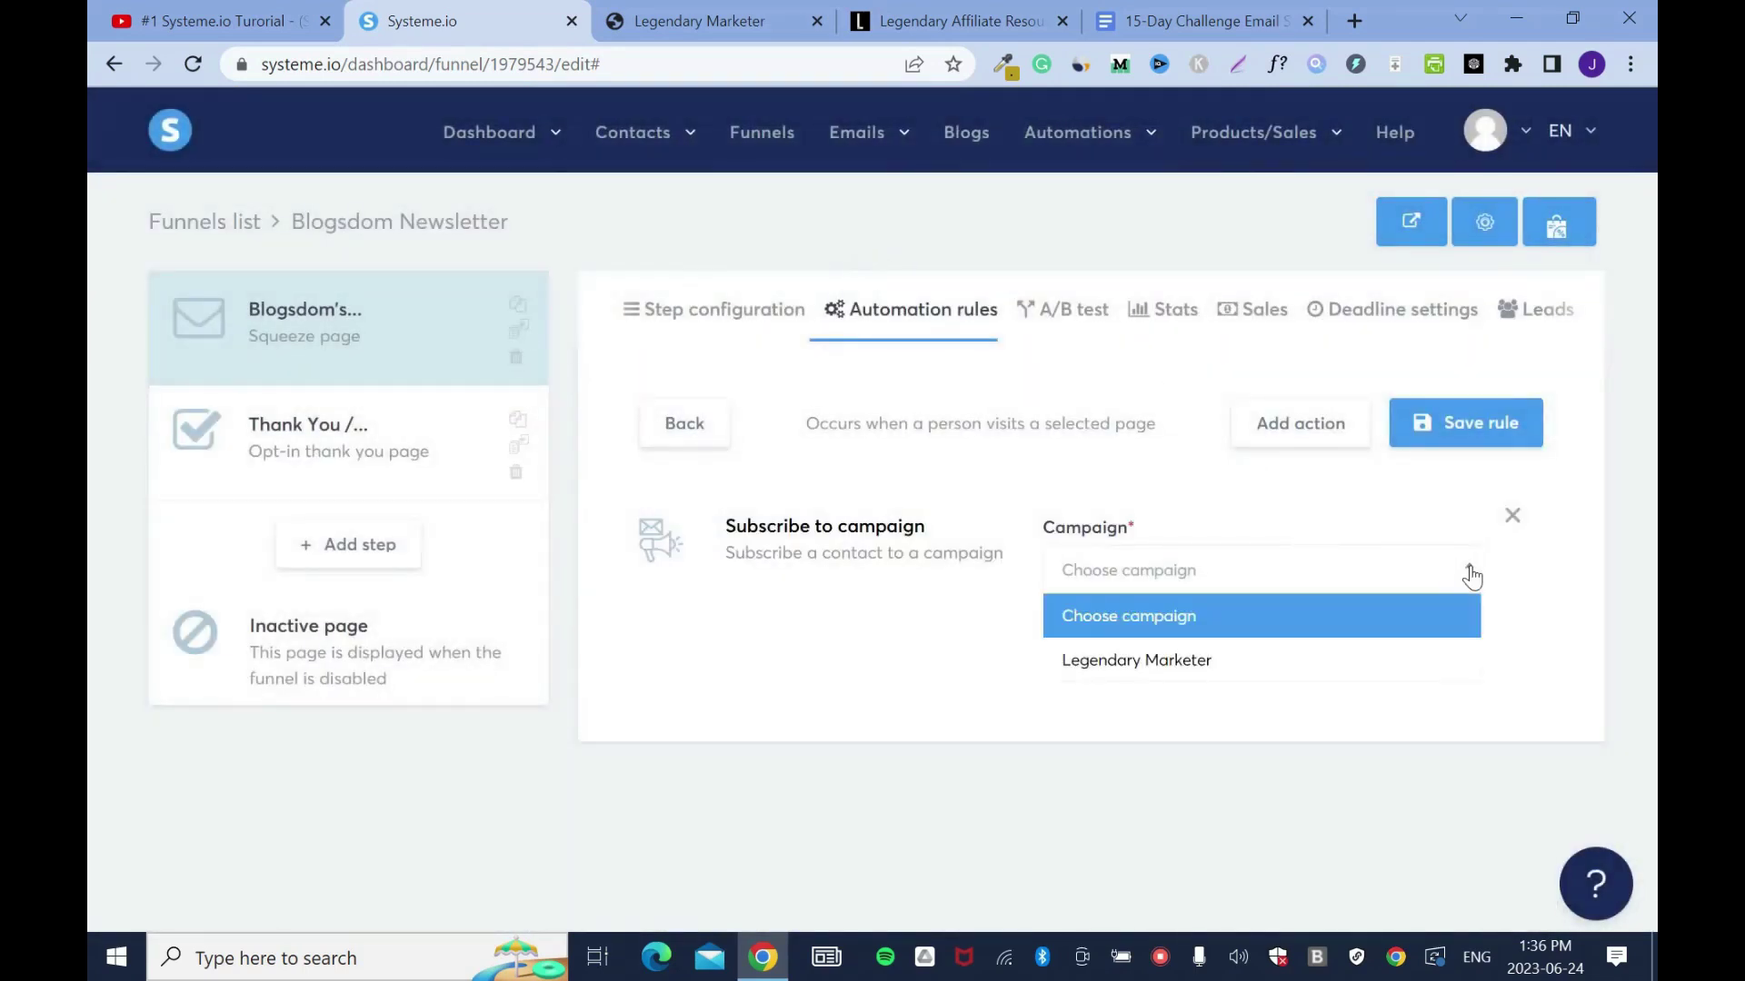
pyautogui.click(1251, 672)
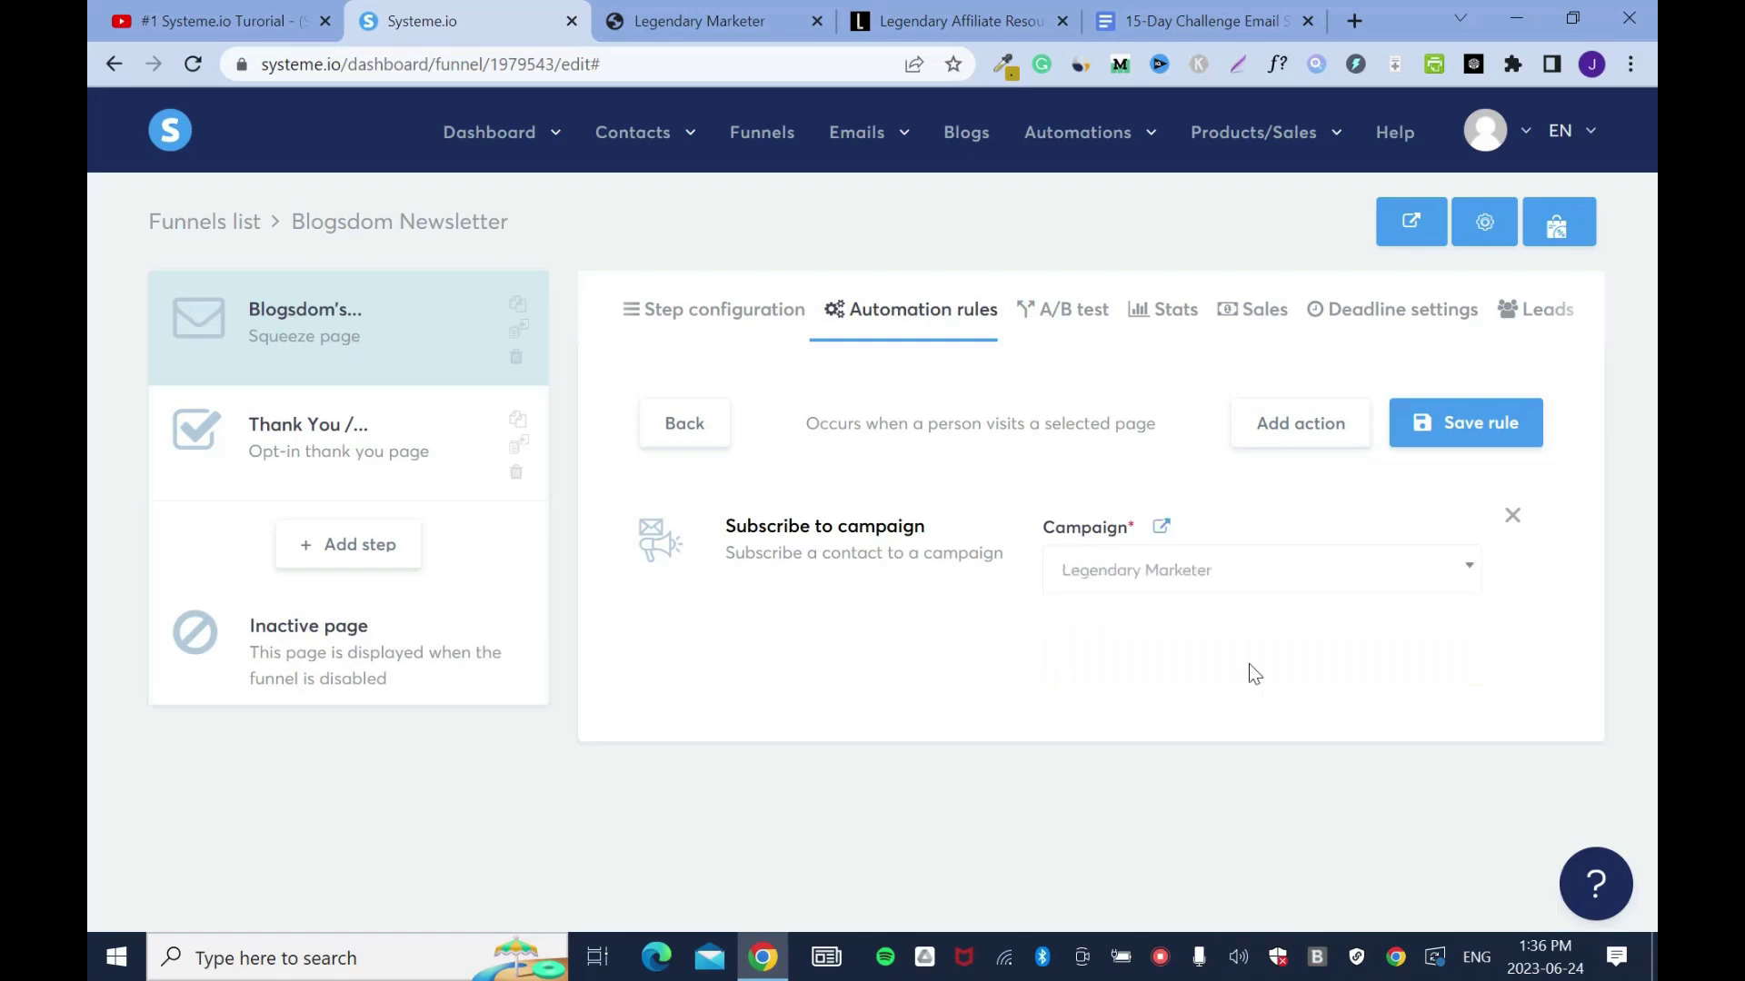
pyautogui.click(1466, 423)
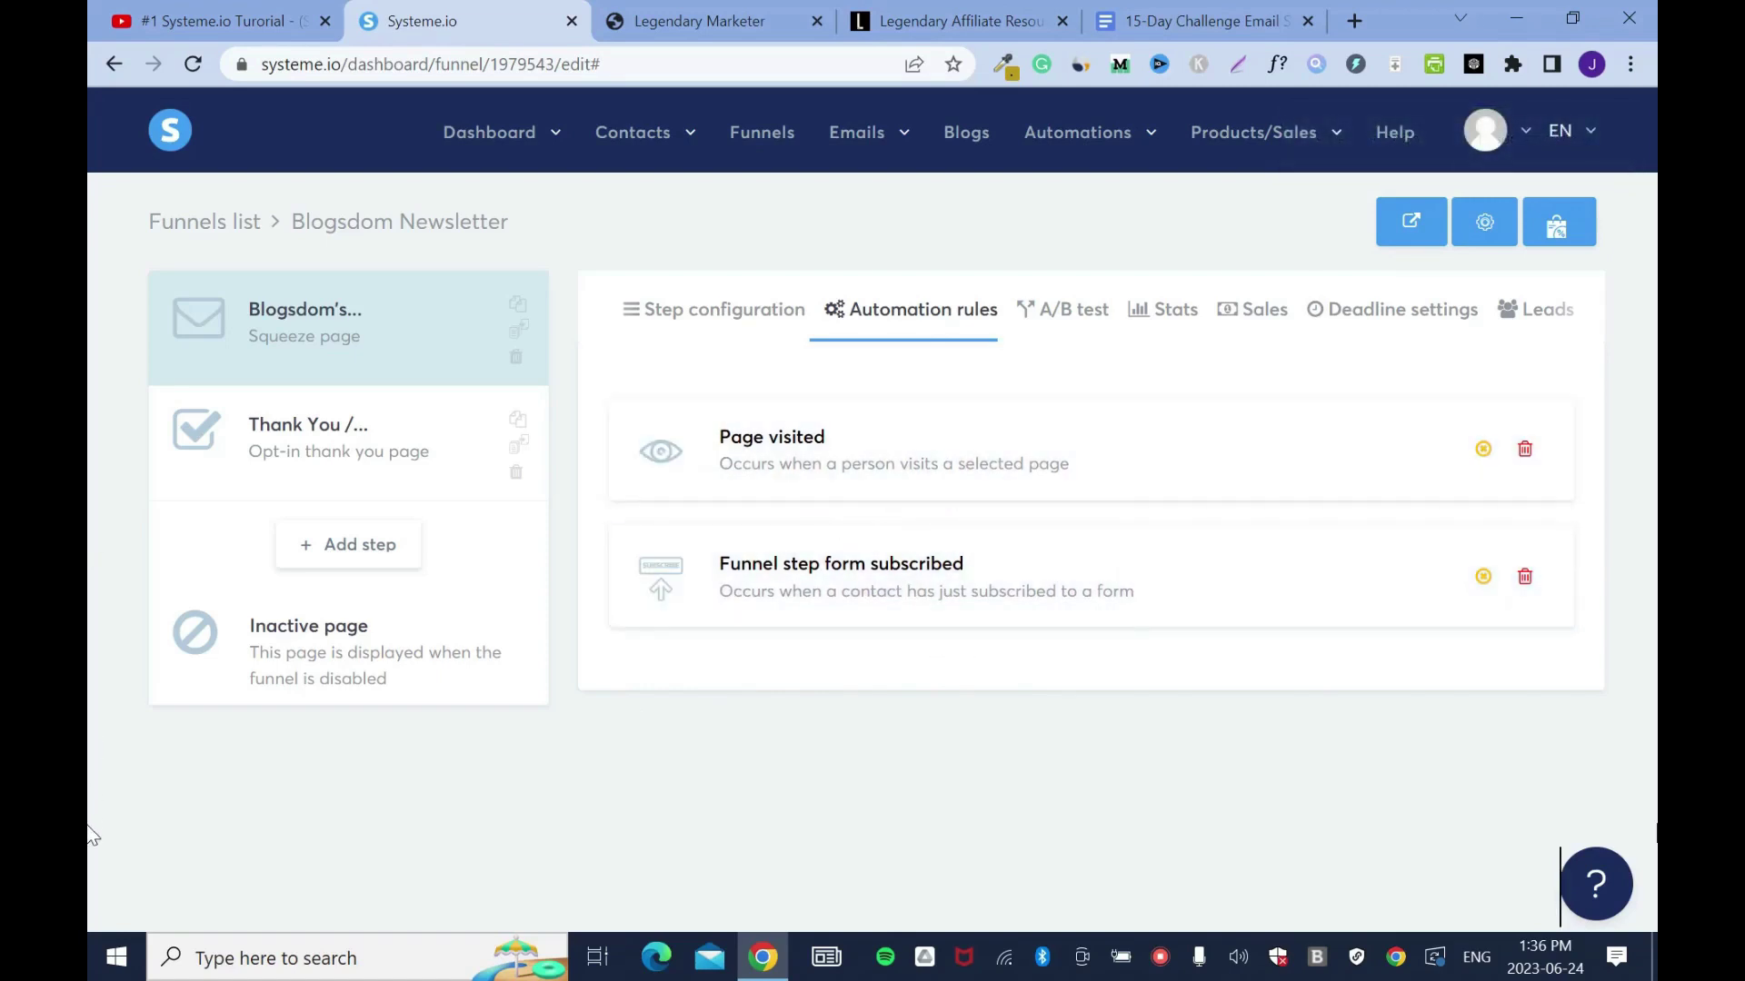
pyautogui.click(702, 327)
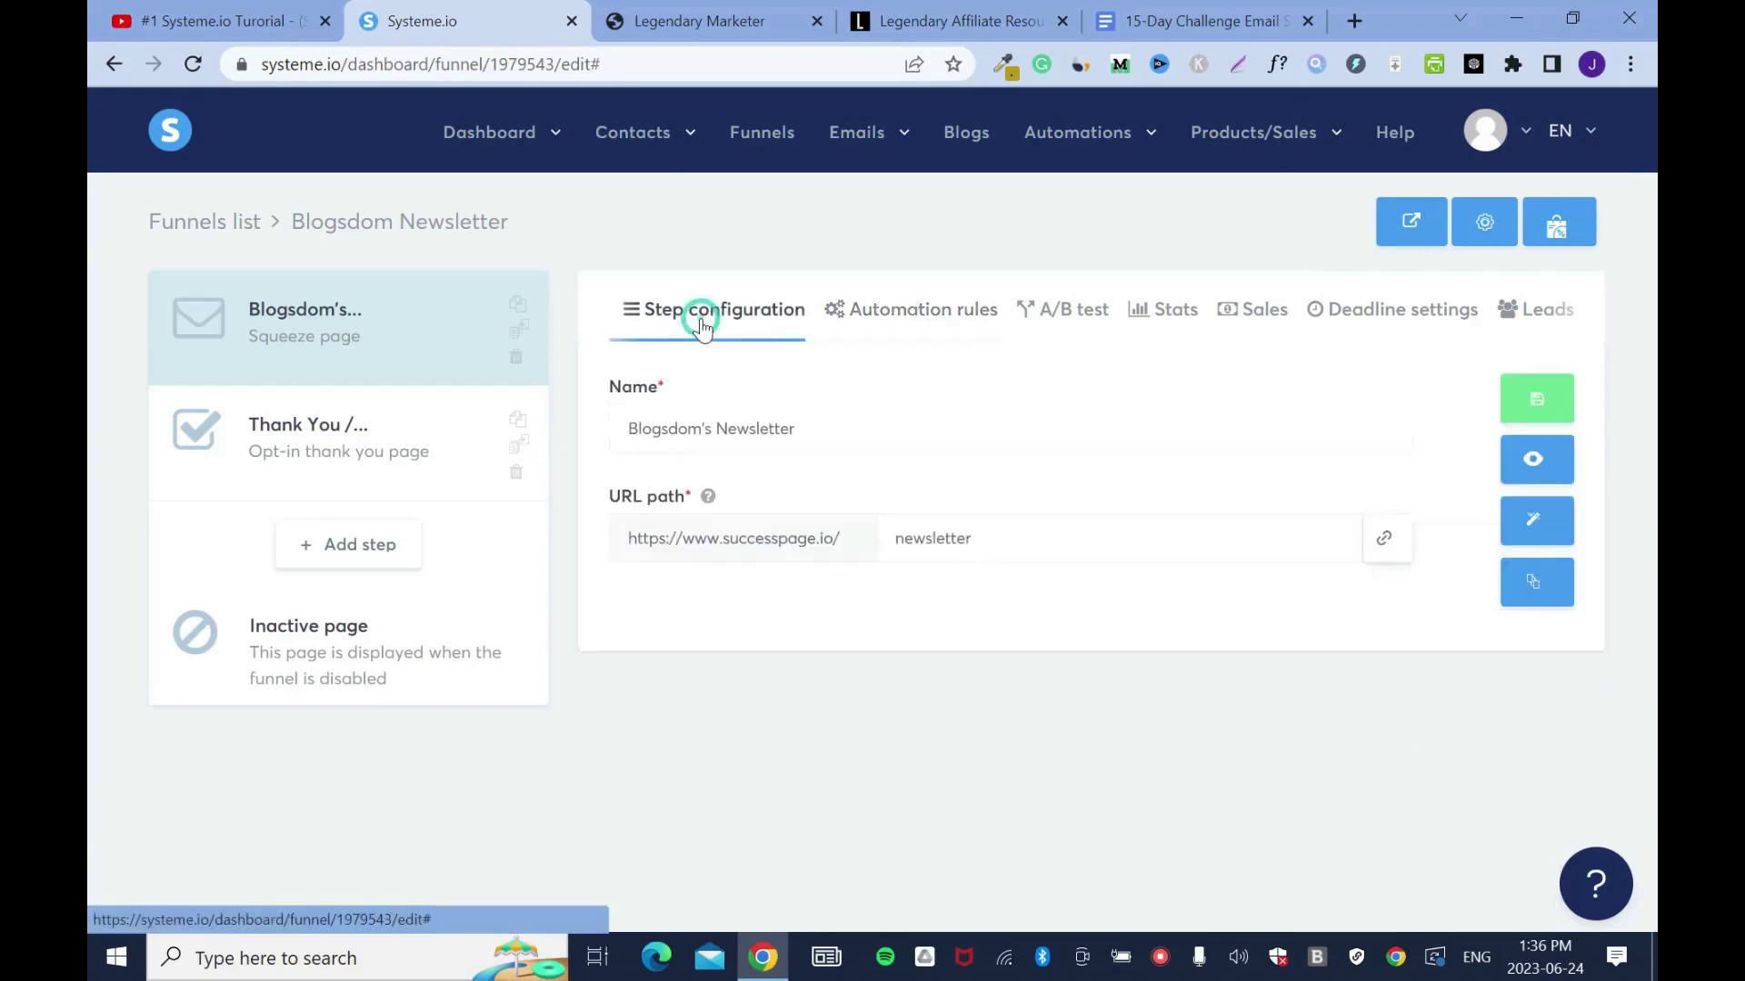
pyautogui.click(944, 329)
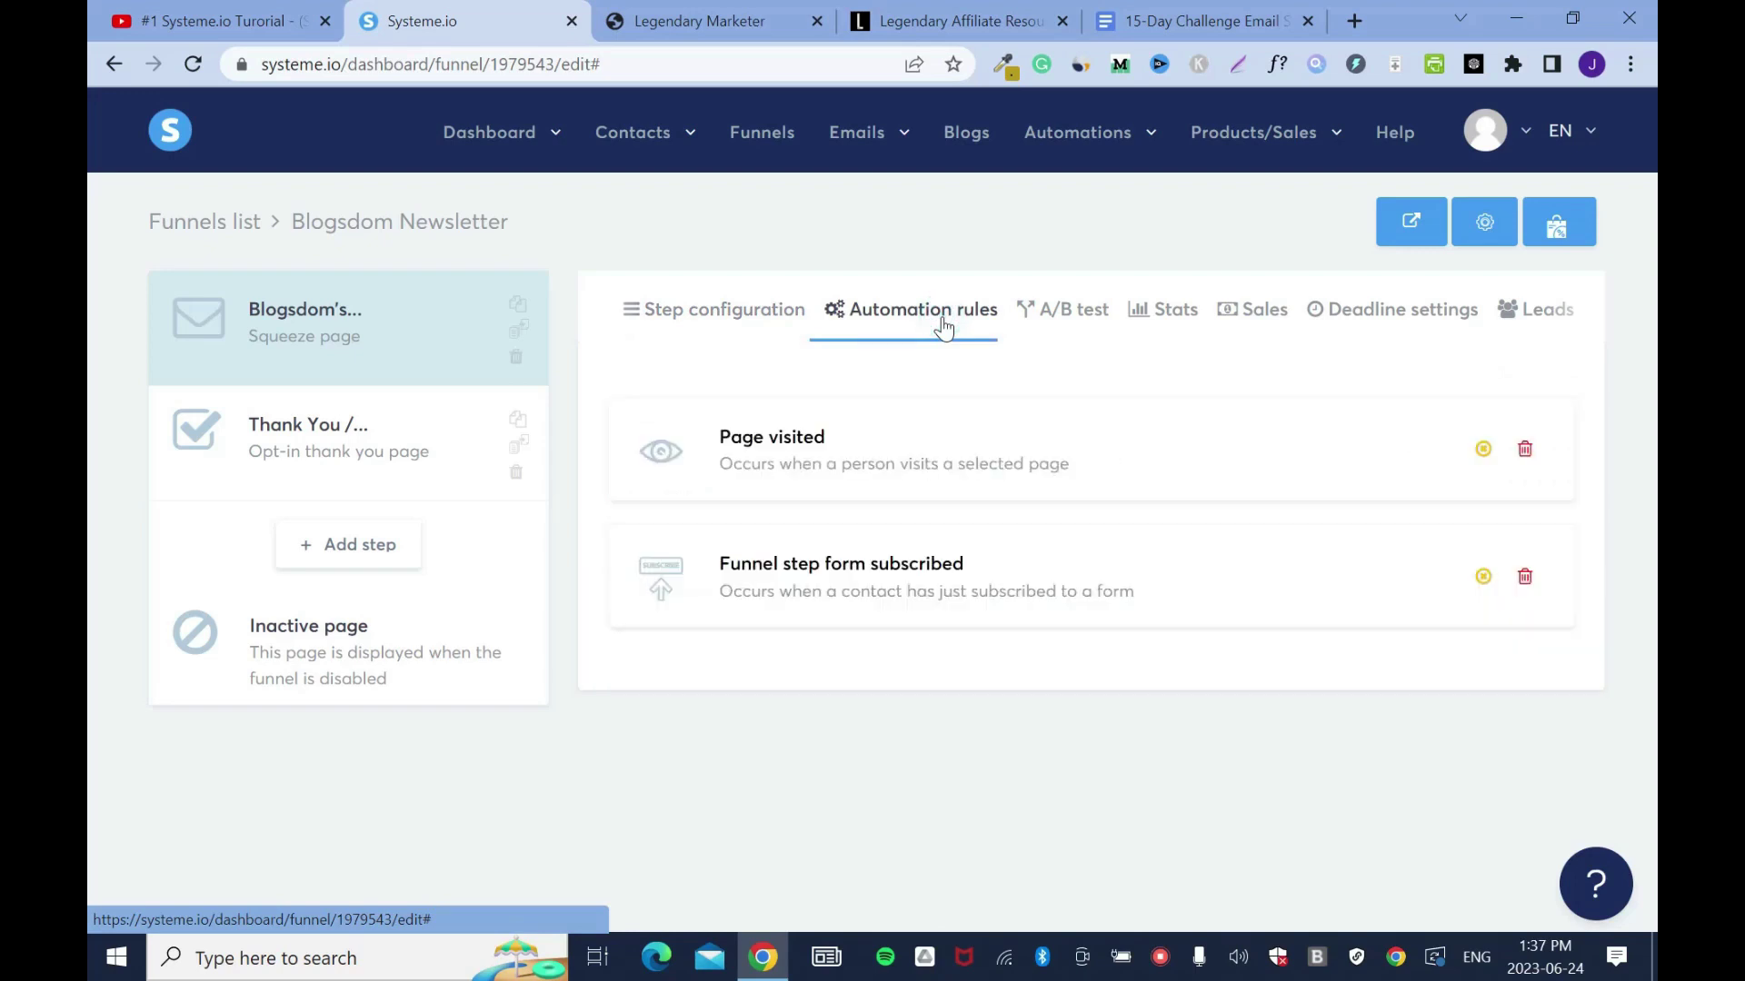